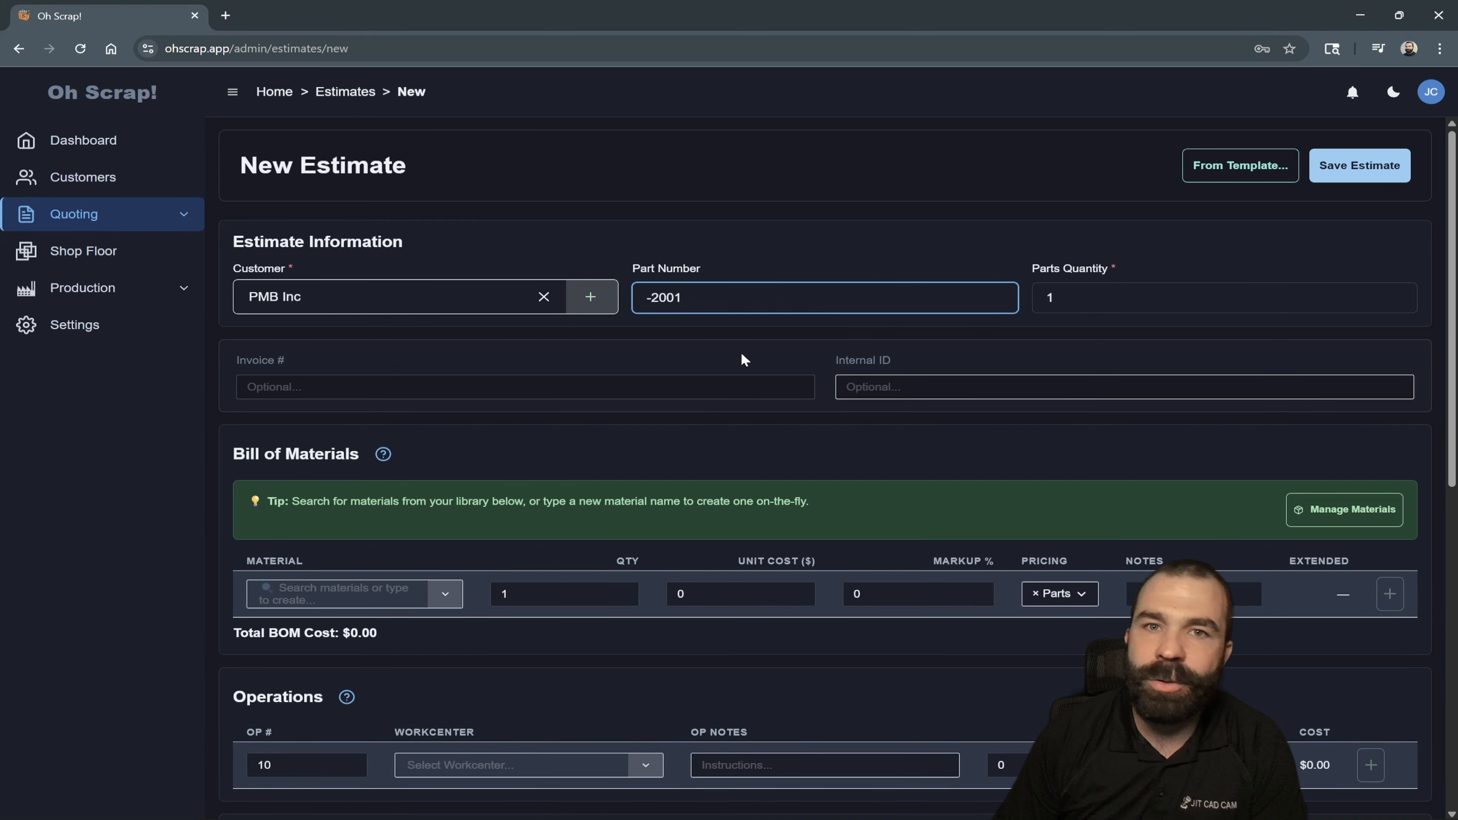
- Set the estimate's parts quantity to 12 and enter -004 as the internal ID
click(1102, 305)
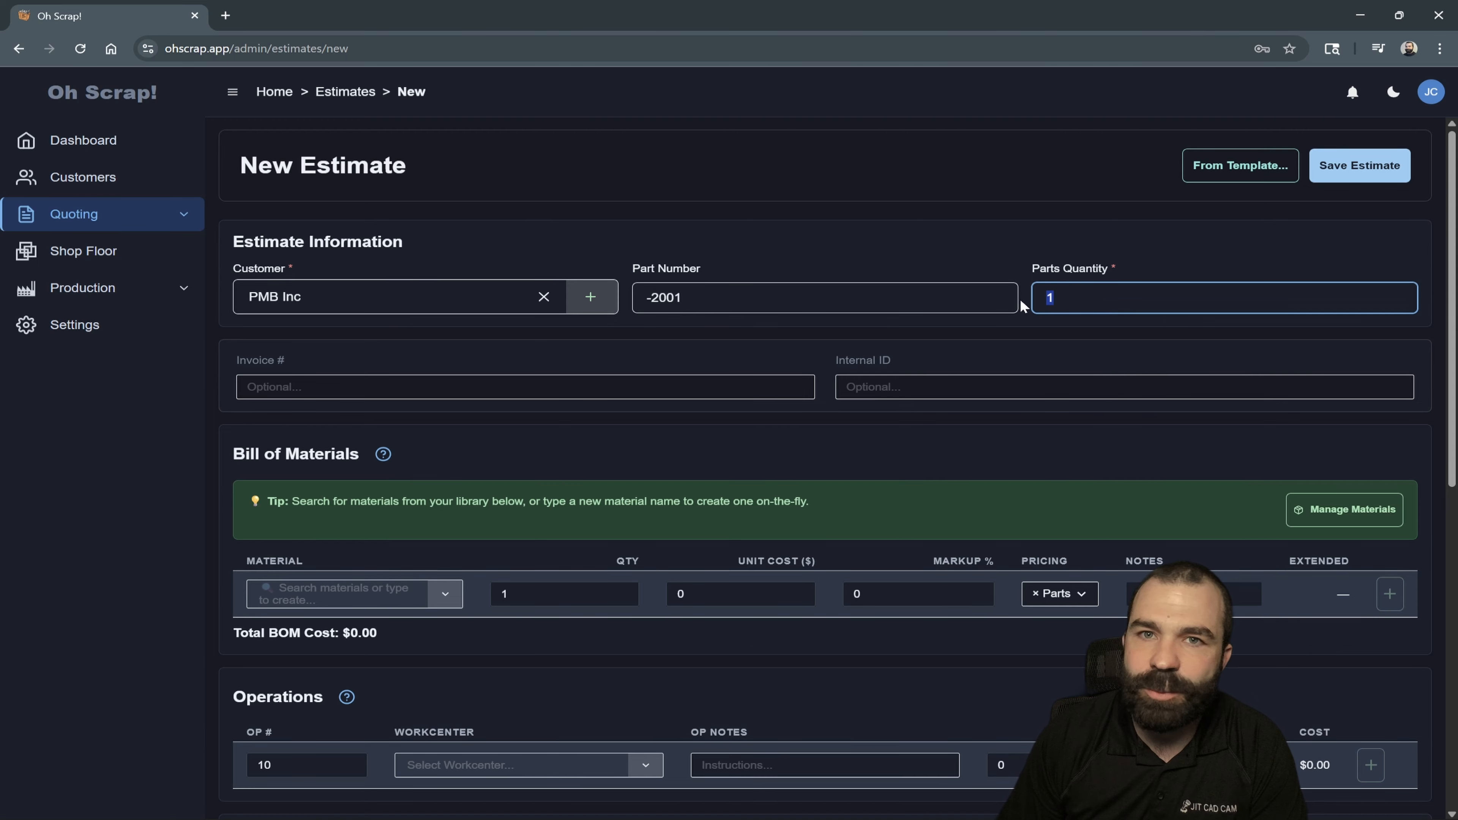
text(12)
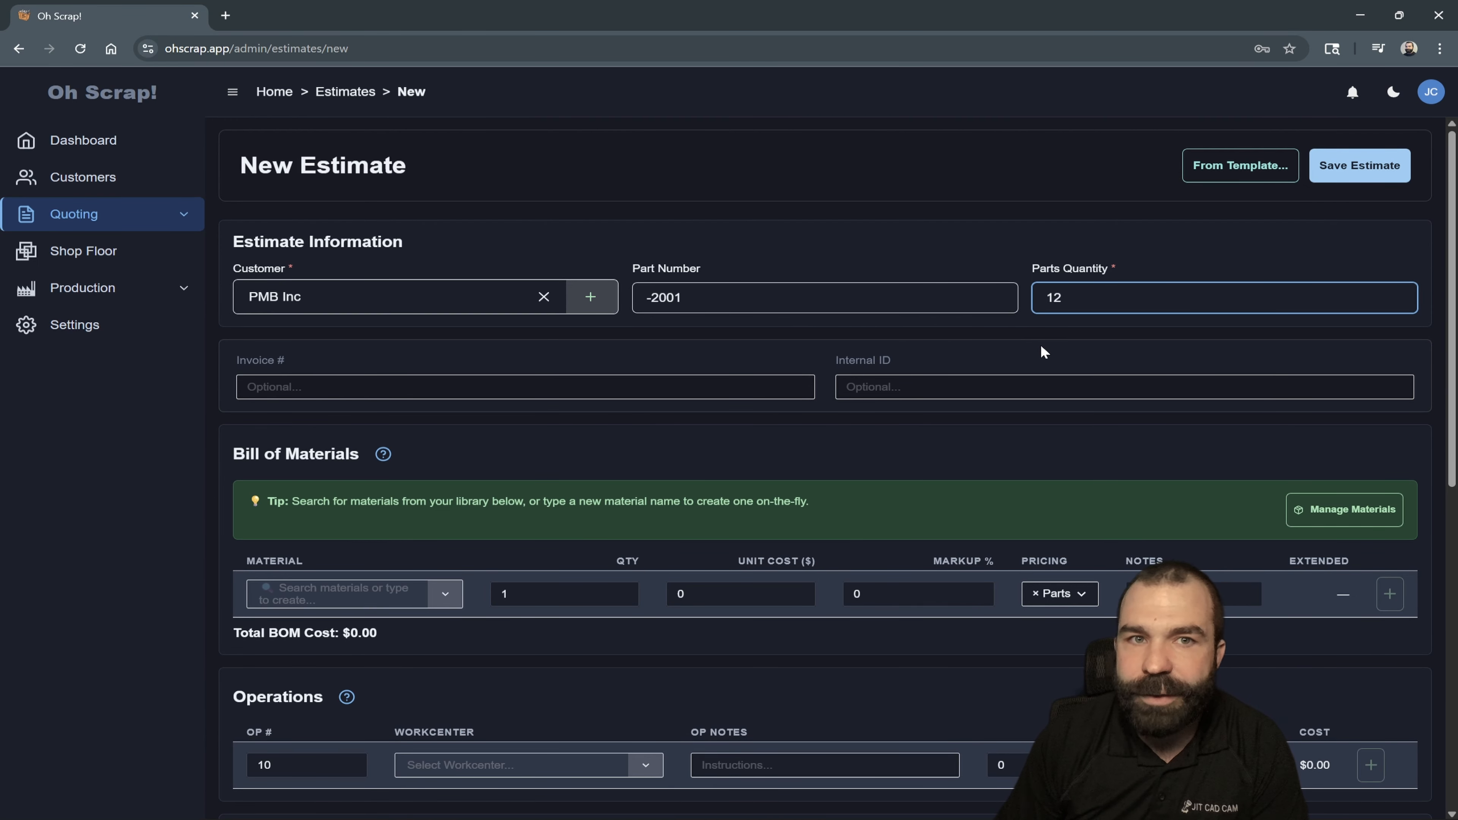
click(683, 391)
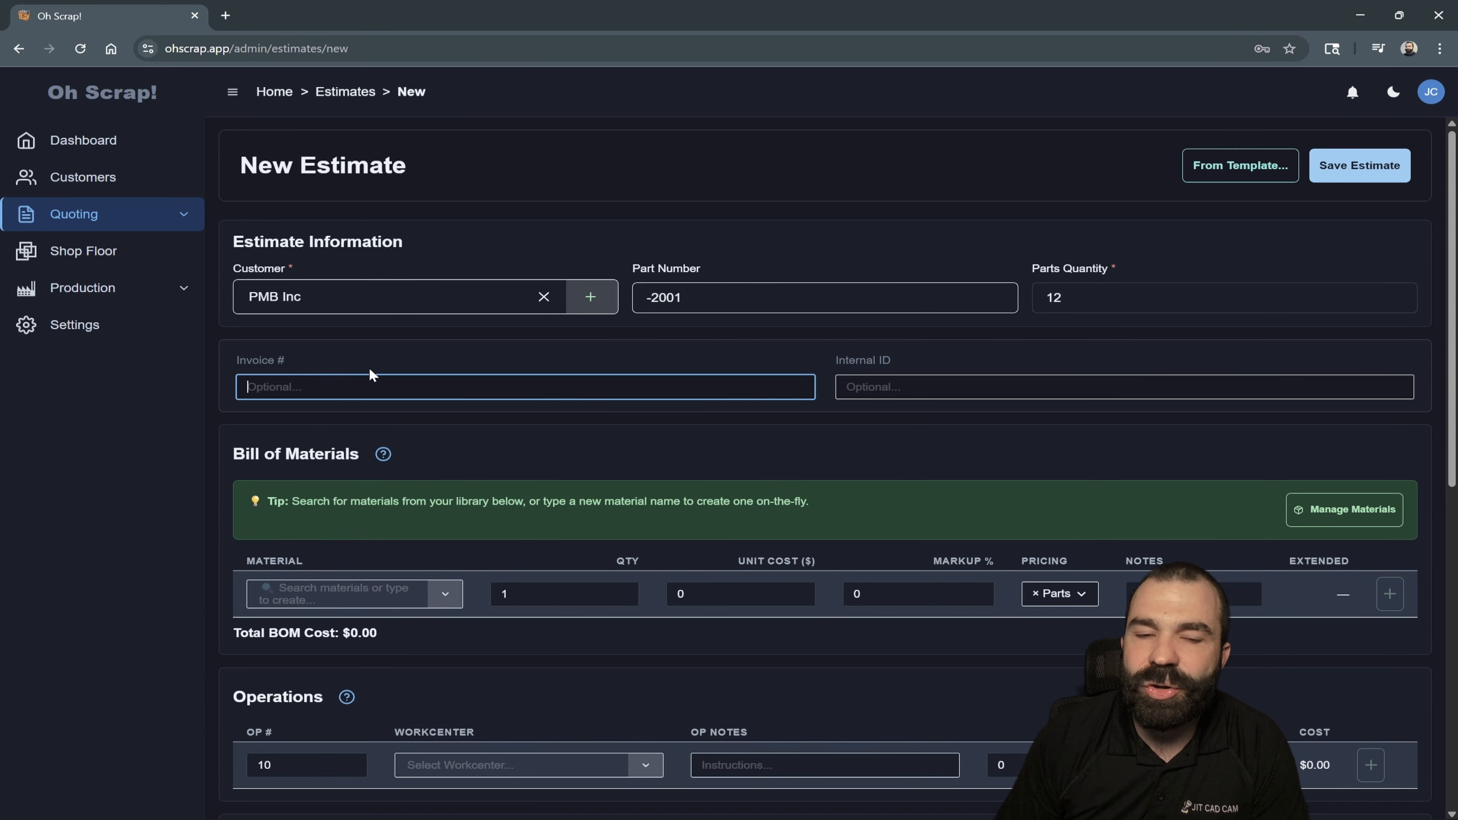
click(849, 387)
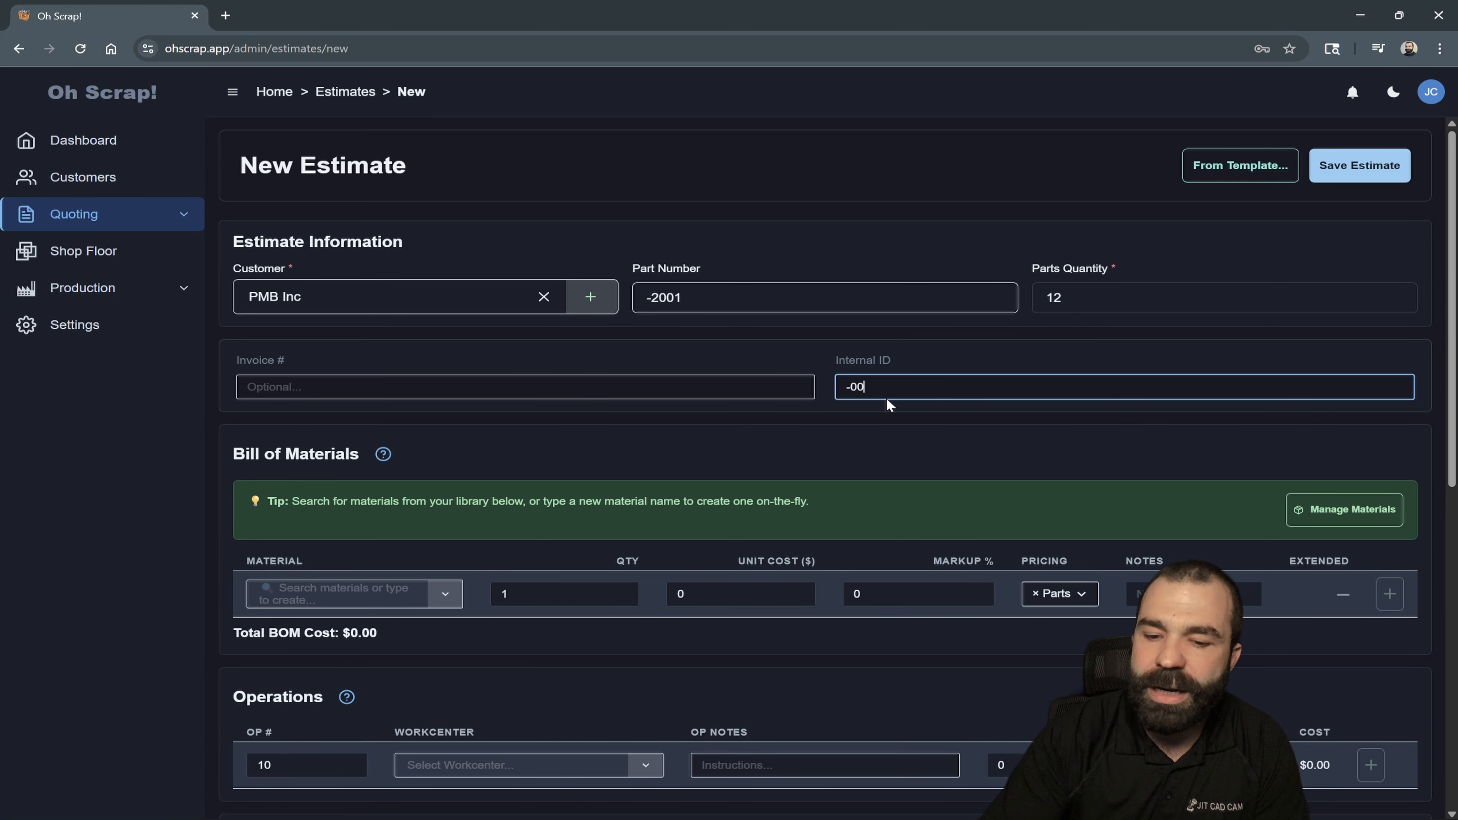
click(857, 450)
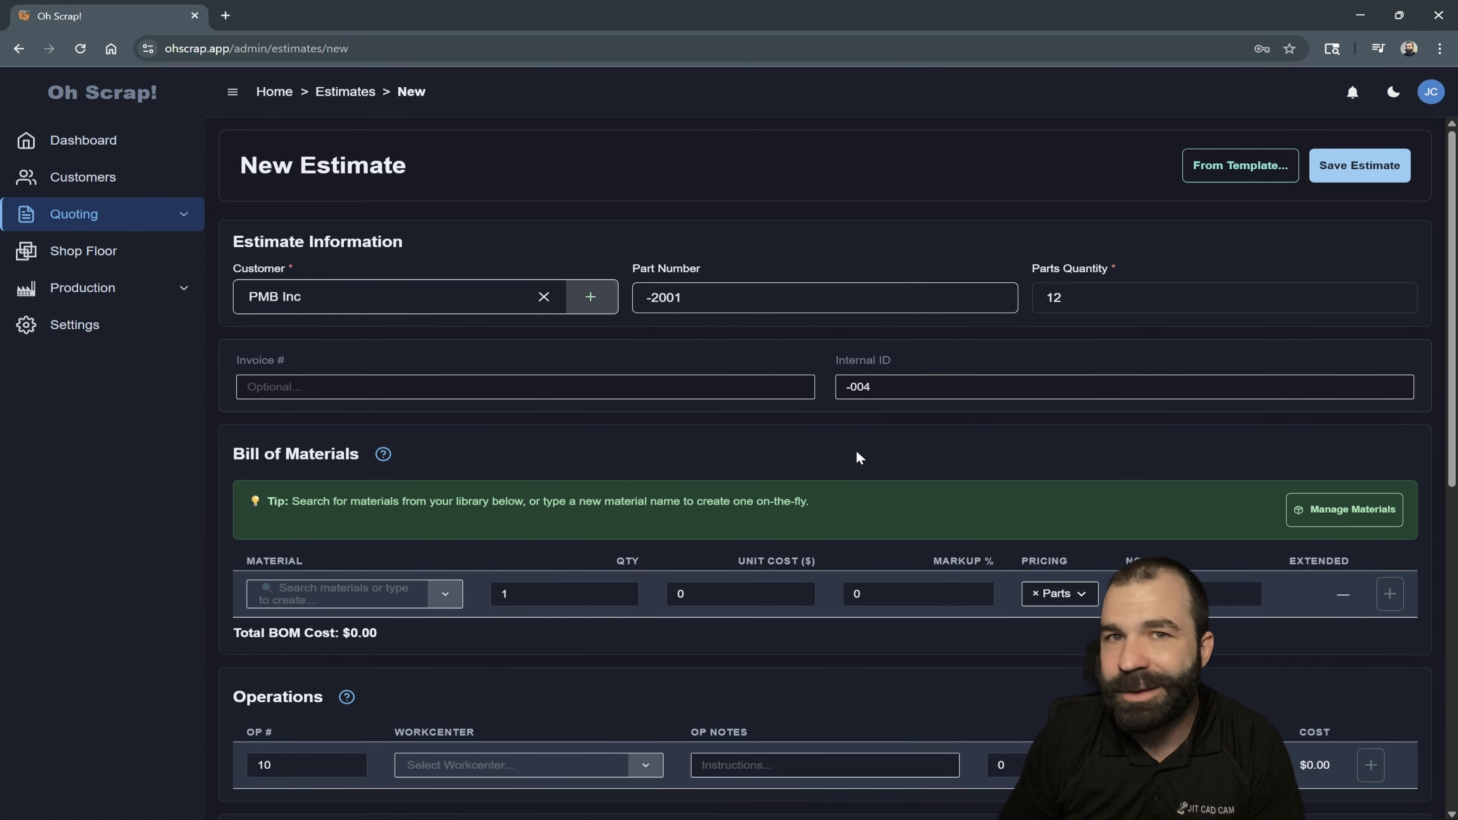
- Choose 1" 6061 Round bar as the first material in the bill of materials
scroll(761, 531, down, 3)
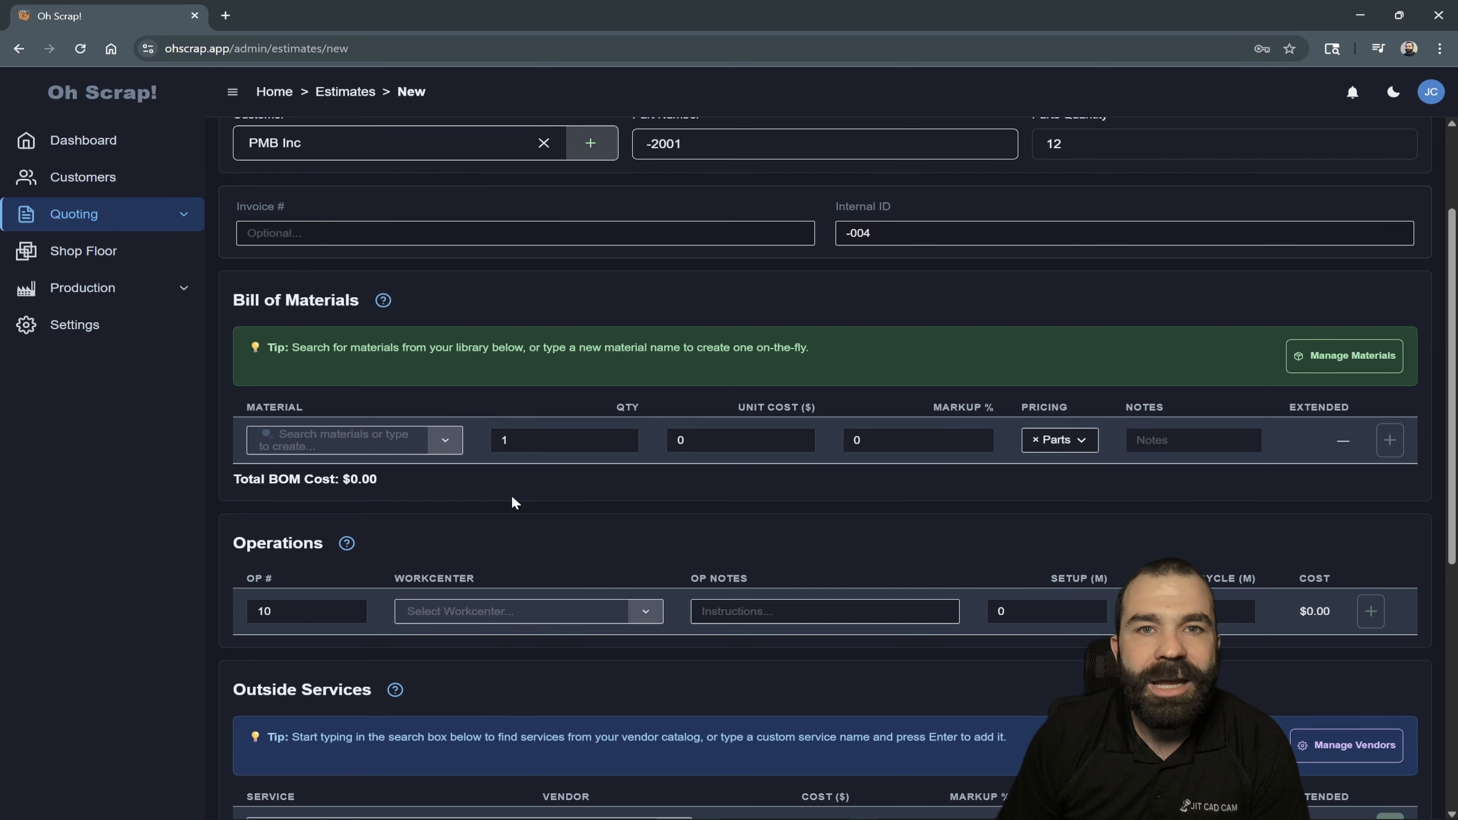
click(396, 446)
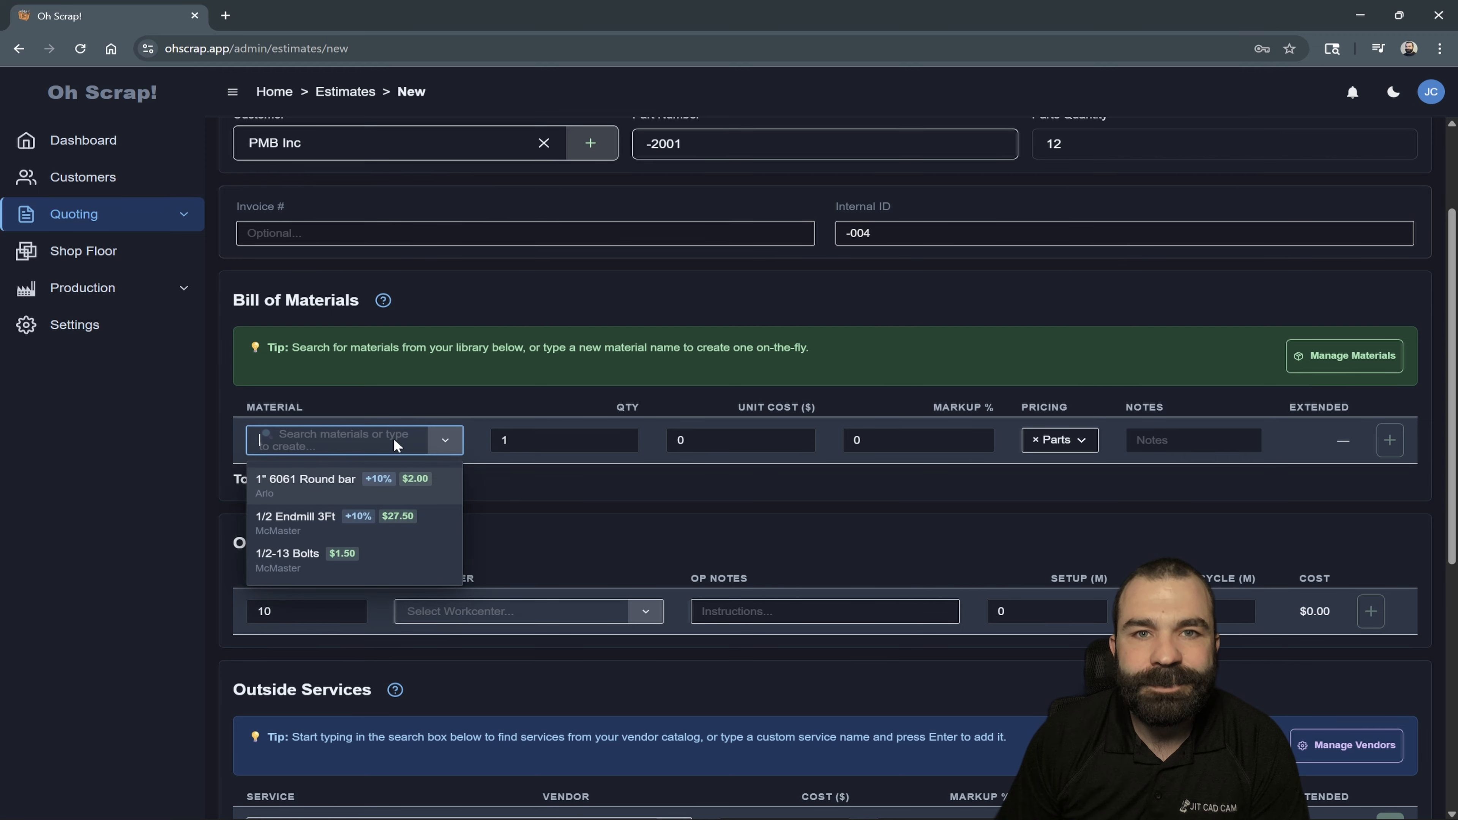
click(327, 488)
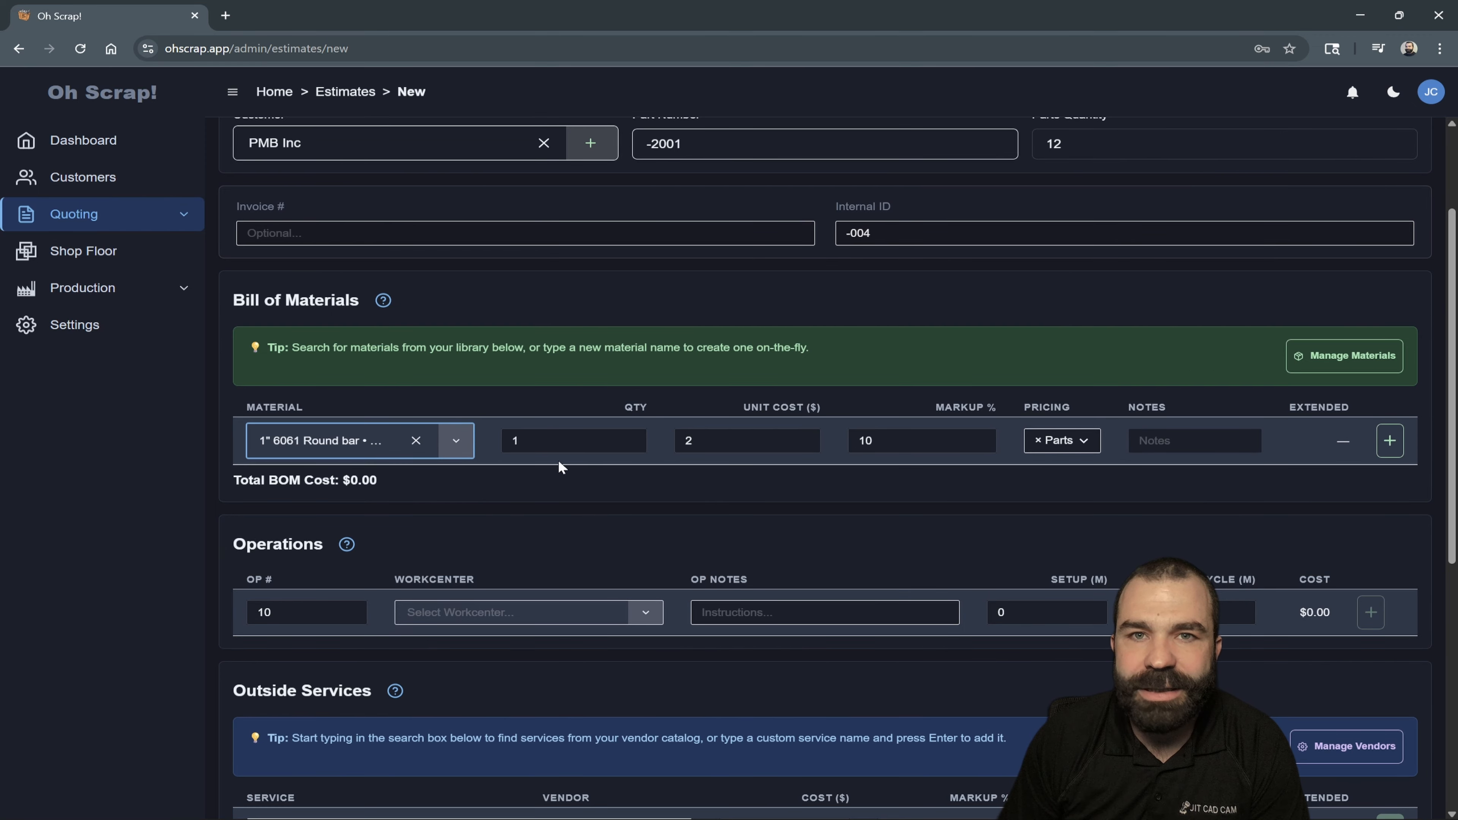
click(584, 446)
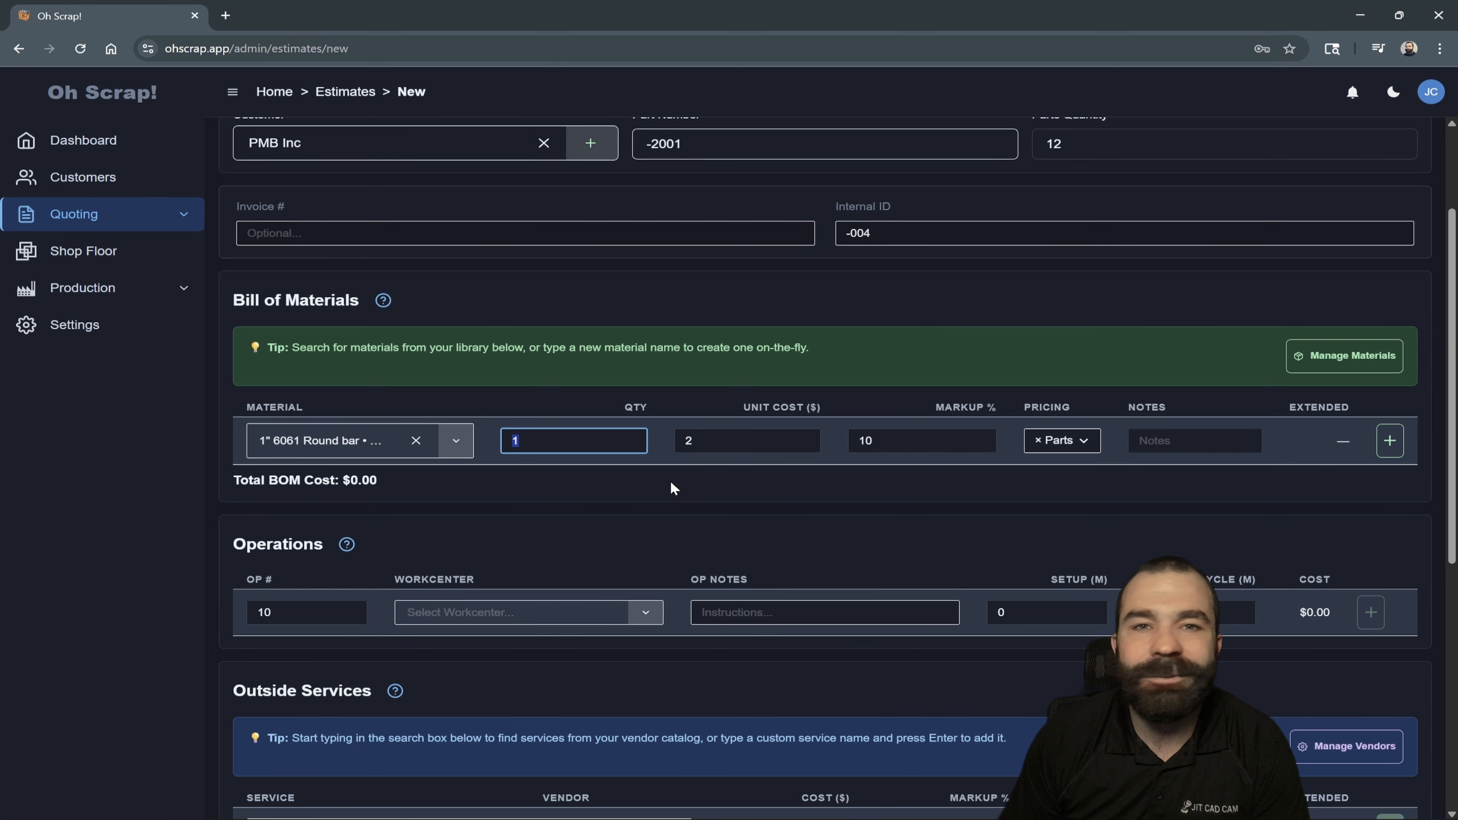
click(370, 439)
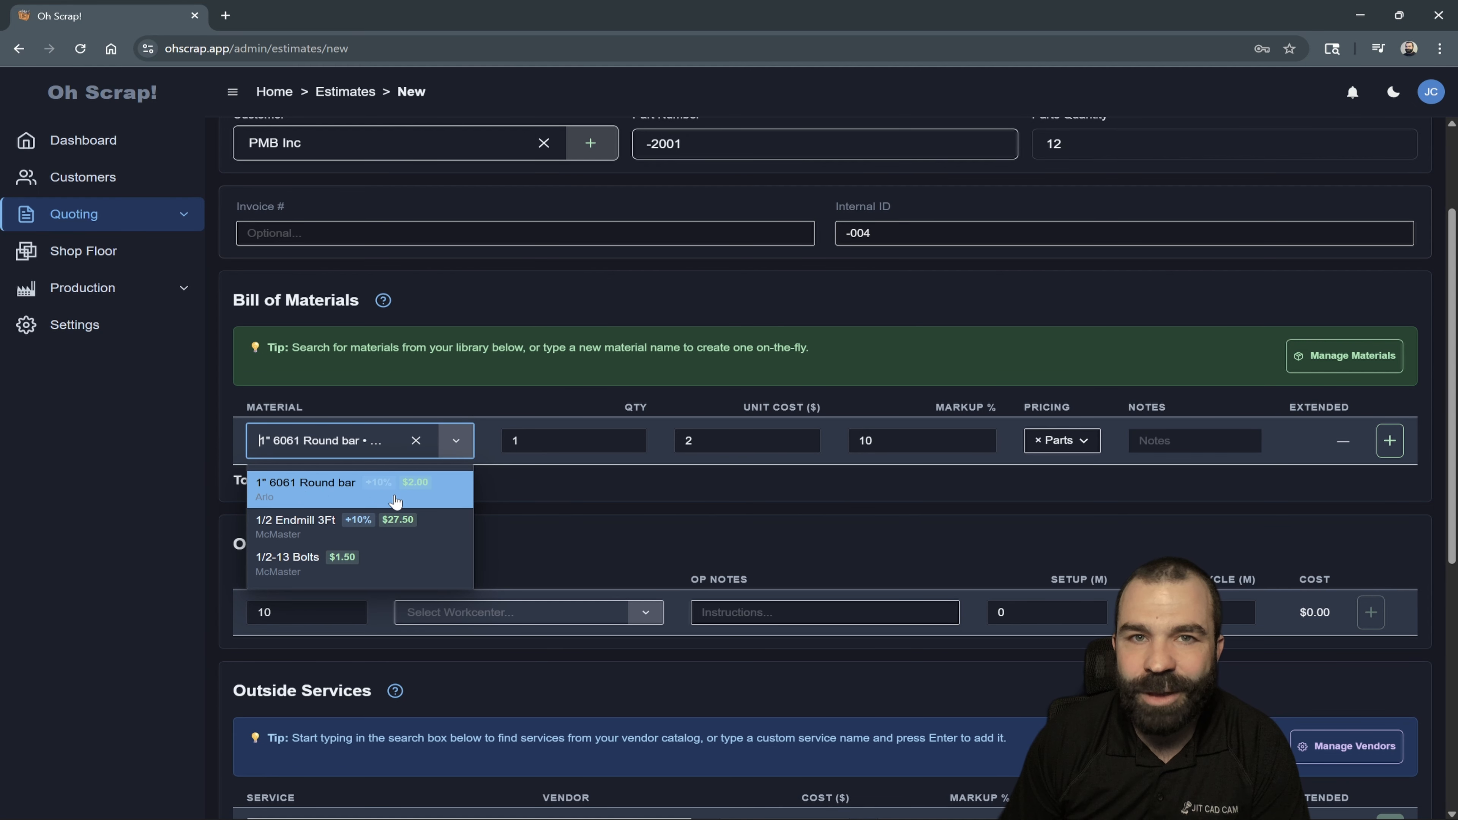
click(454, 500)
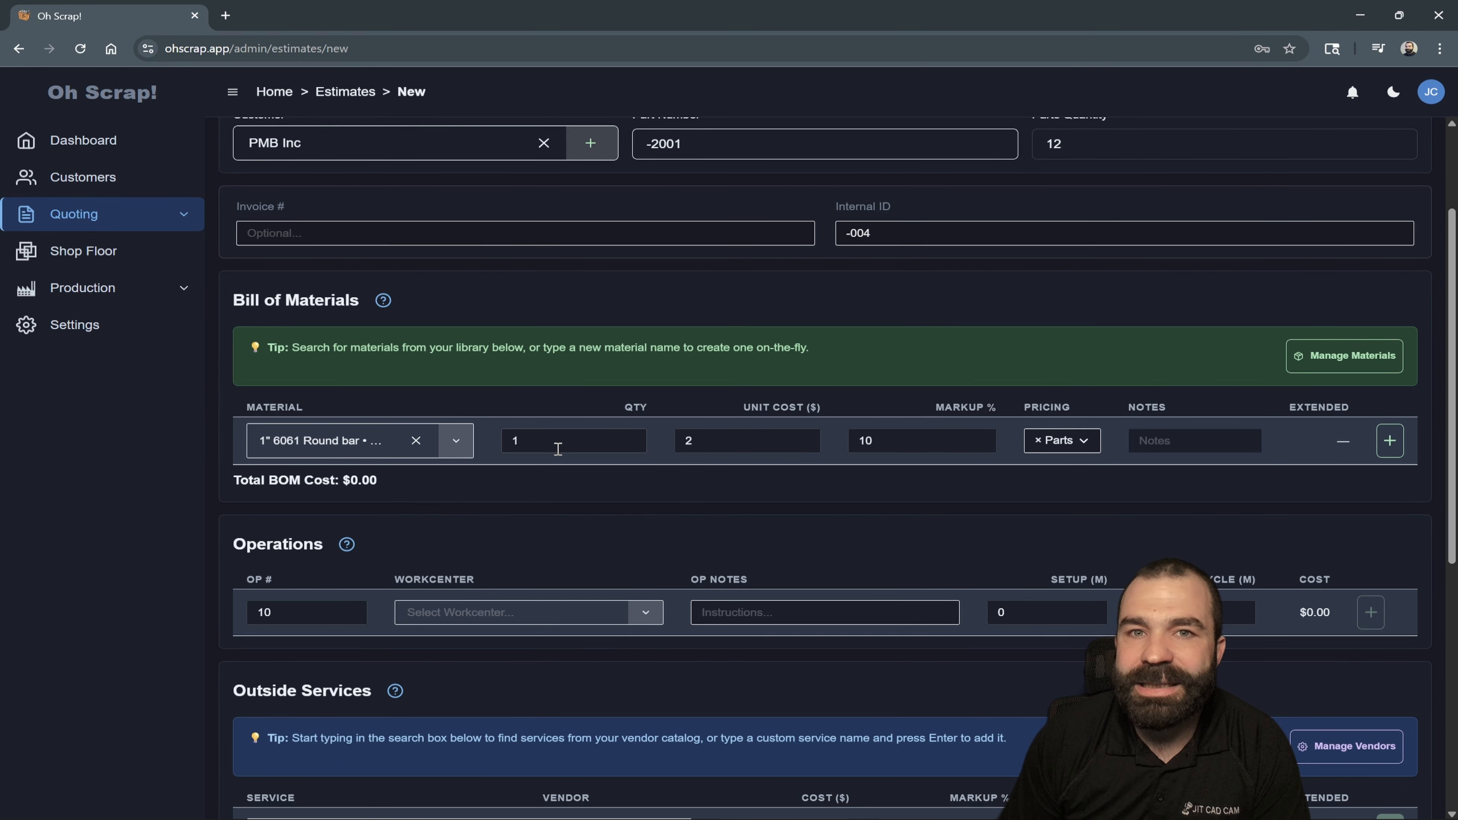
- Set the round bar's quantity to 3 at a unit cost of $2 with × Parts pricing, and add the line to the bill of materials
double_click(508, 441)
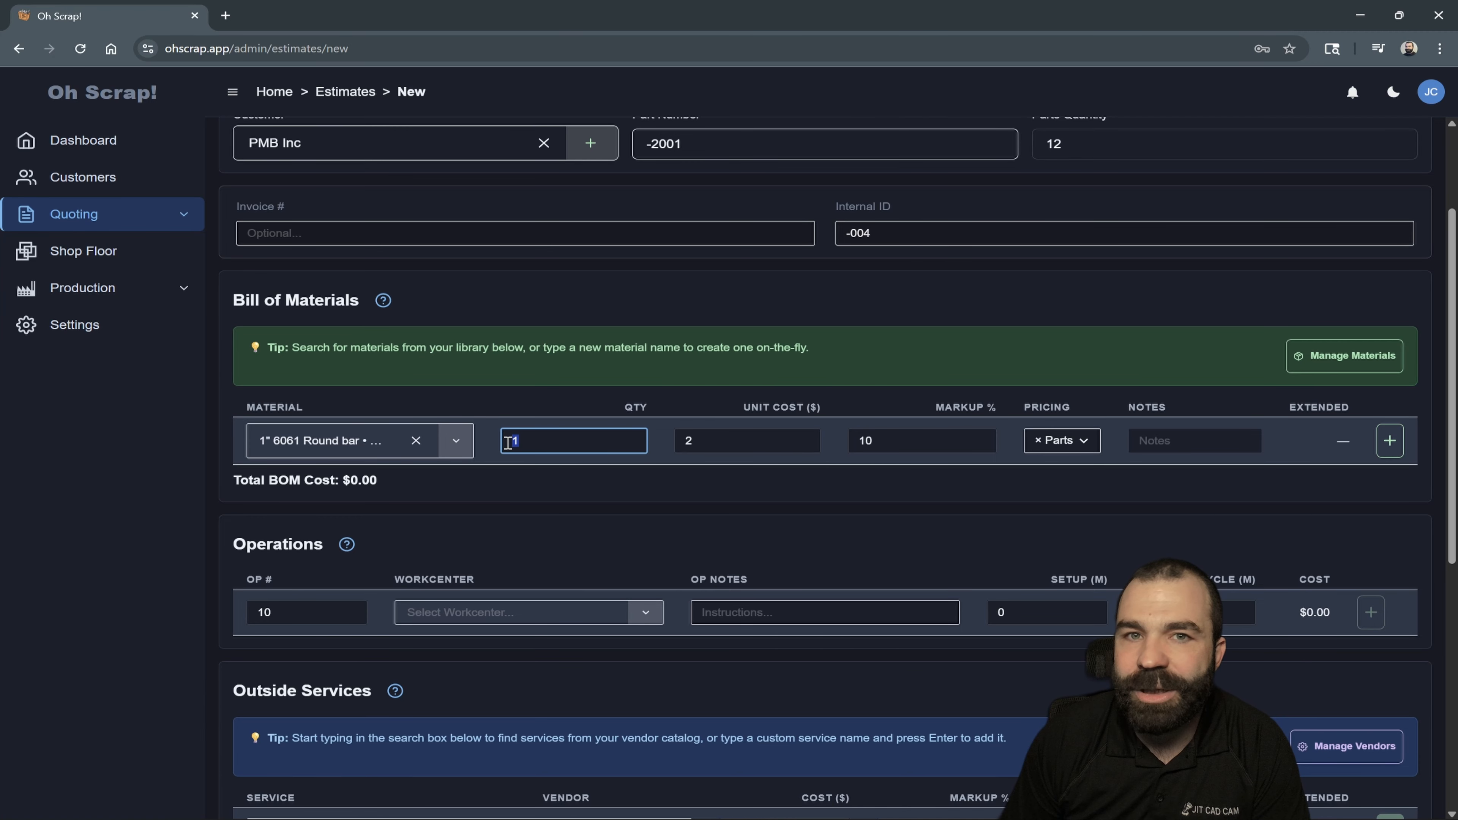
text(3)
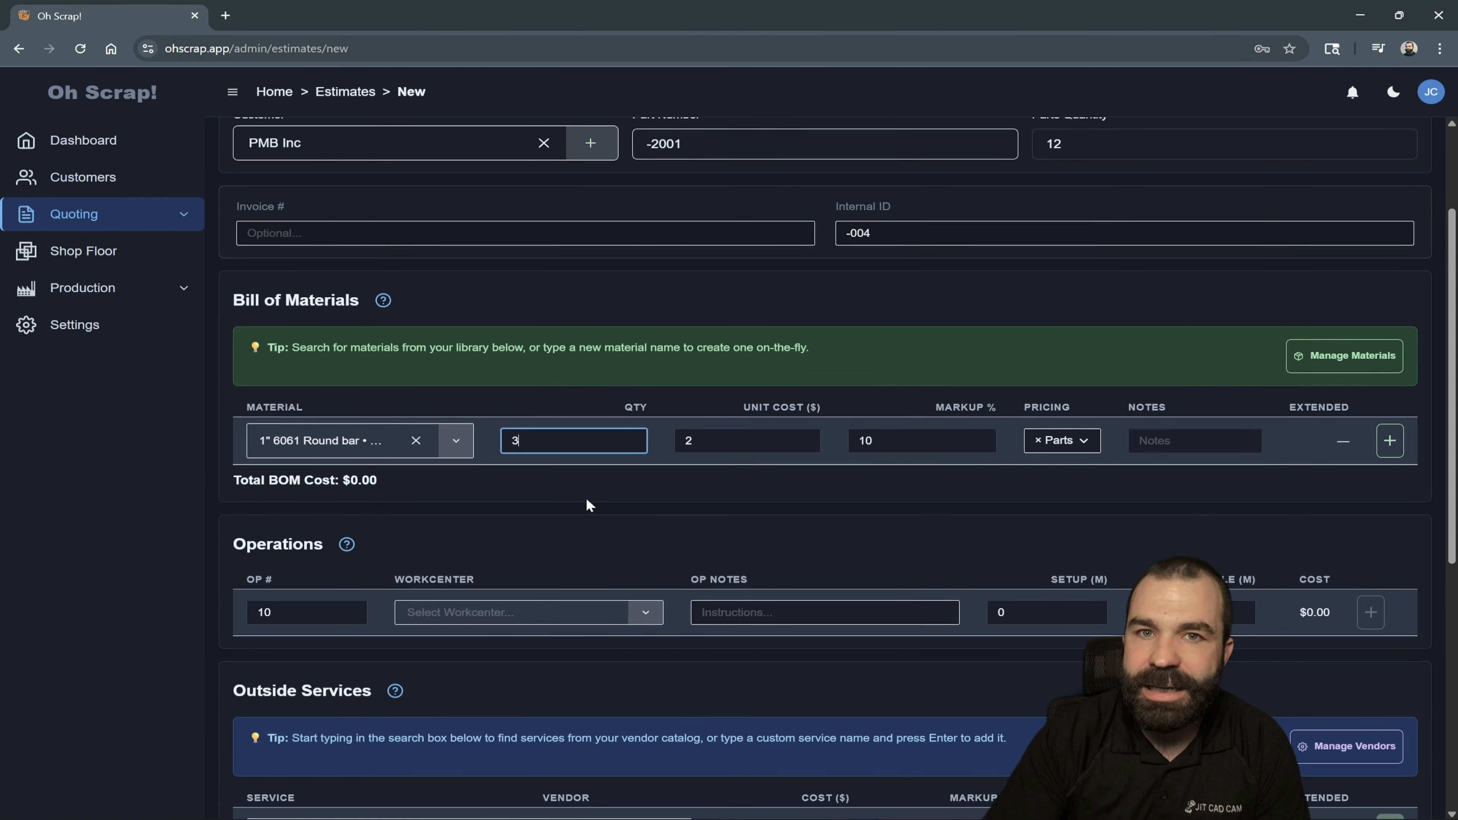
click(710, 442)
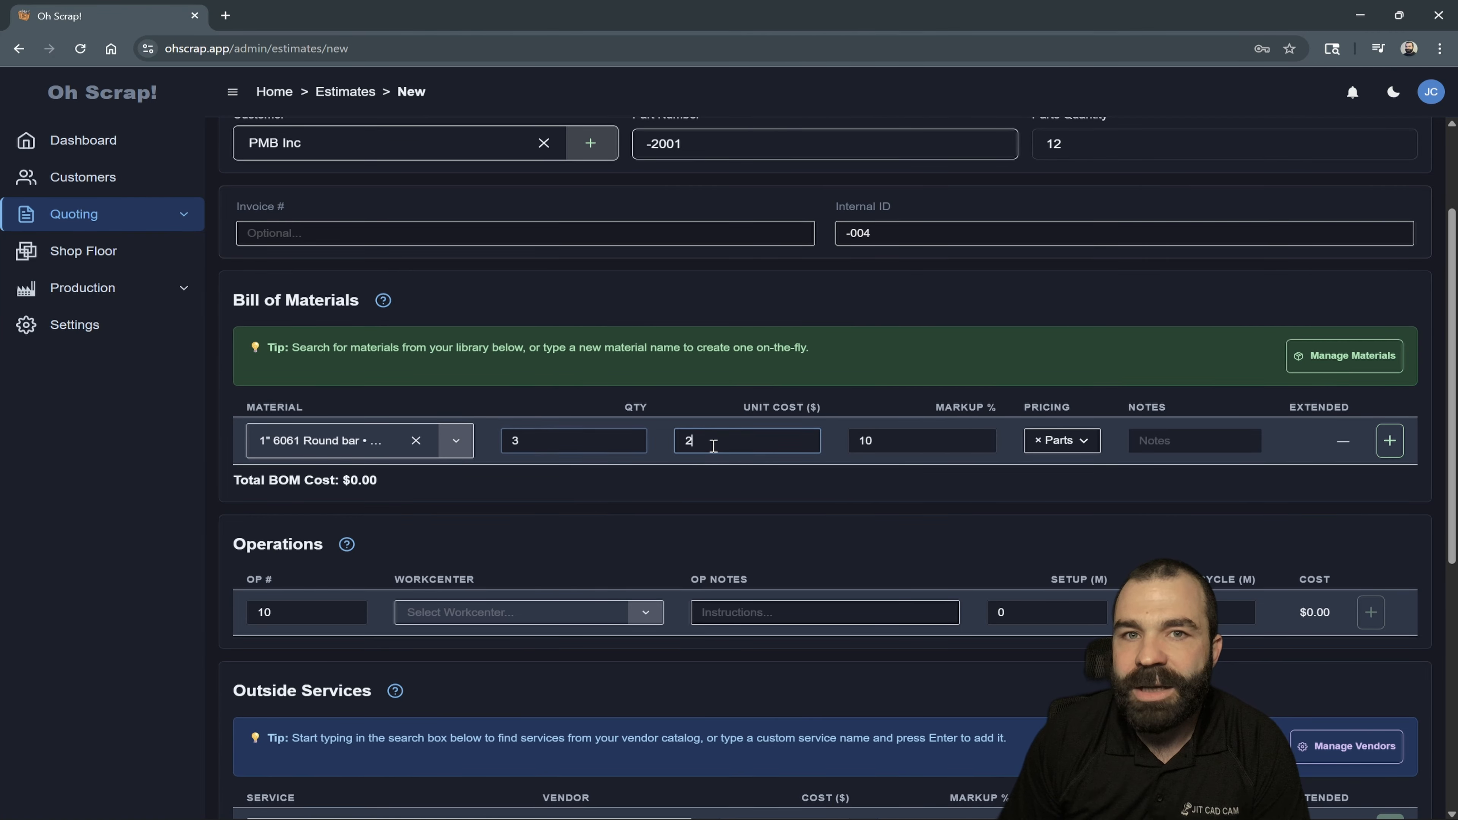
text(2)
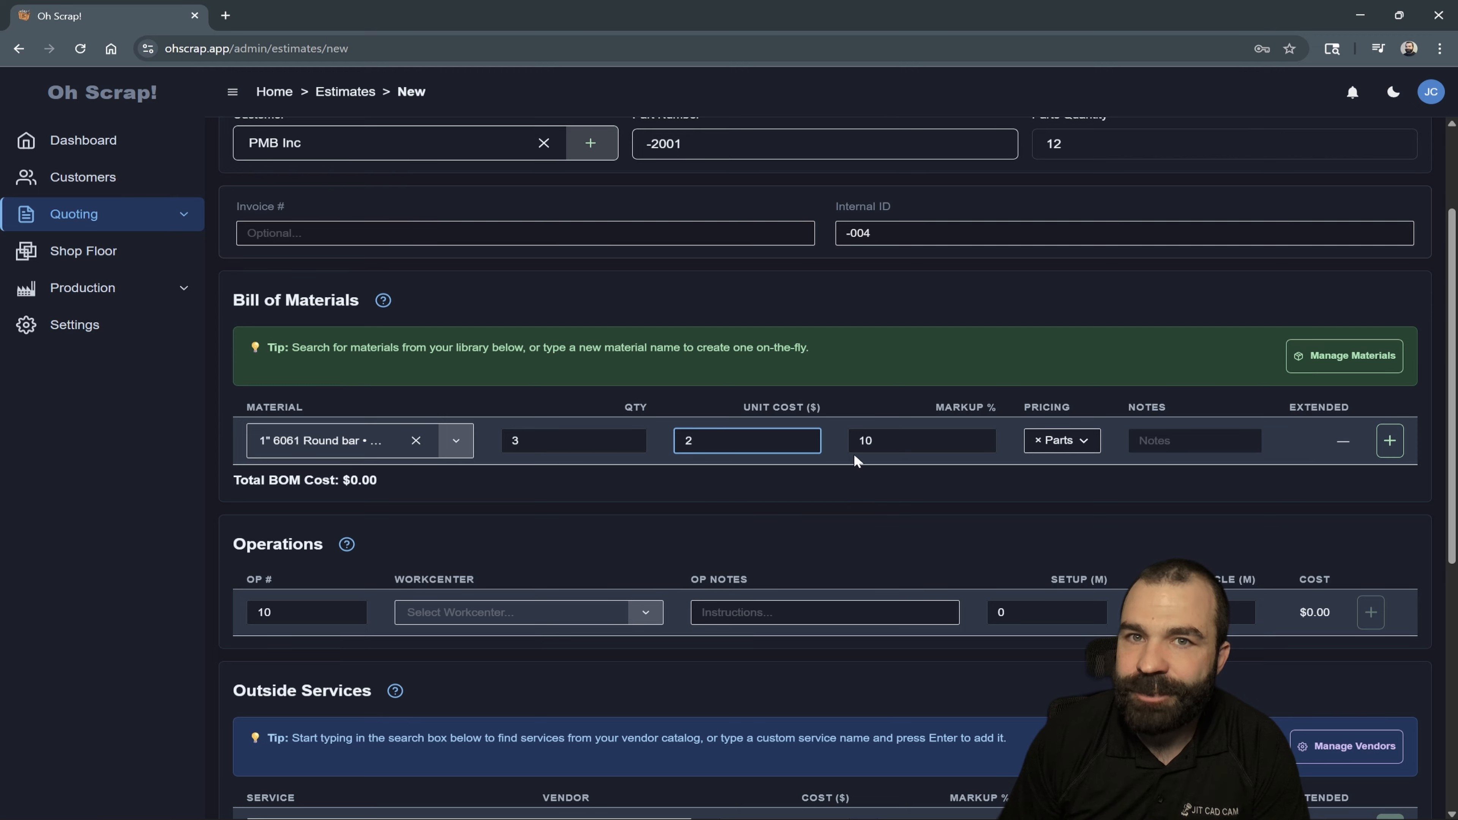
click(880, 442)
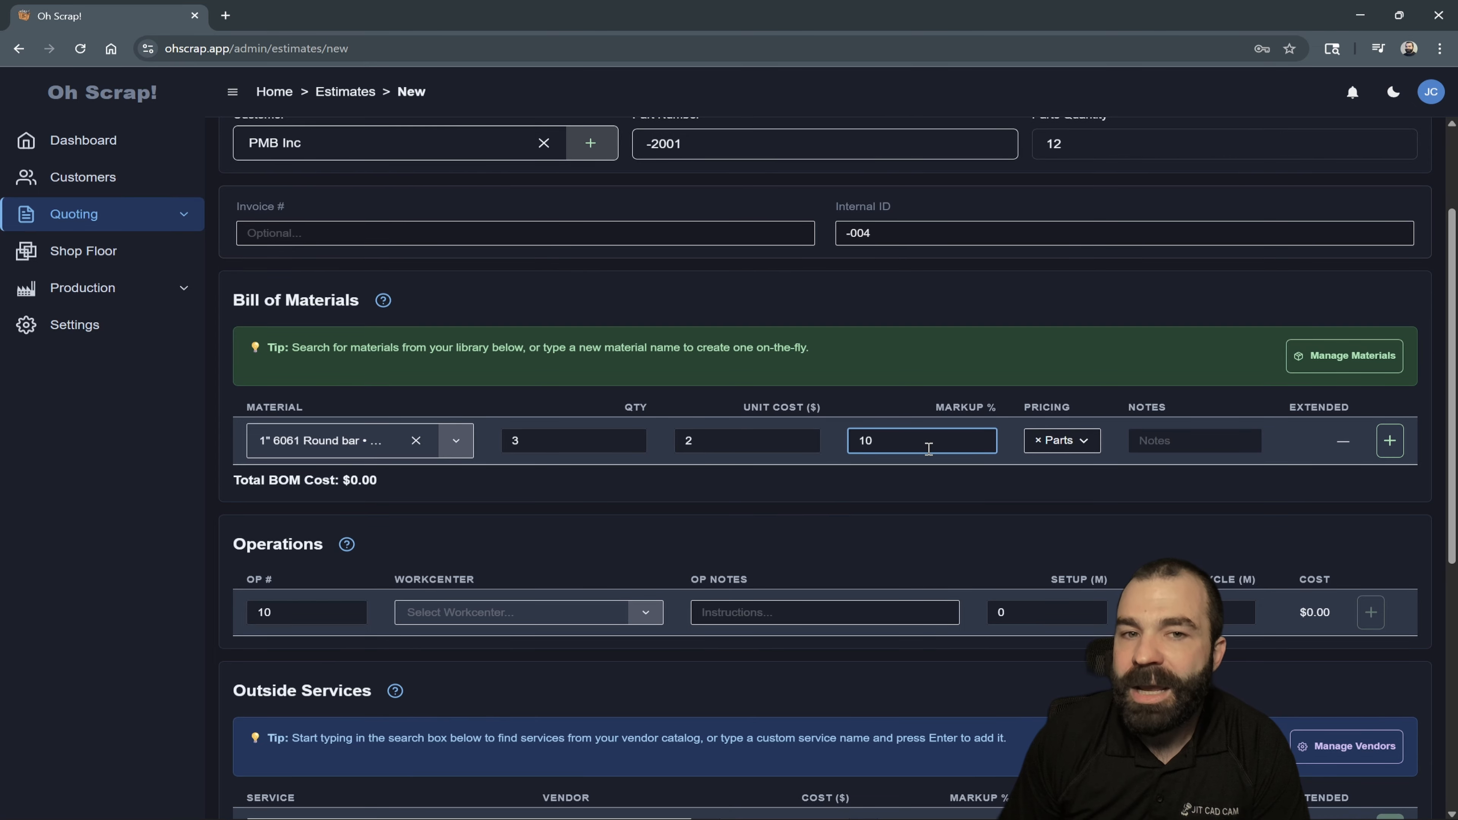
click(1064, 446)
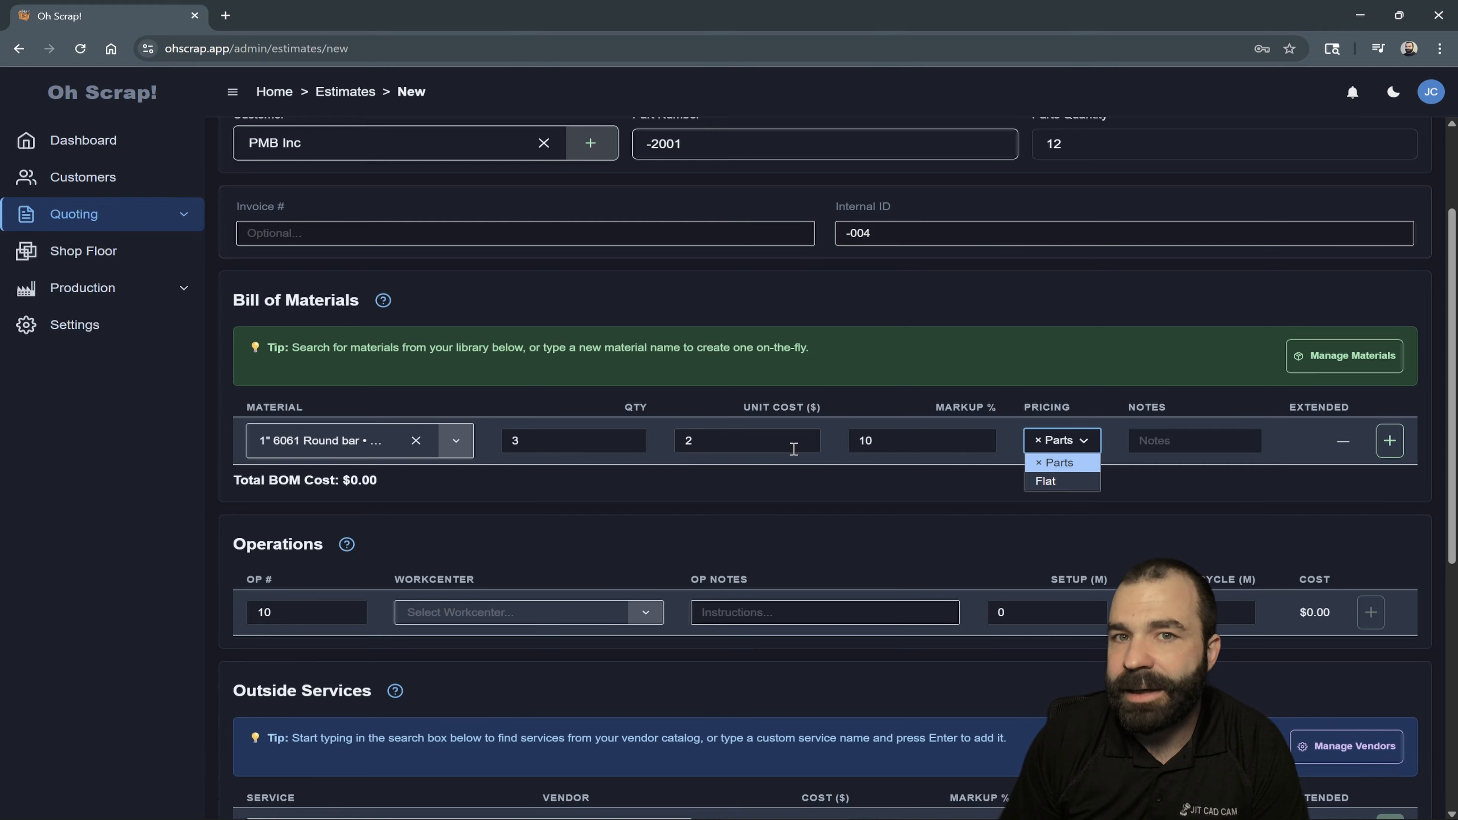
click(1047, 466)
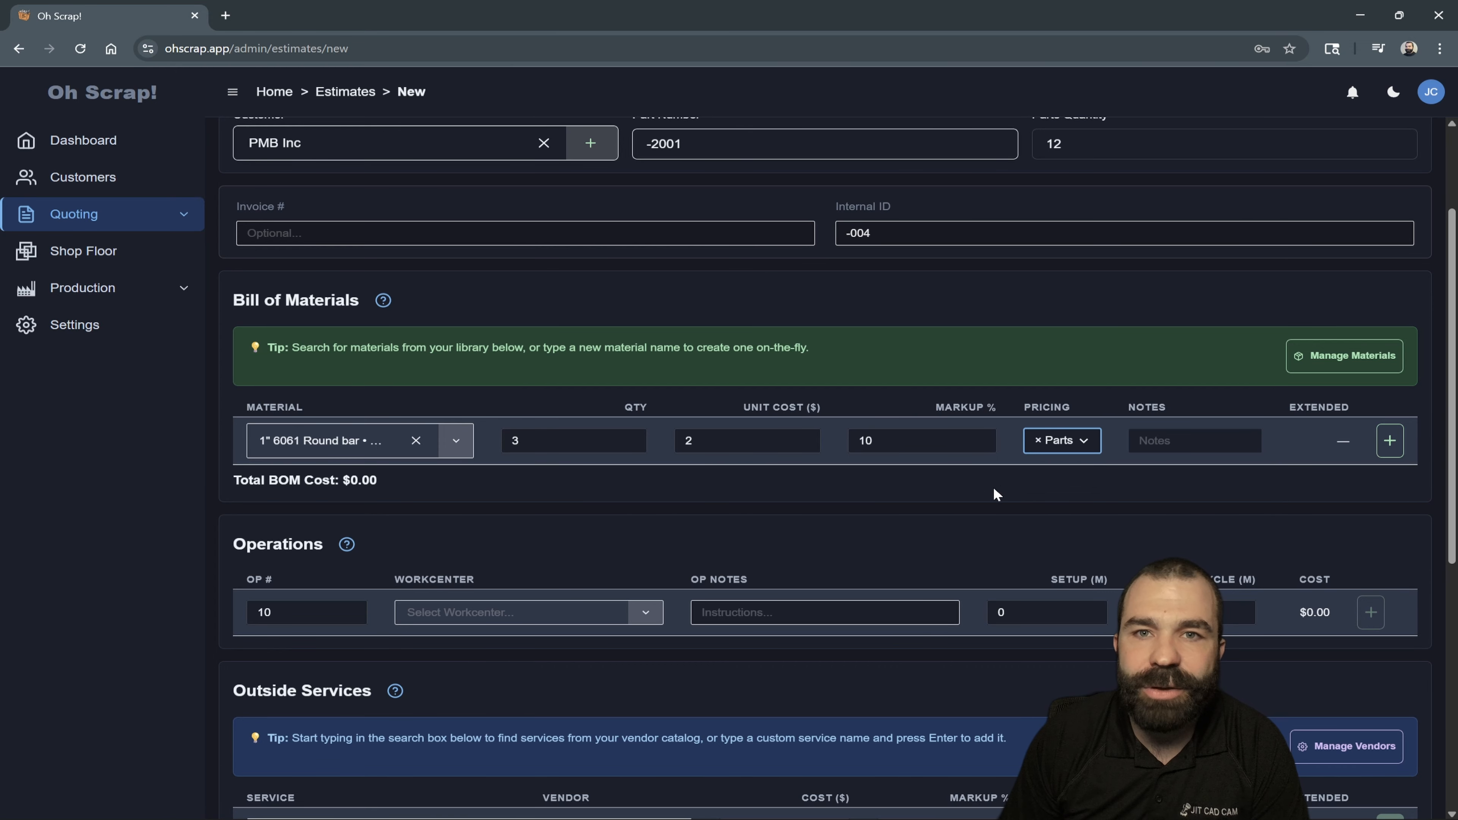
click(1390, 440)
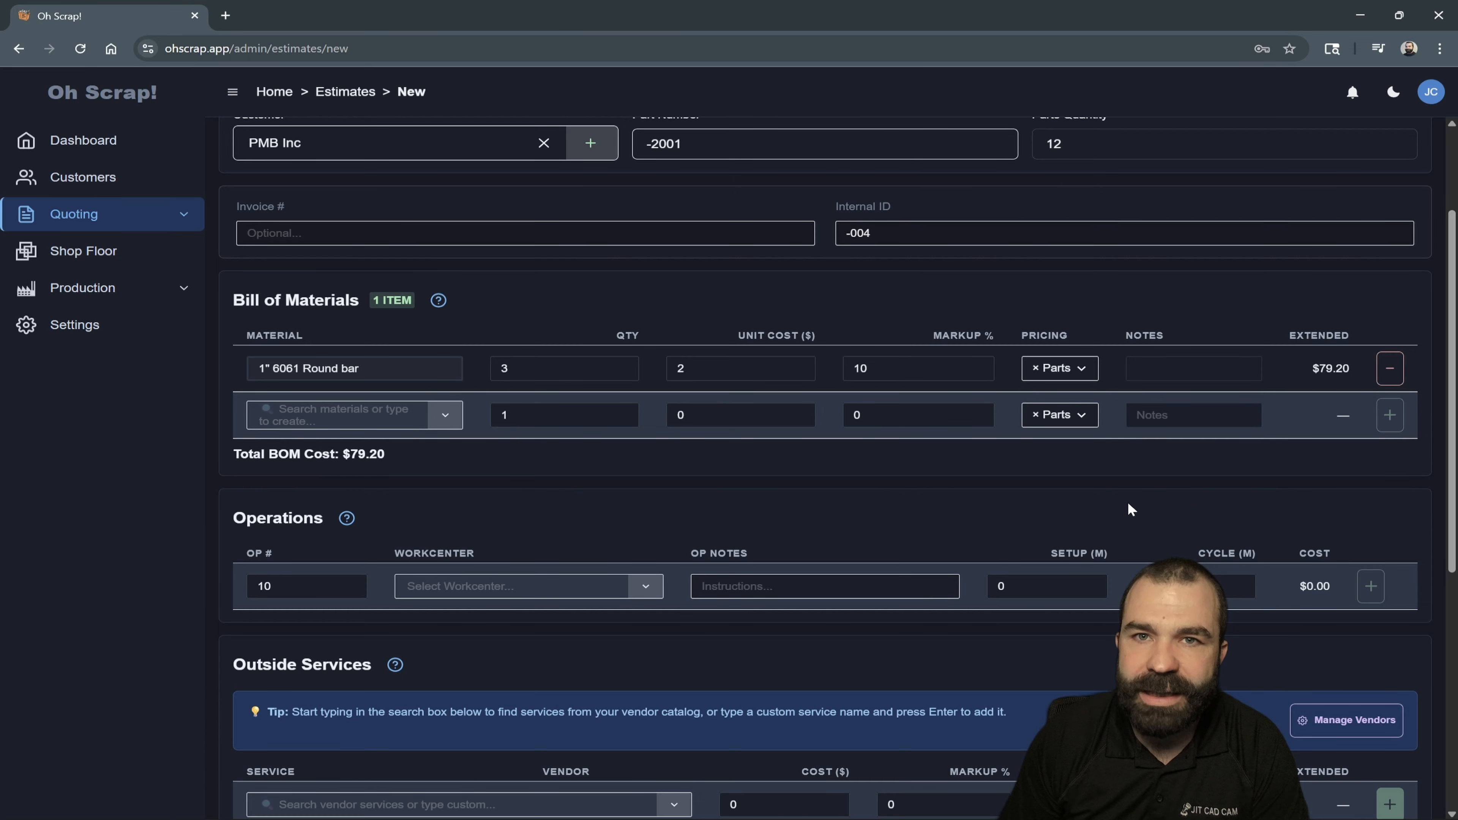
- Check the round bar's extended cost against its quantity, unit cost, markup and the estimate's parts quantity
scroll(1129, 504, up, 1)
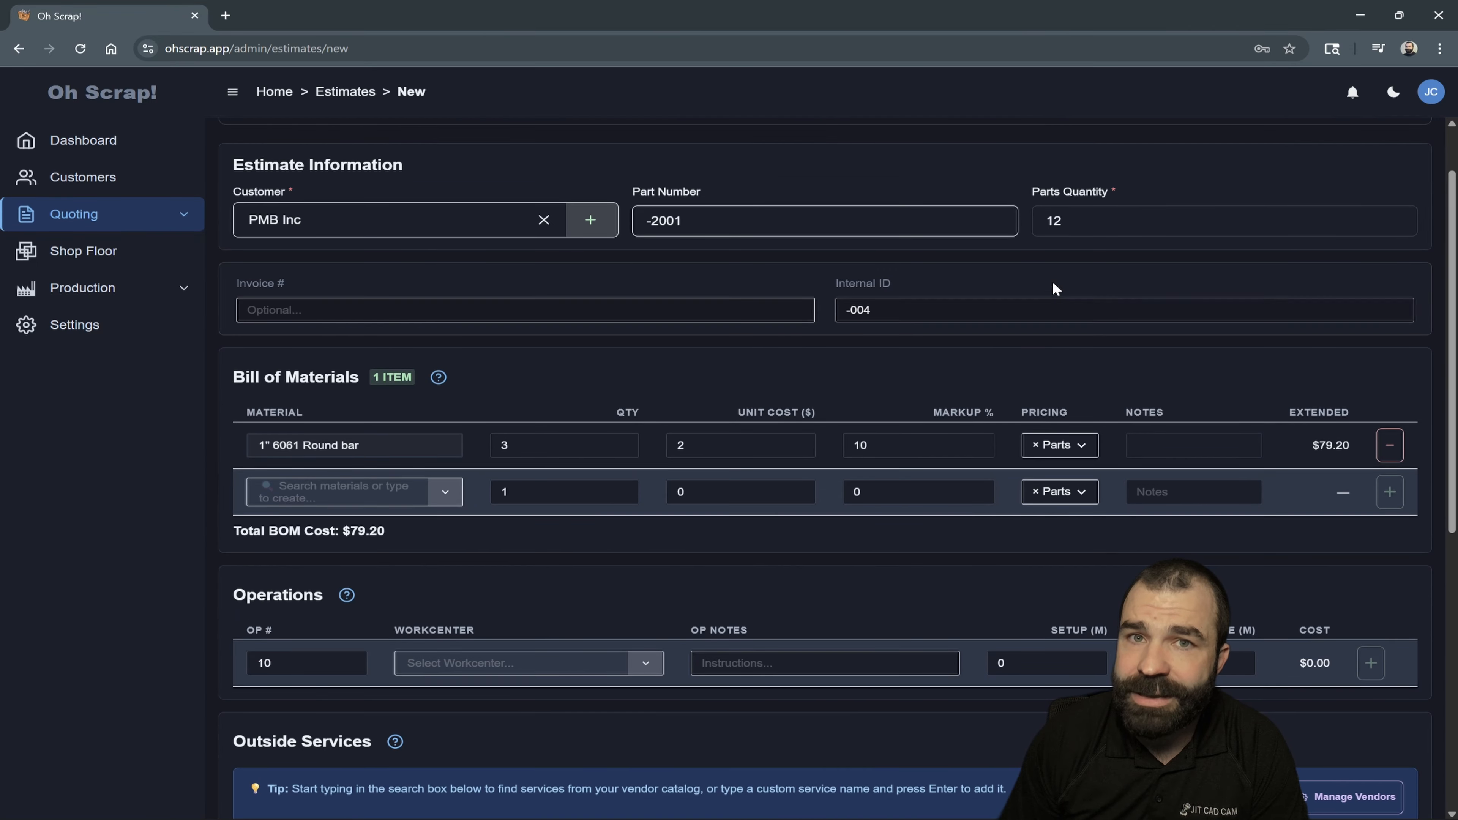
click(1055, 221)
click(711, 442)
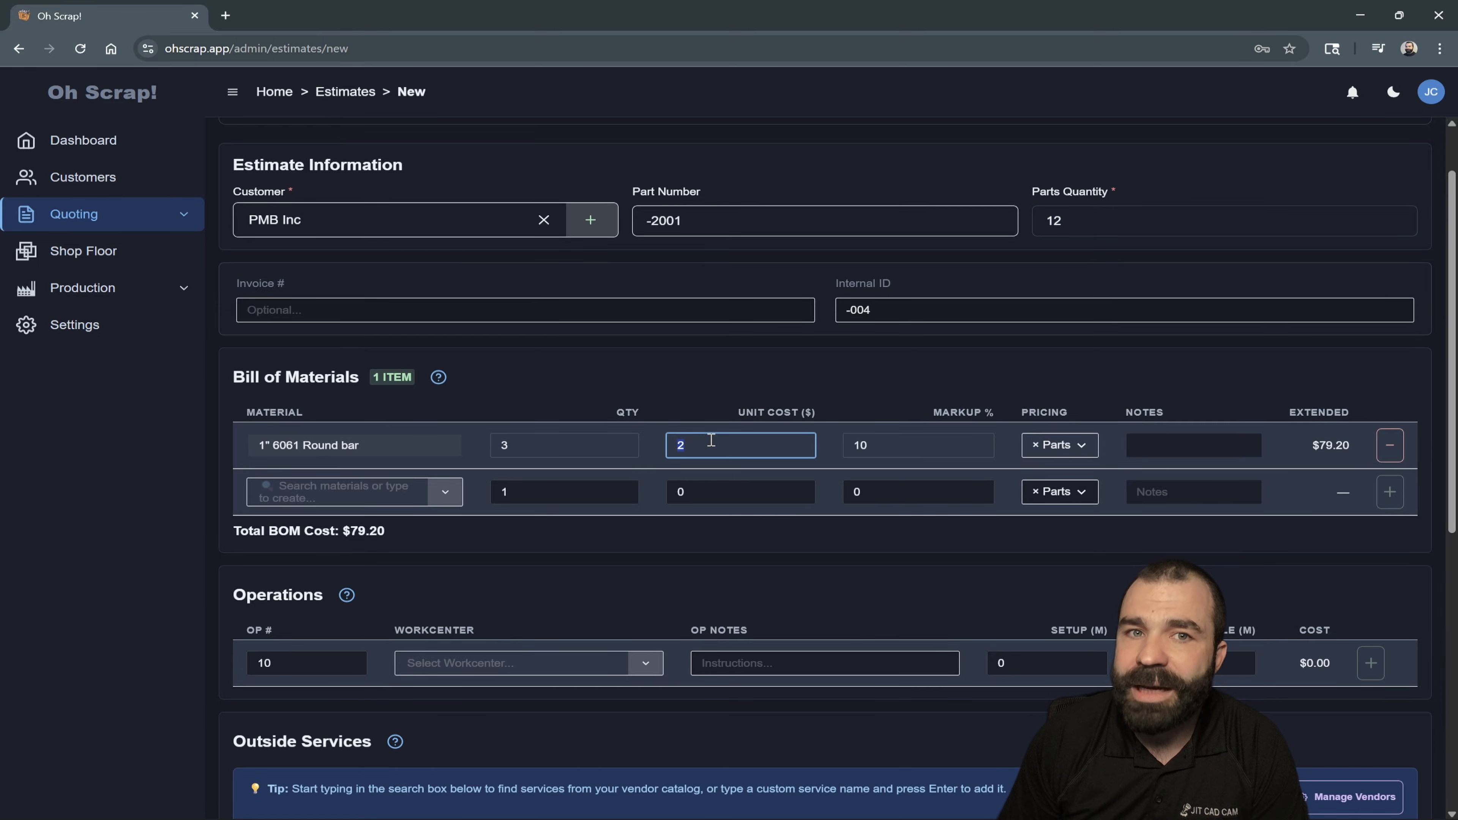
key(shift+Tab)
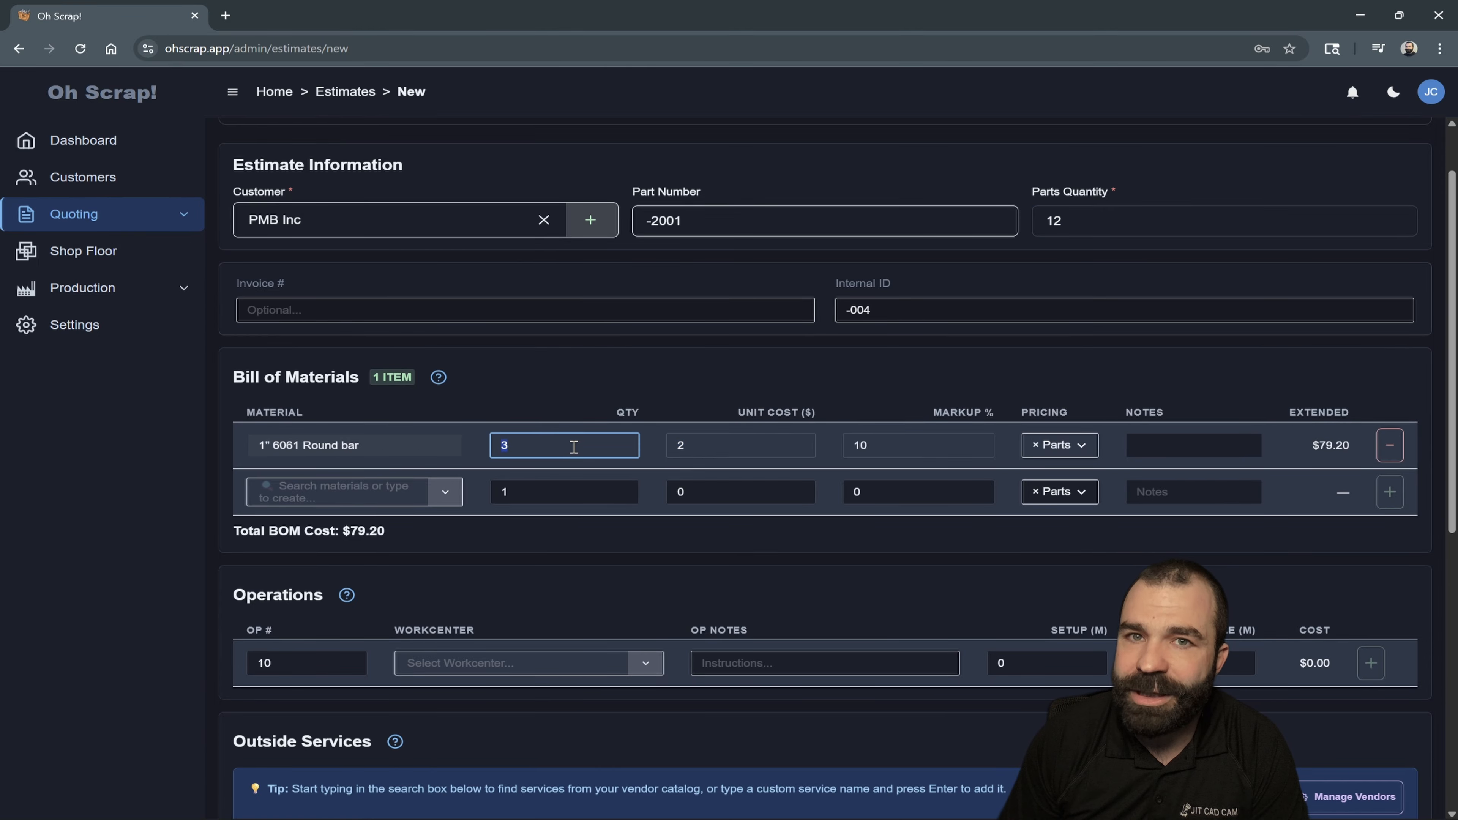
click(864, 448)
double_click(1326, 446)
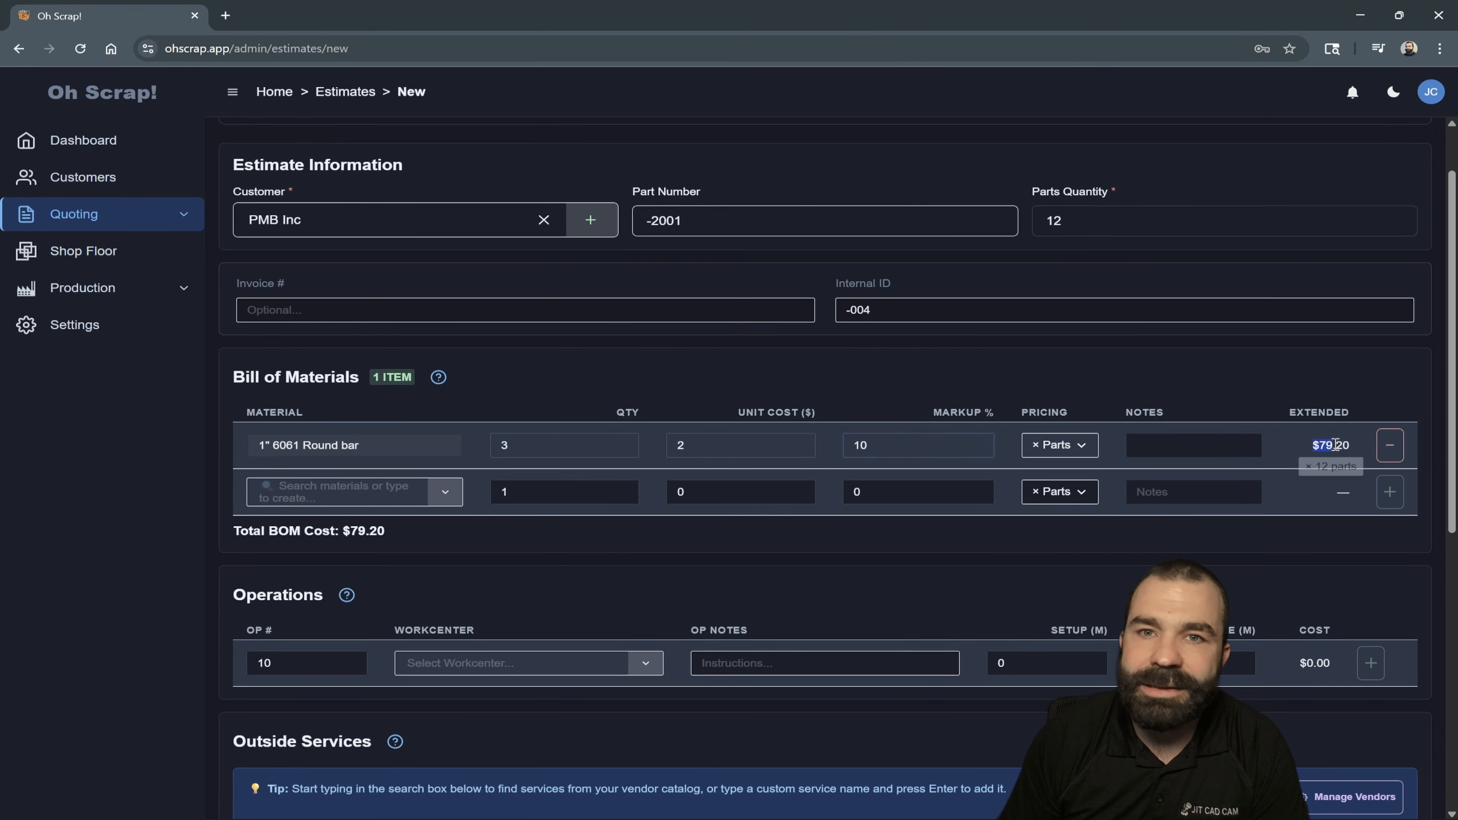
click(1246, 366)
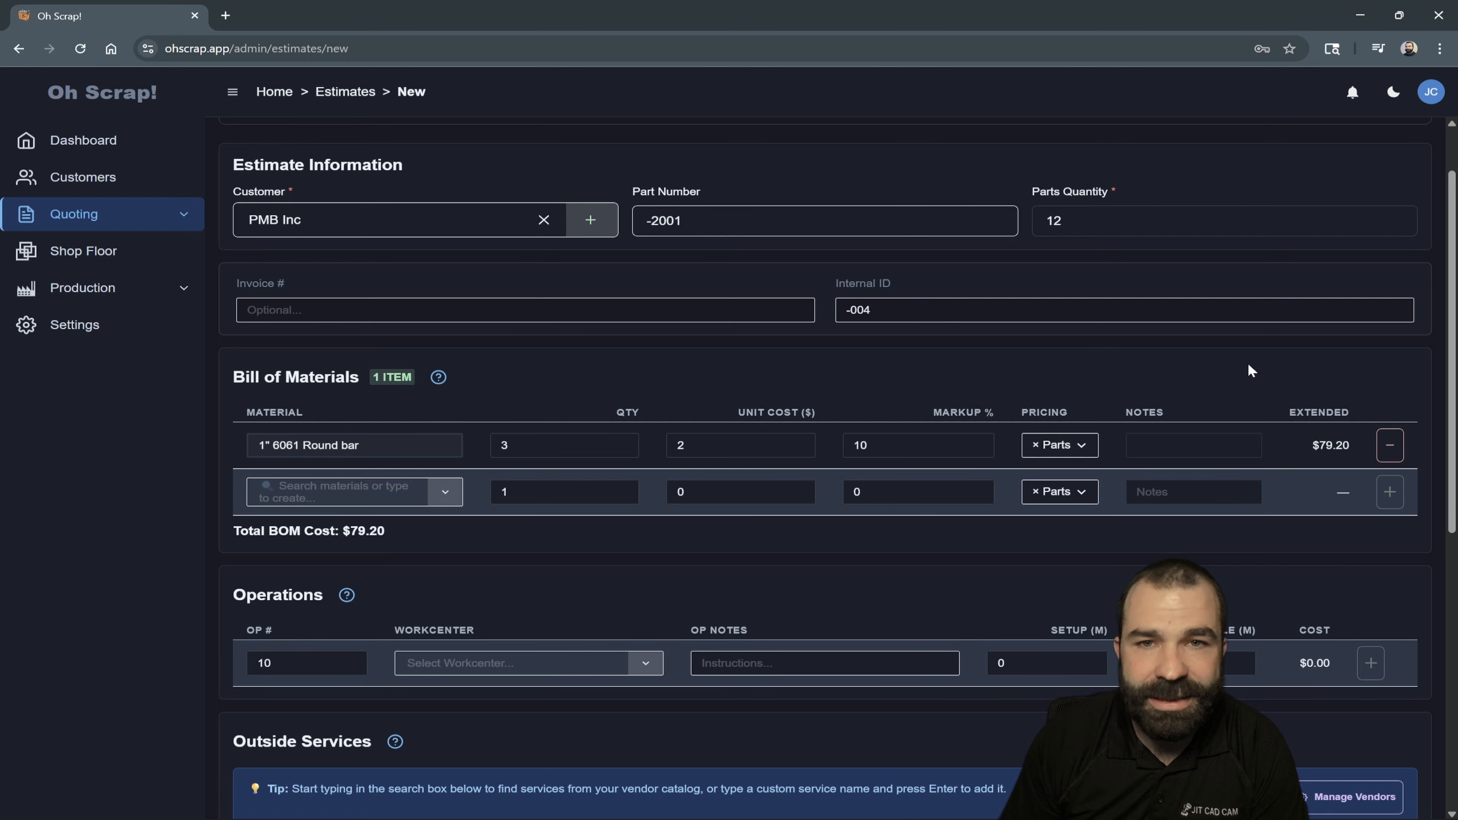
- Choose 1/2 Endmill 3Ft as the second material and set its quantity to 2
click(445, 491)
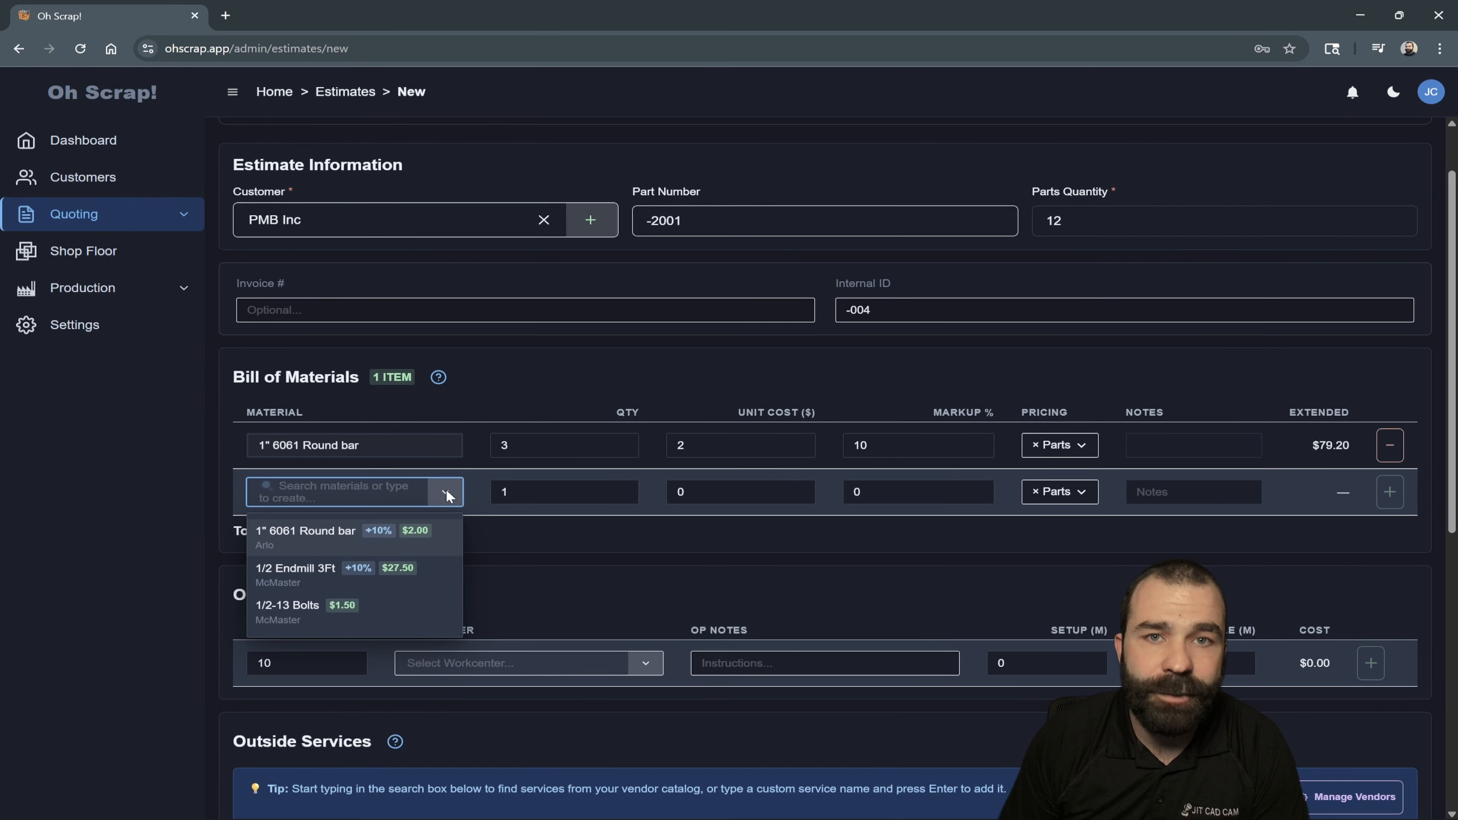
click(310, 570)
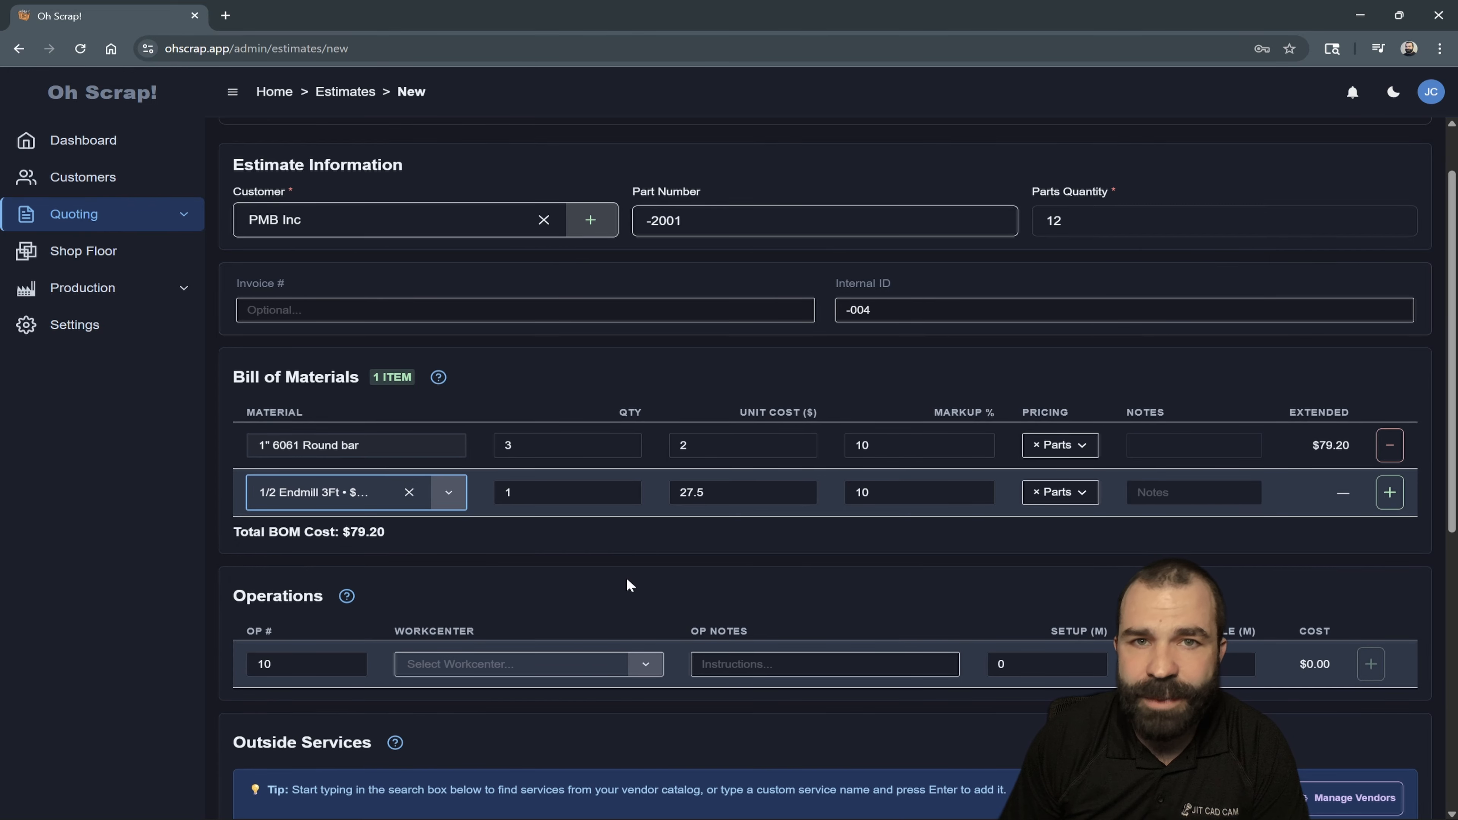
click(562, 495)
key(BackSpace)
text(2)
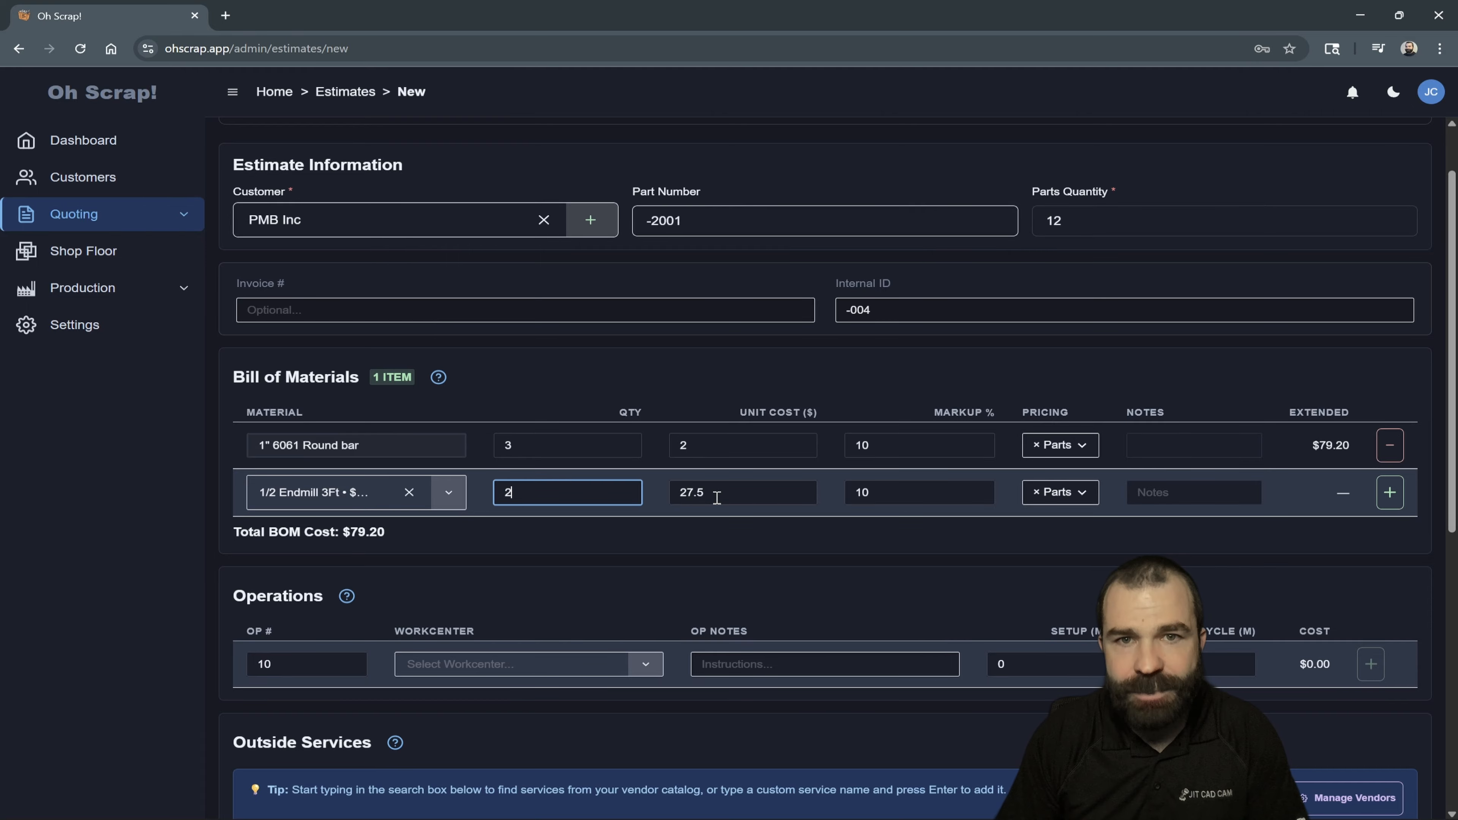
- Switch the endmill's pricing to Flat and add the line to the bill of materials
click(740, 495)
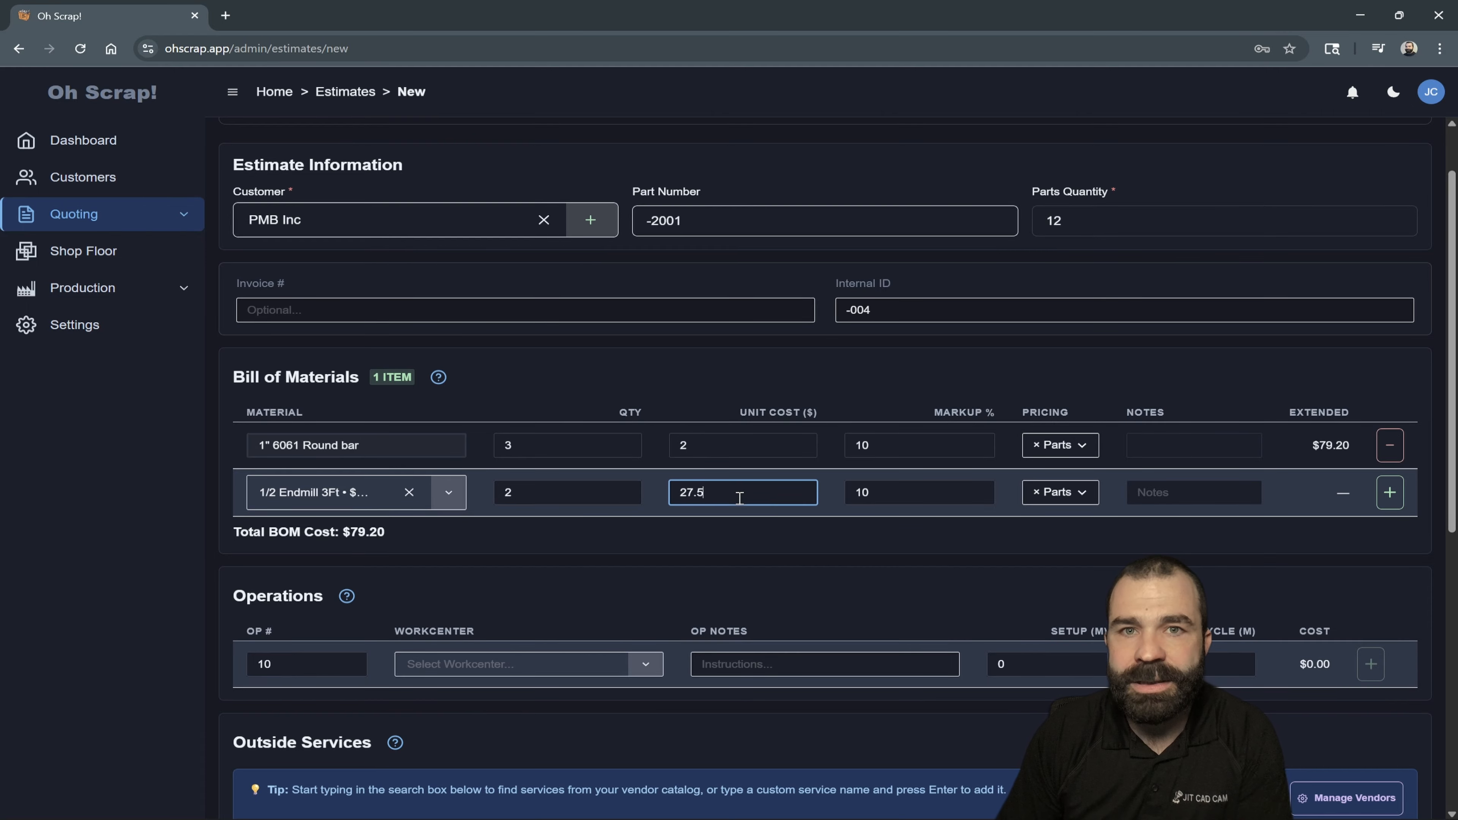
click(1067, 493)
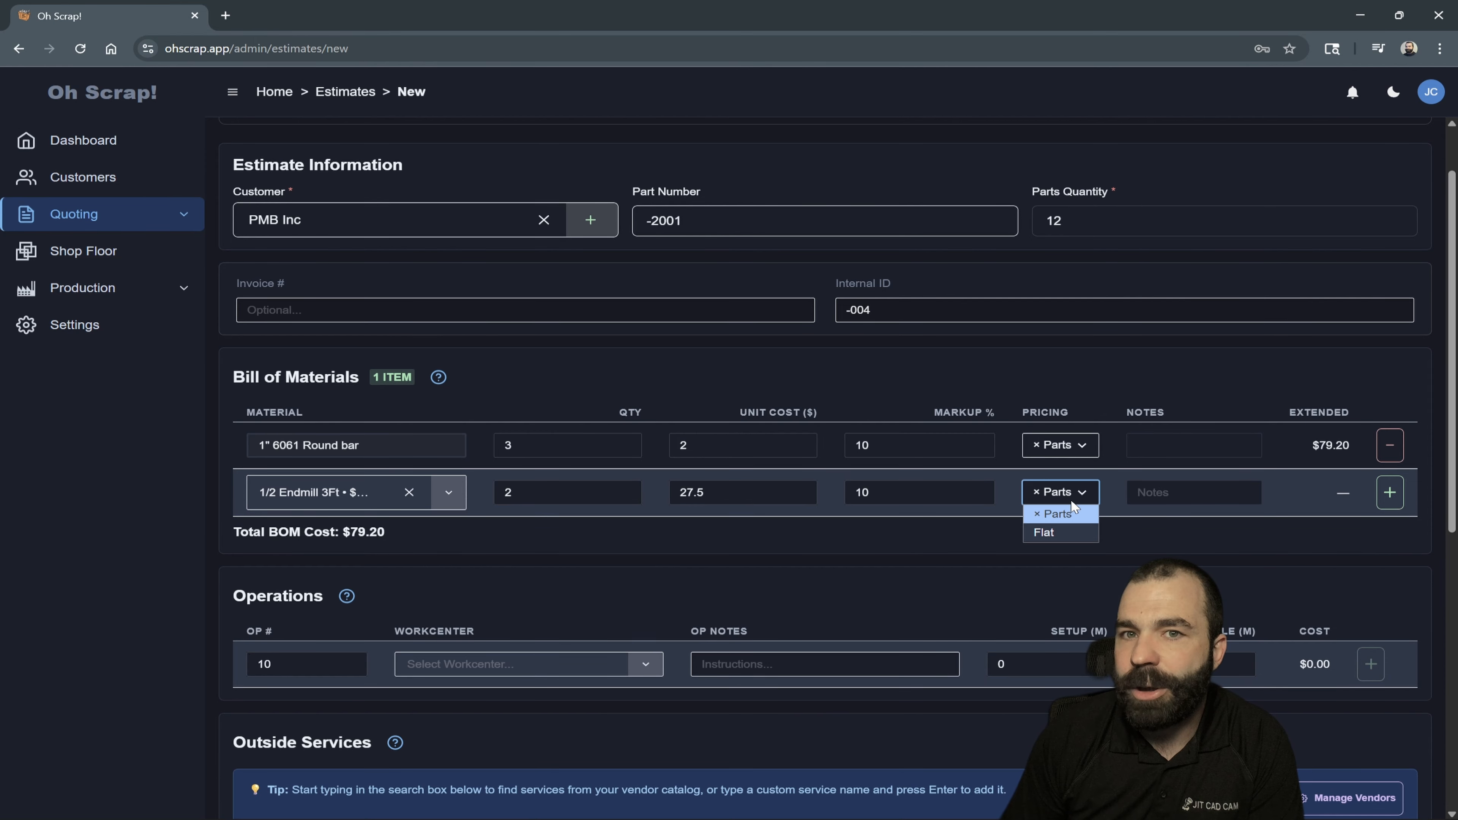
click(1069, 533)
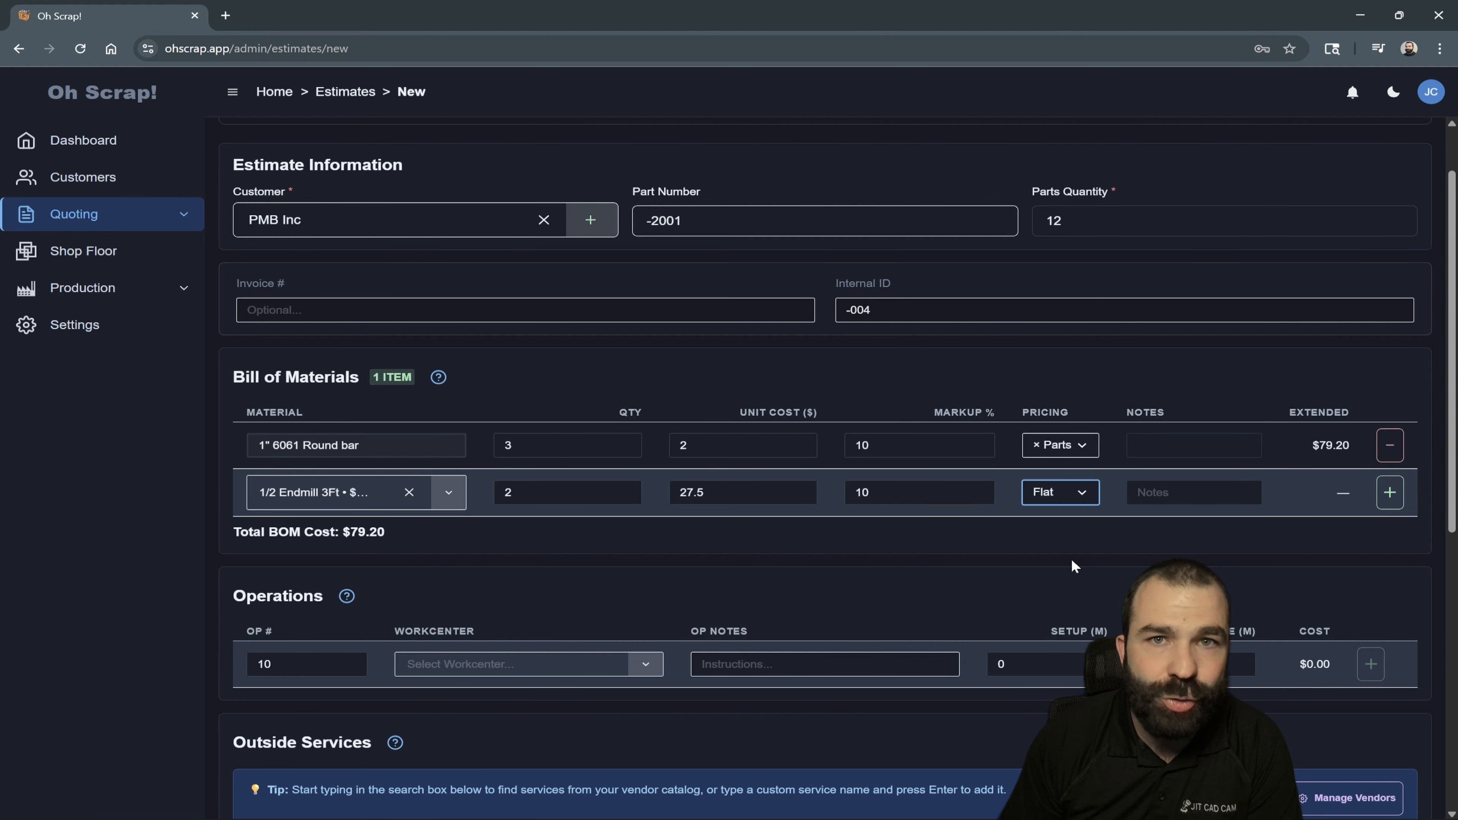
click(1390, 492)
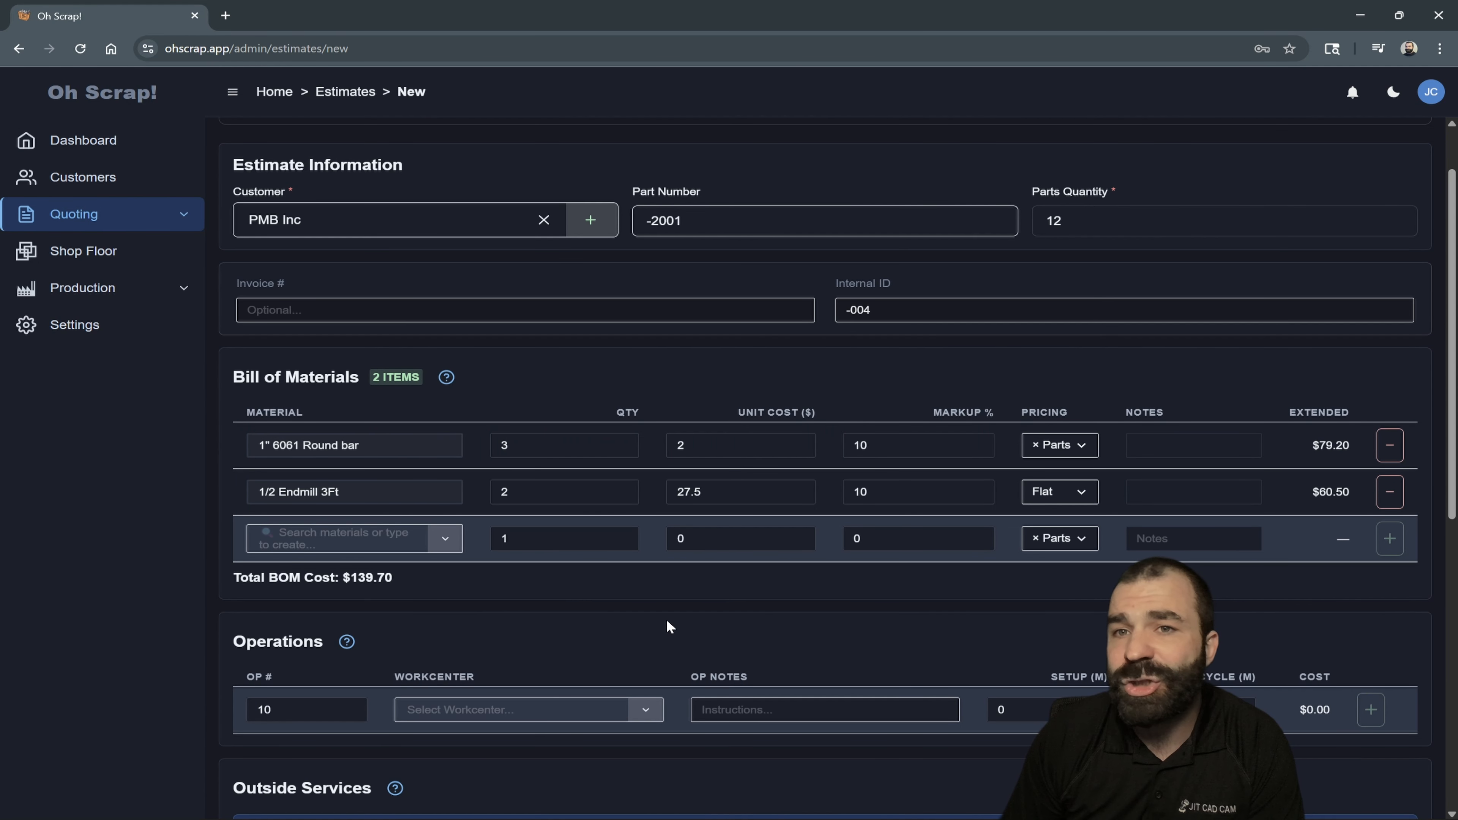
- Assign the SAW workcenter to operation 10 and enter the note Cut to 3"
scroll(669, 619, down, 1)
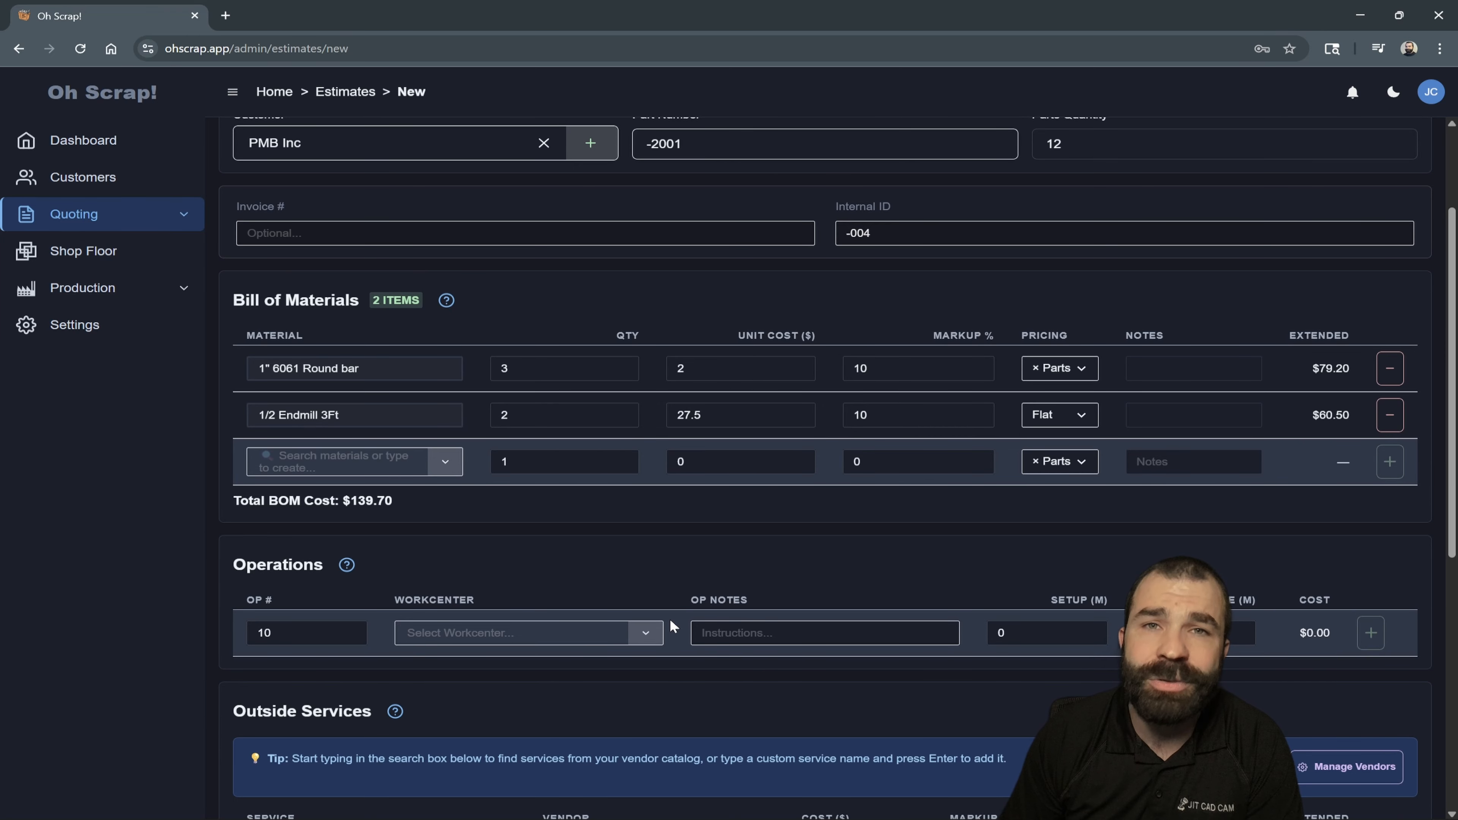
scroll(670, 613, down, 1)
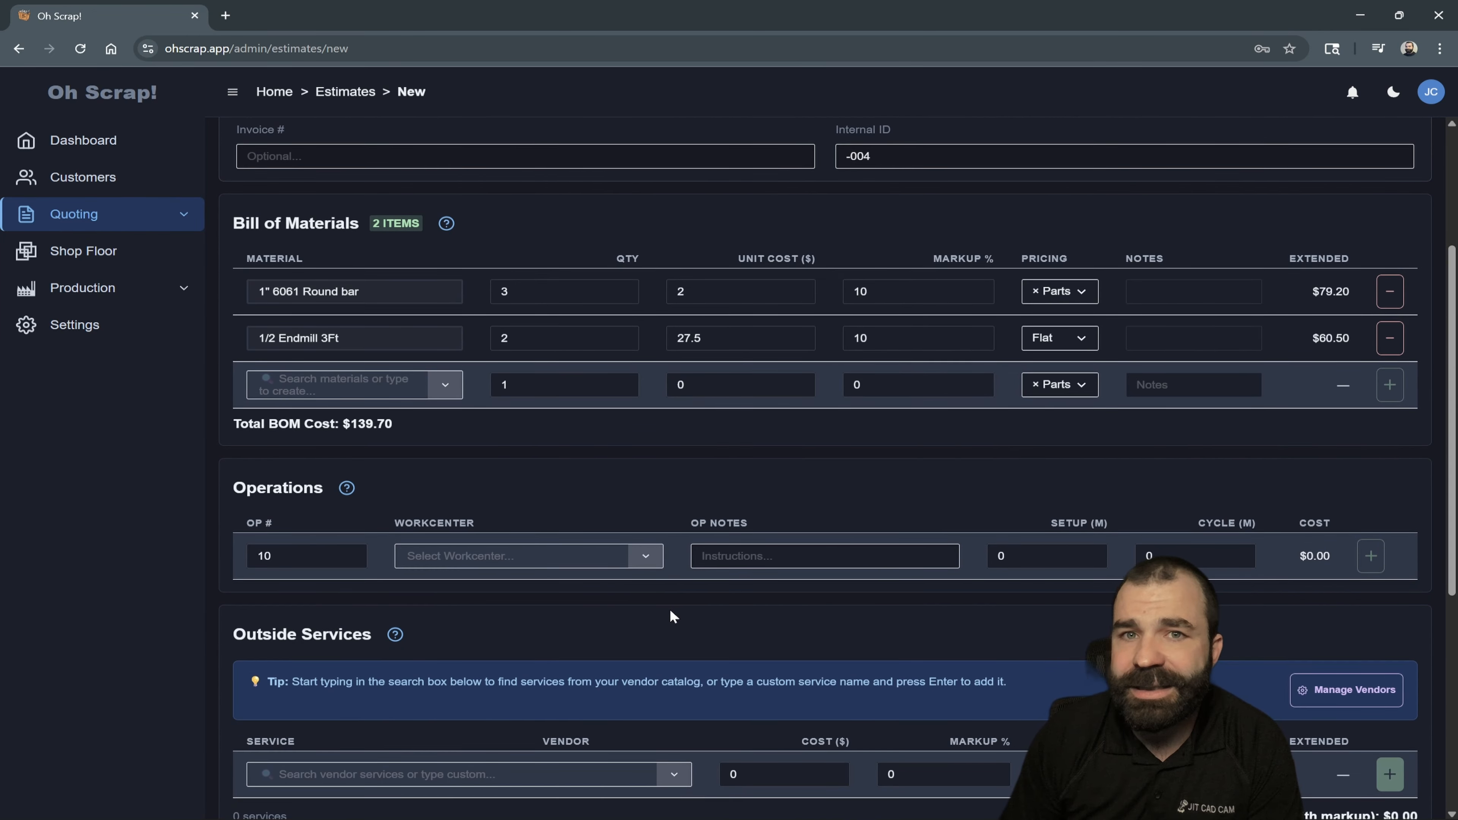
scroll(670, 609, down, 1)
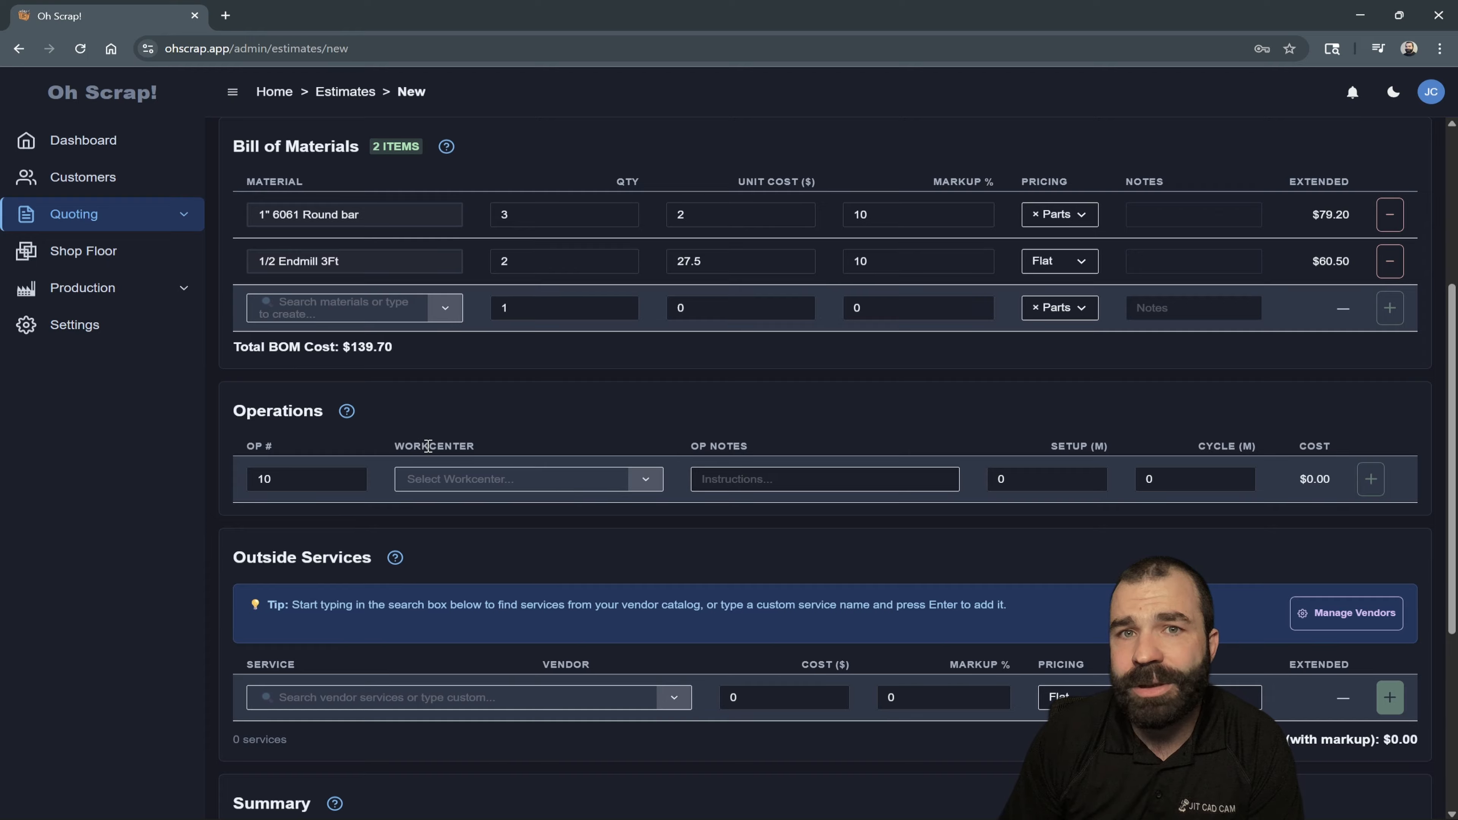
click(474, 483)
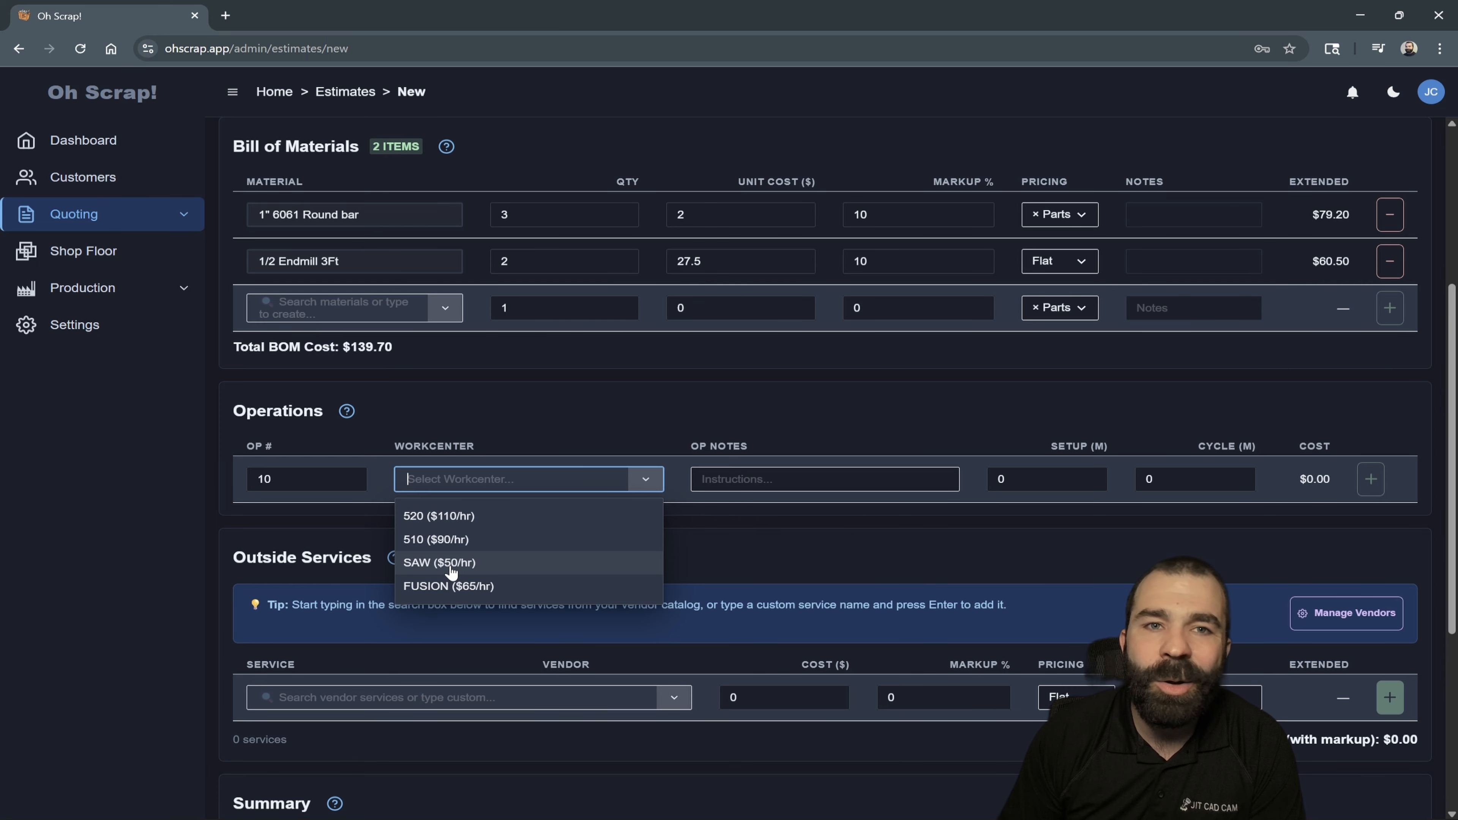
click(440, 563)
click(741, 482)
text(Cut to 3)
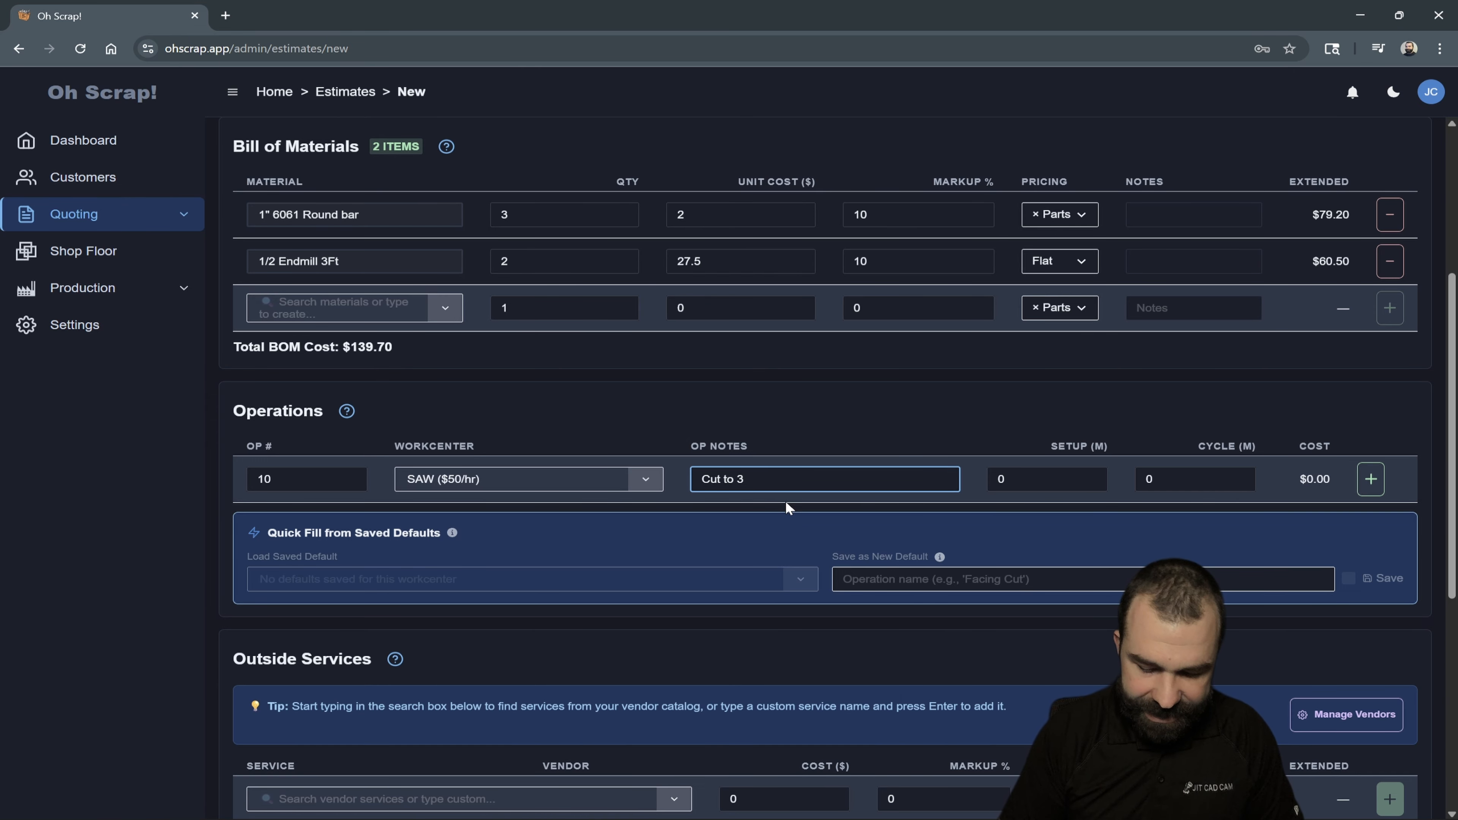
text(")
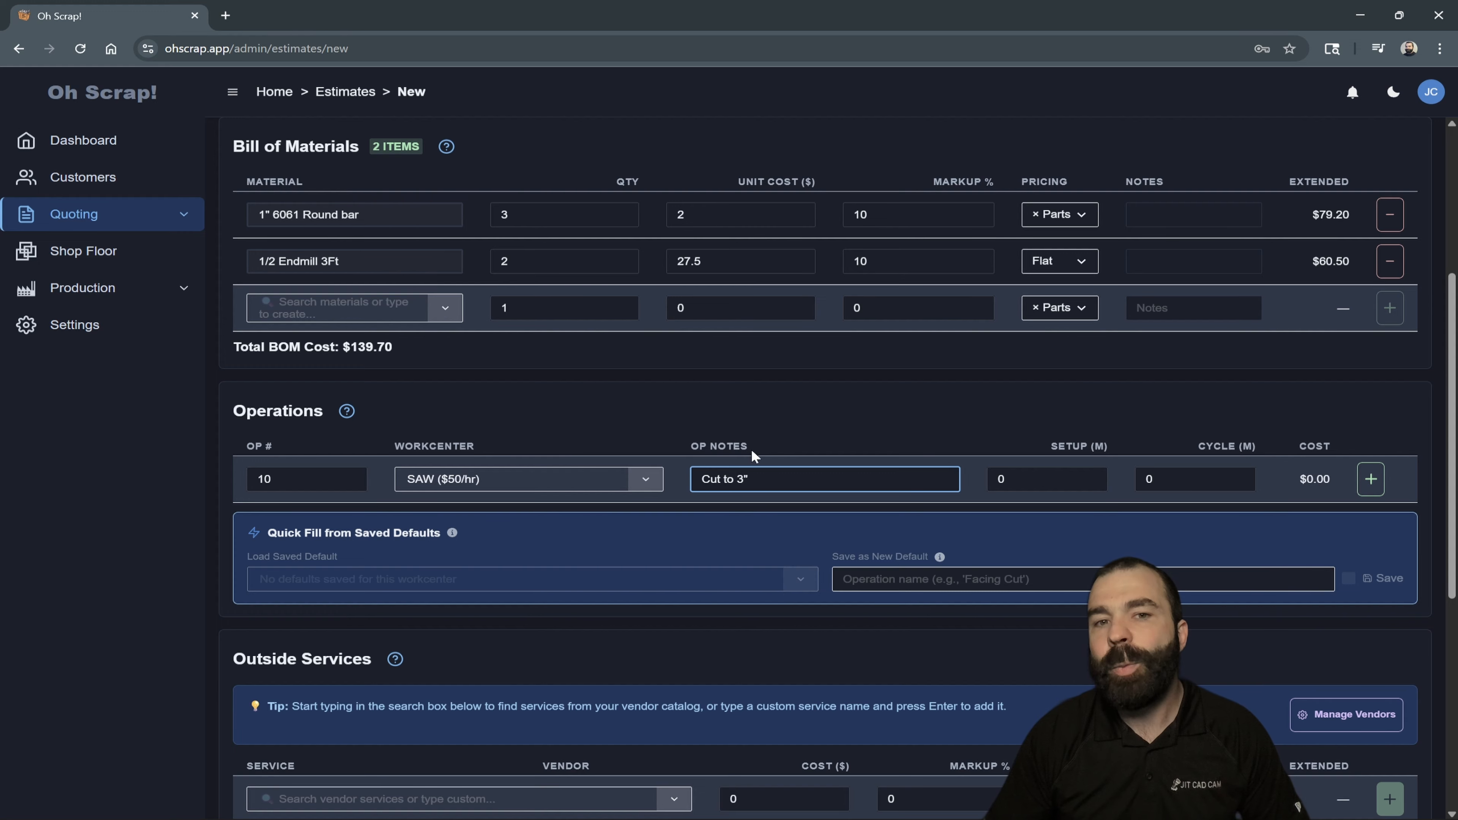
- Set the saw operation to 5 minutes of setup and a 1.75-minute cycle, and add it to the operations
click(1052, 482)
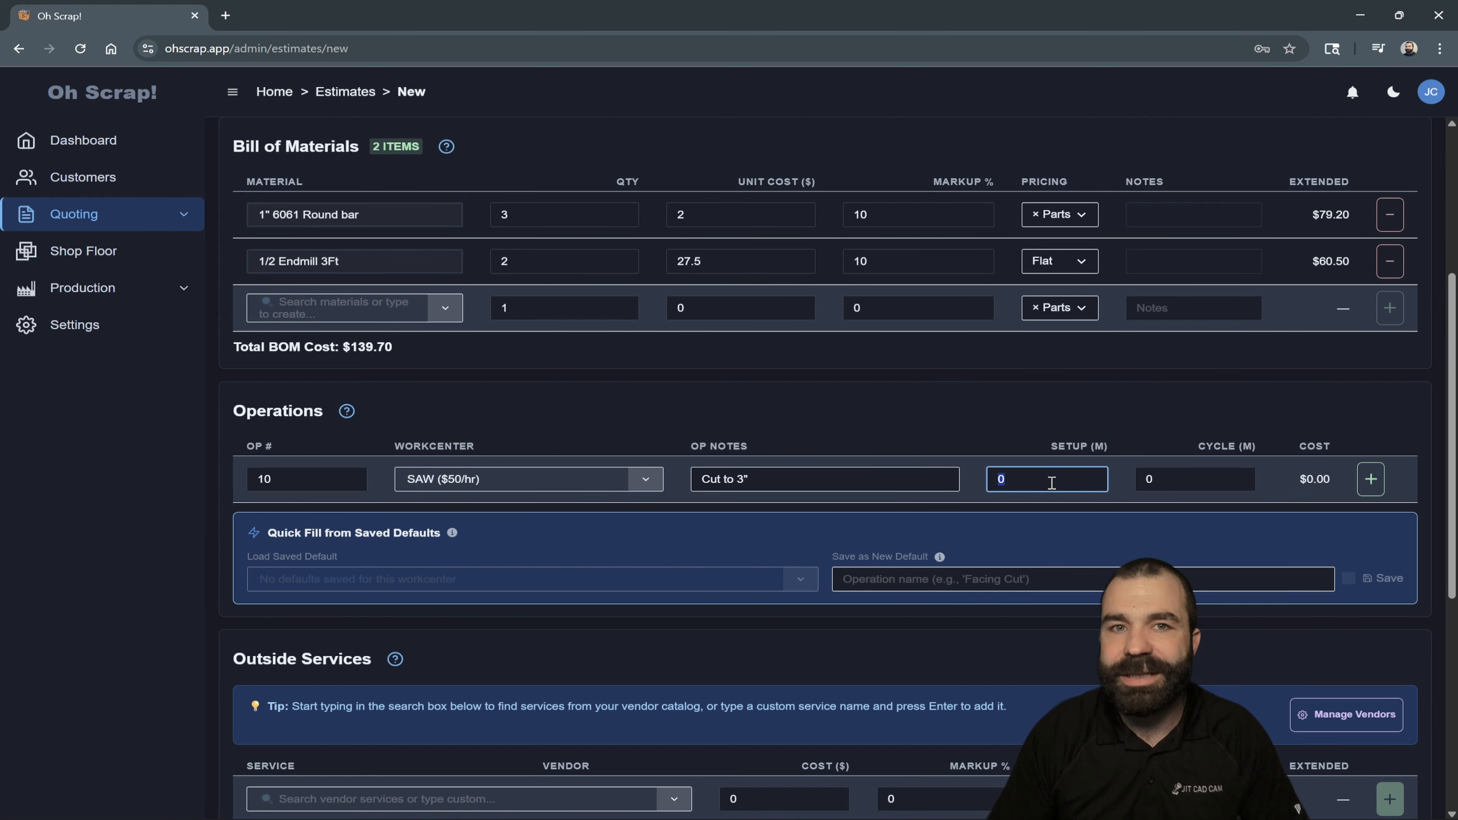
text(5)
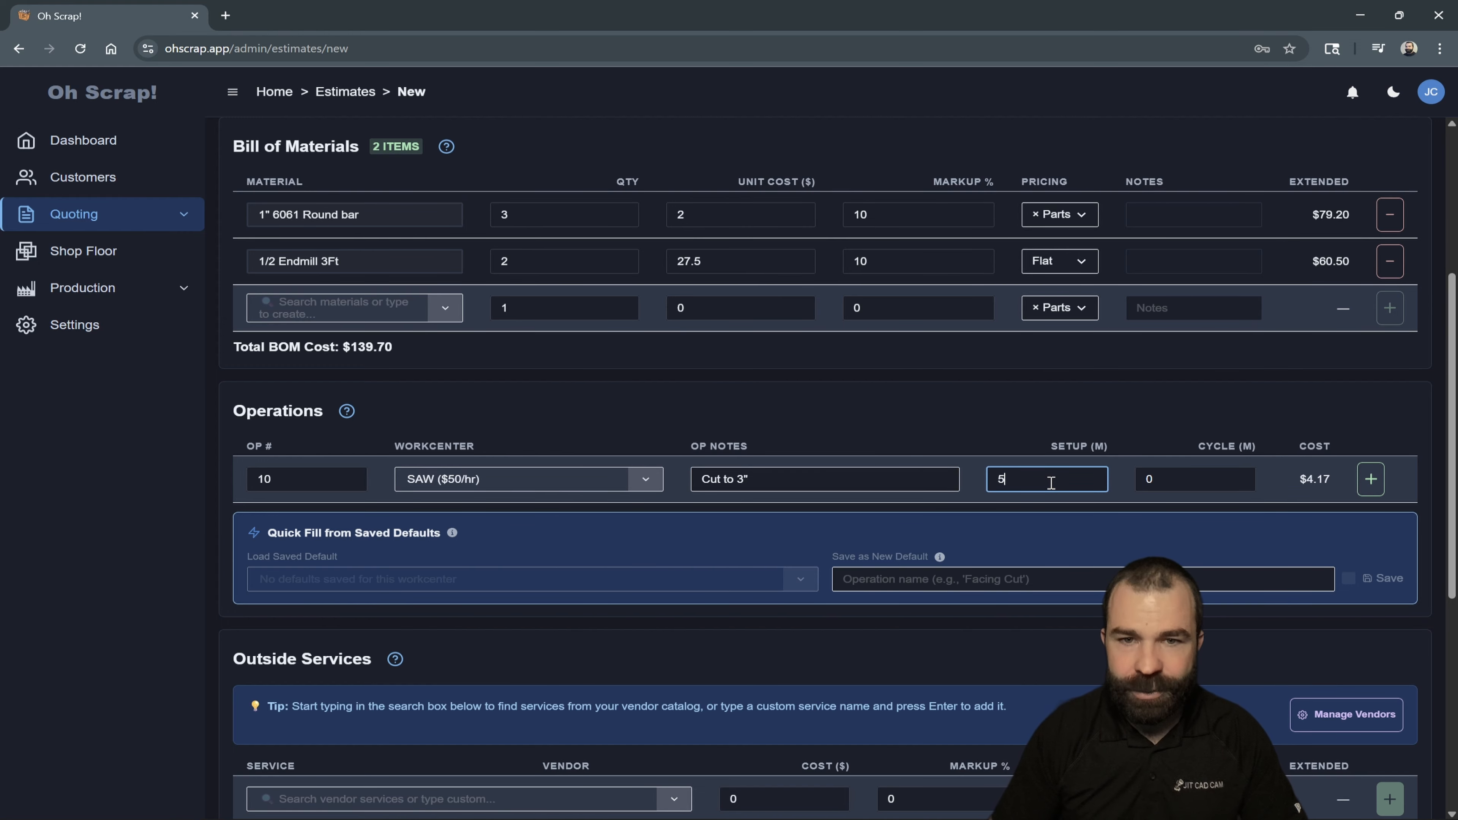
click(1198, 482)
text(1.7)
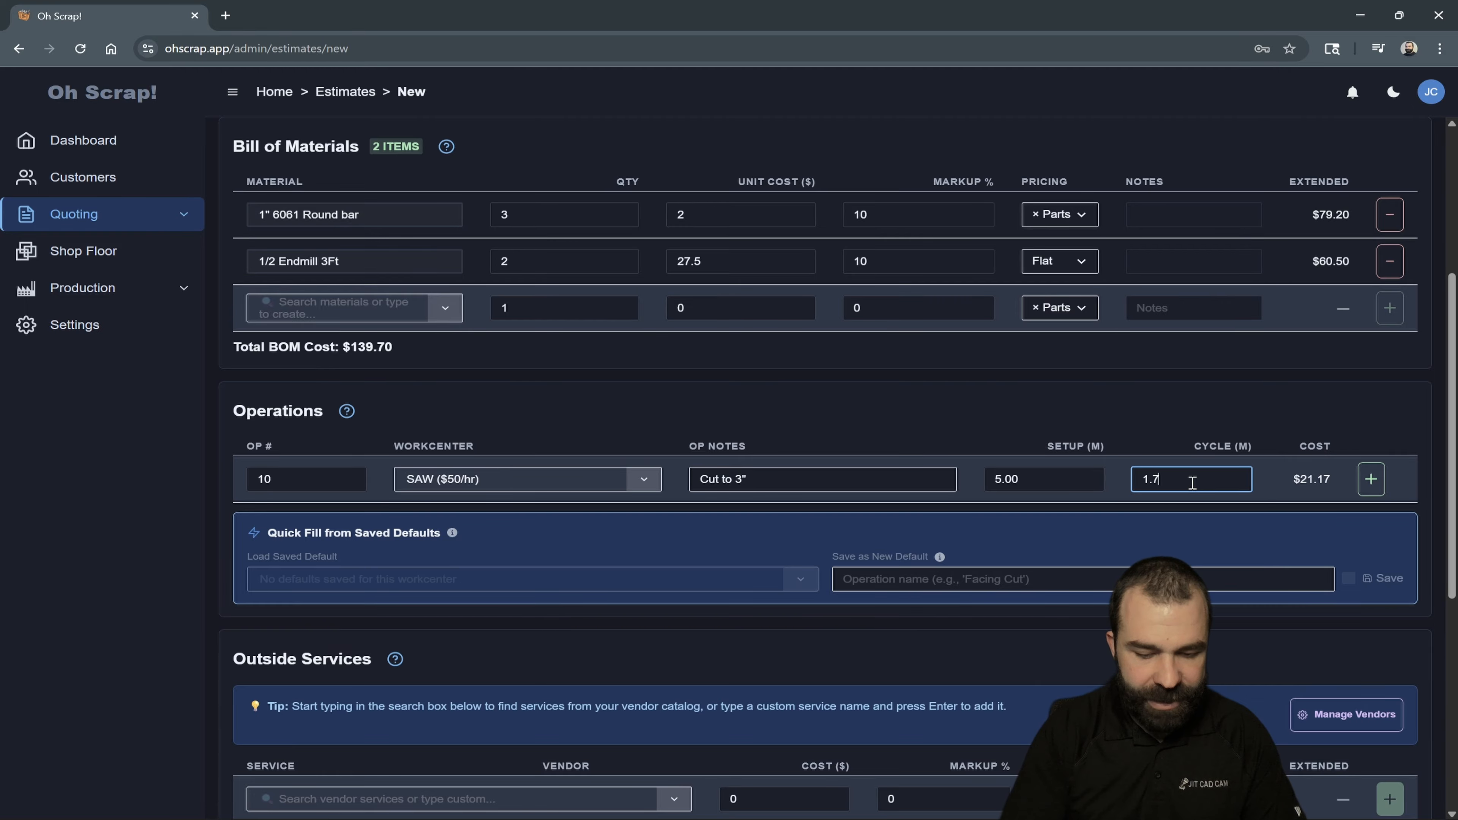
text(5)
click(1372, 479)
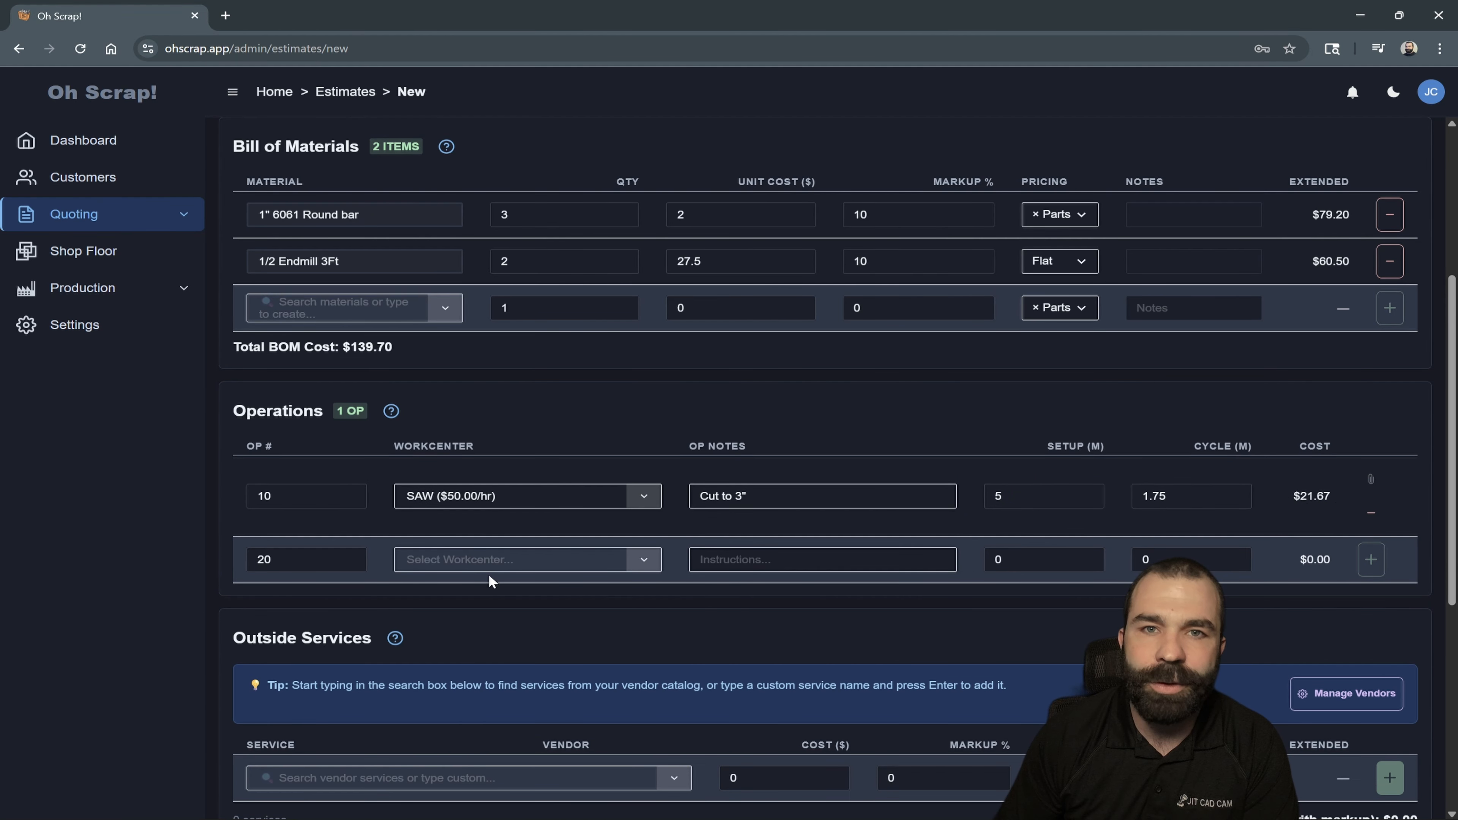
- Assign the 520 workcenter to operation 20 and enter the note Setup 1
click(484, 562)
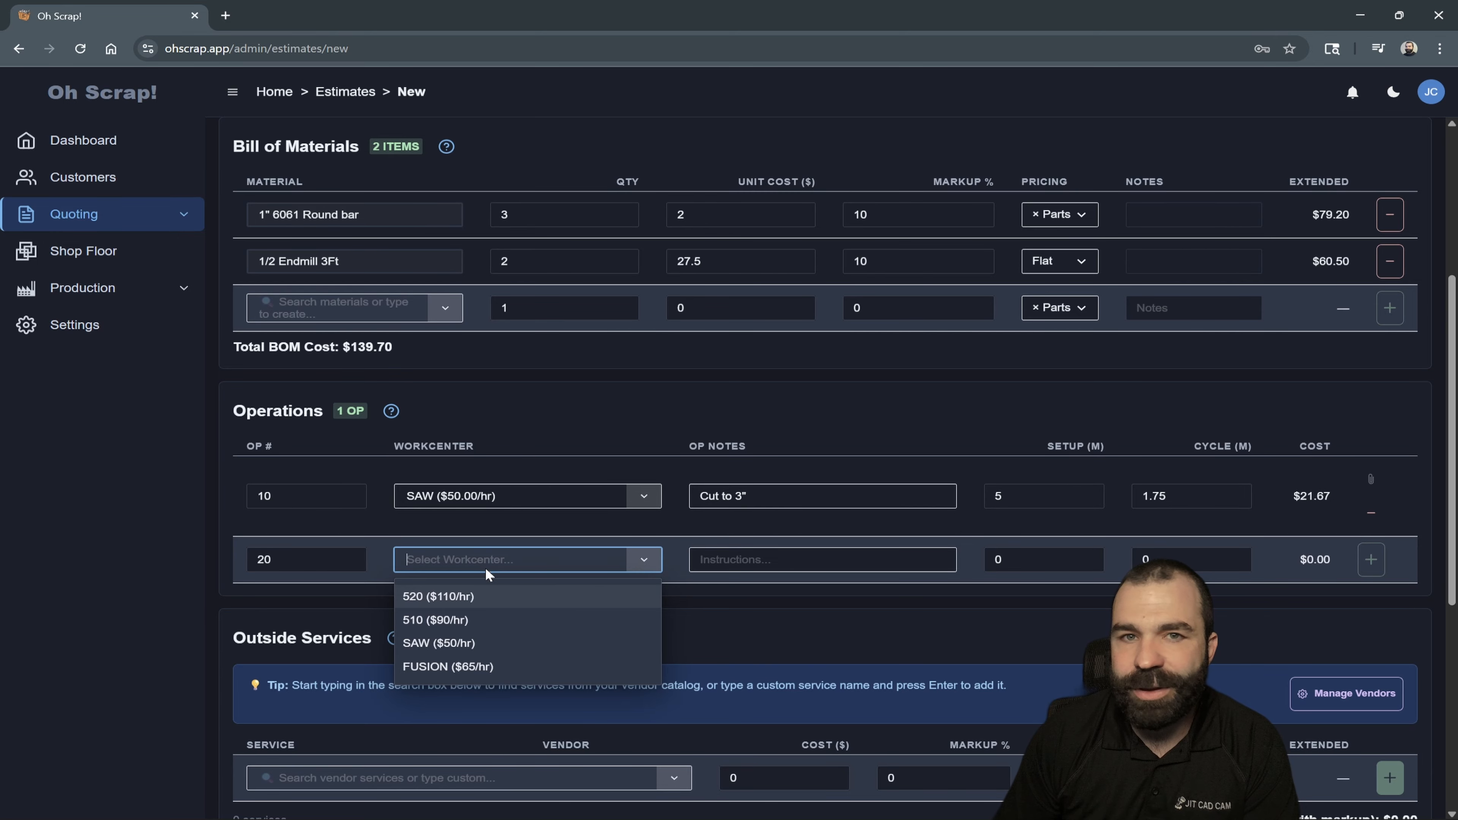
click(485, 597)
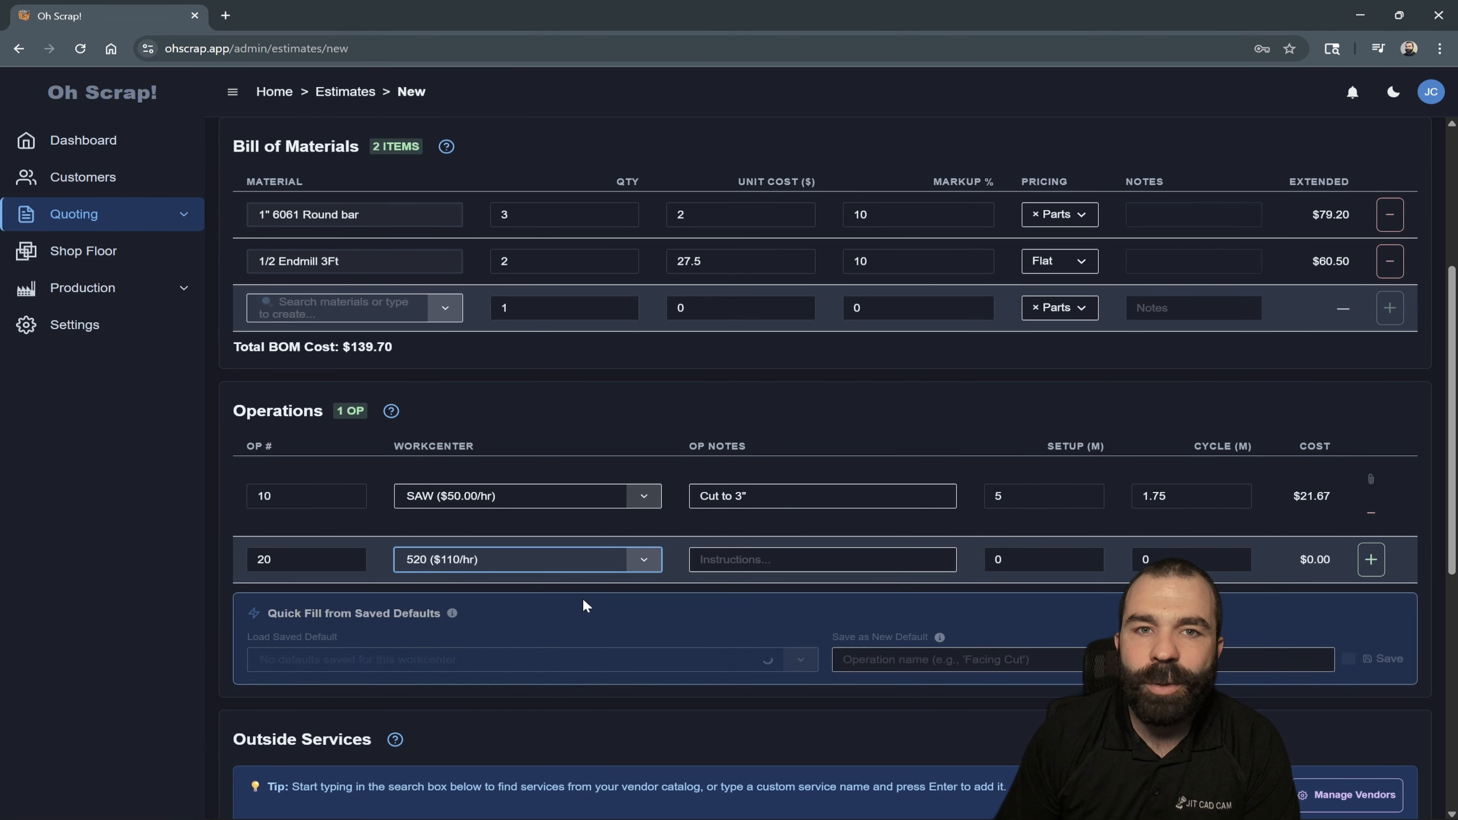
click(703, 561)
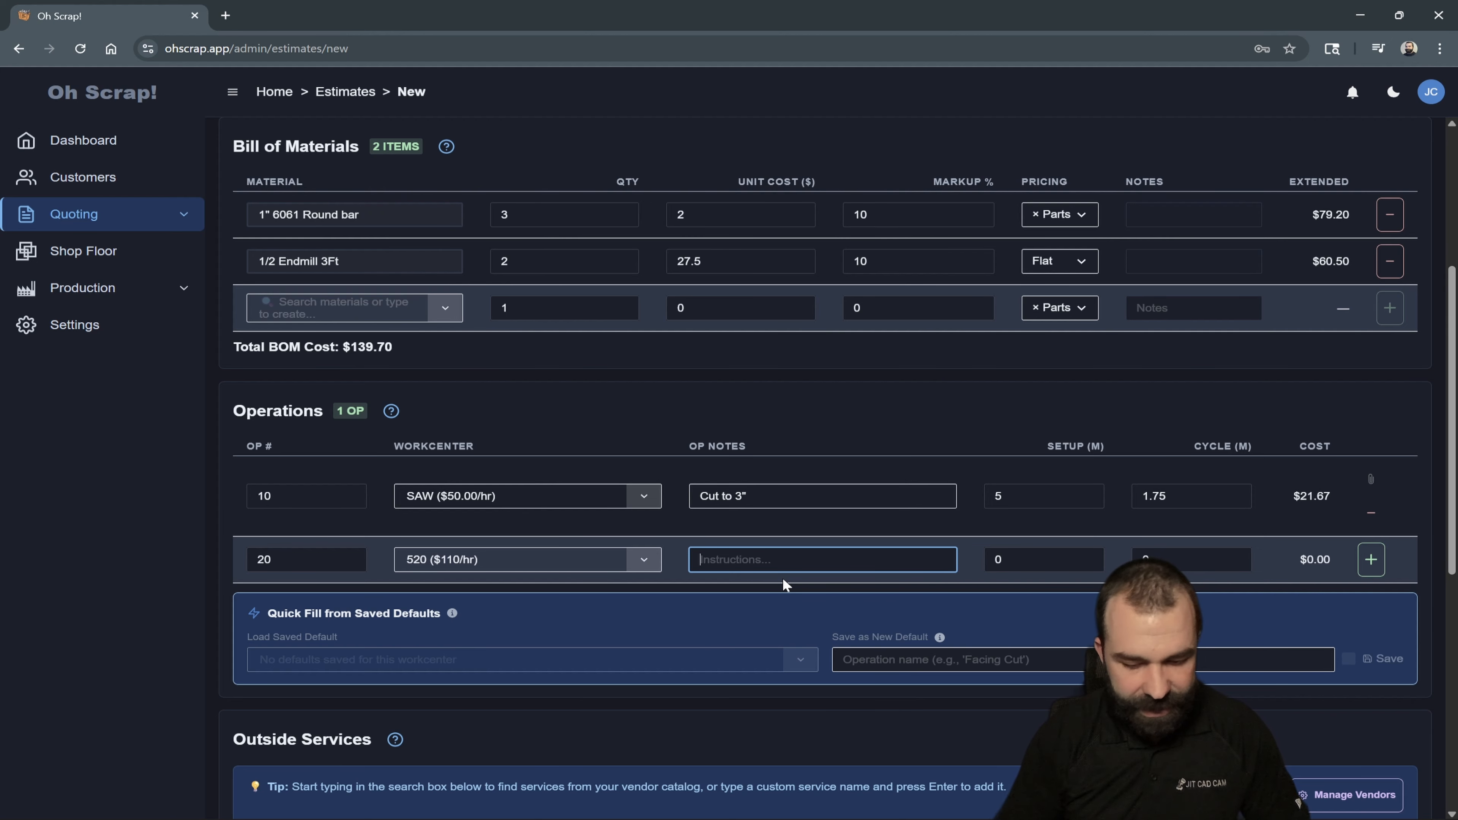
text(Setup 1)
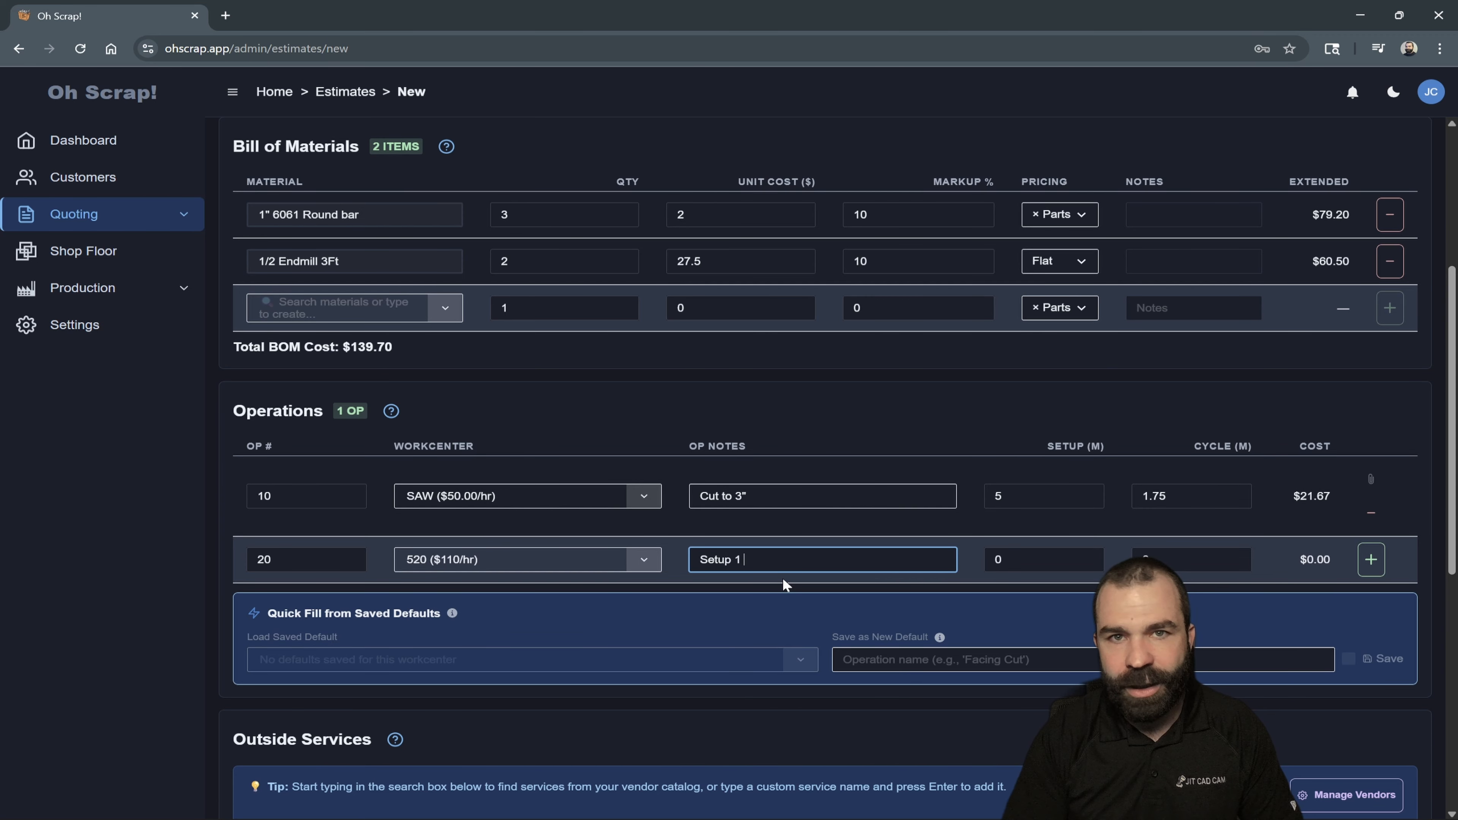
- Set operation 20 to 20 minutes of setup and a 20-minute cycle, and add it to the operations
click(1016, 560)
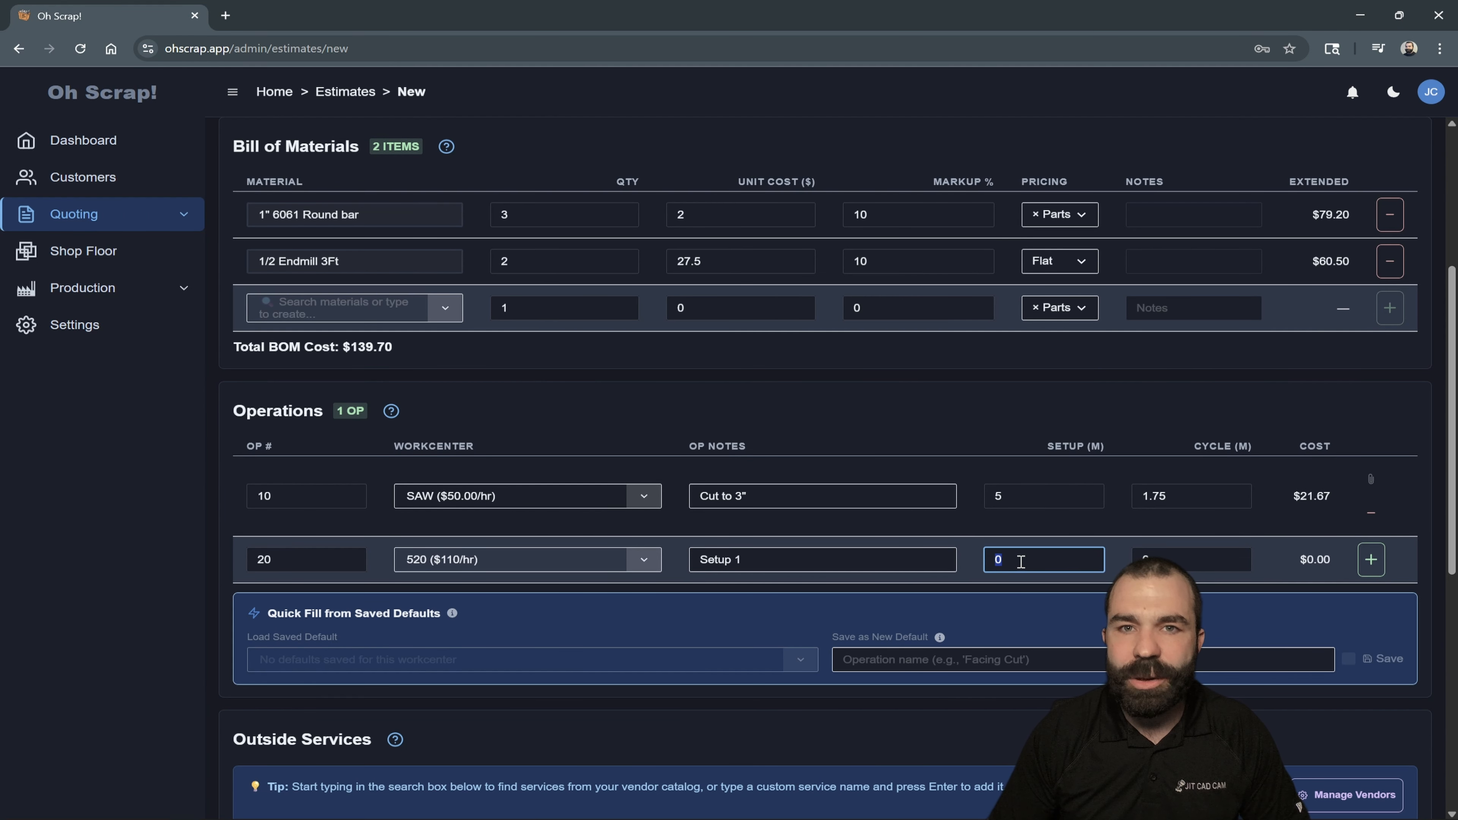
text(20)
key(Tab)
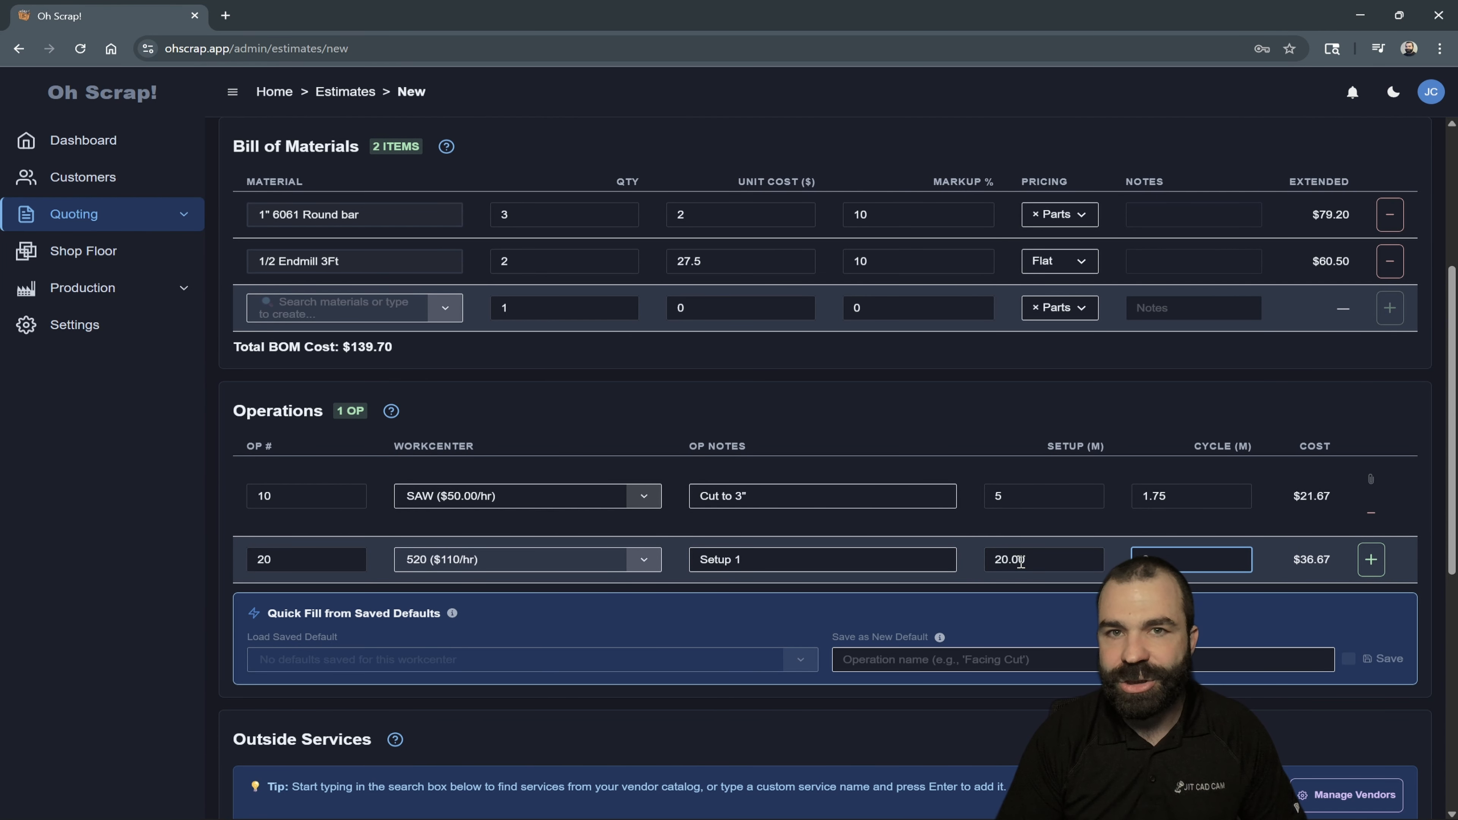
text(20)
drag(1162, 559, 1138, 558)
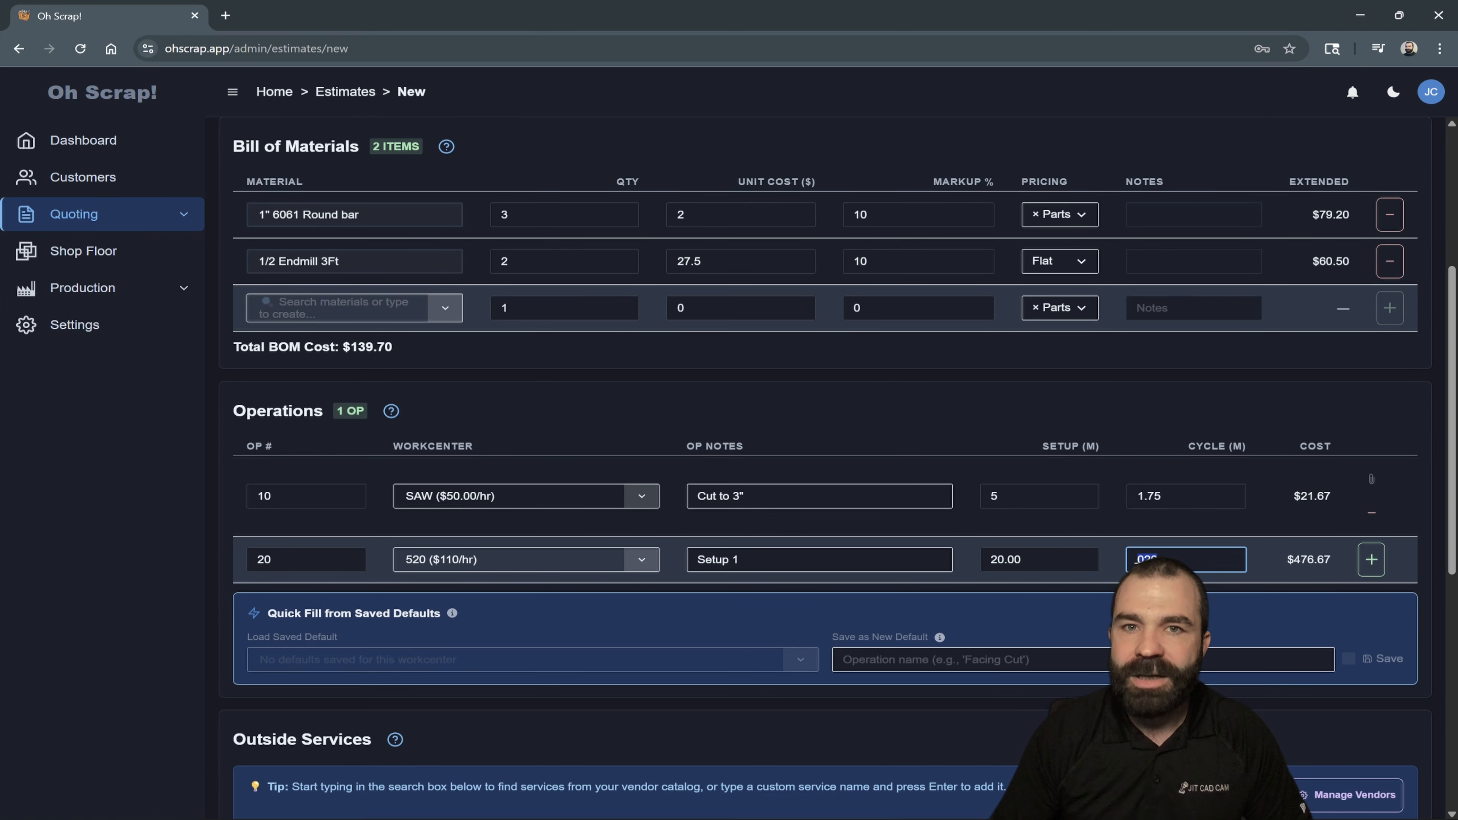
text(20)
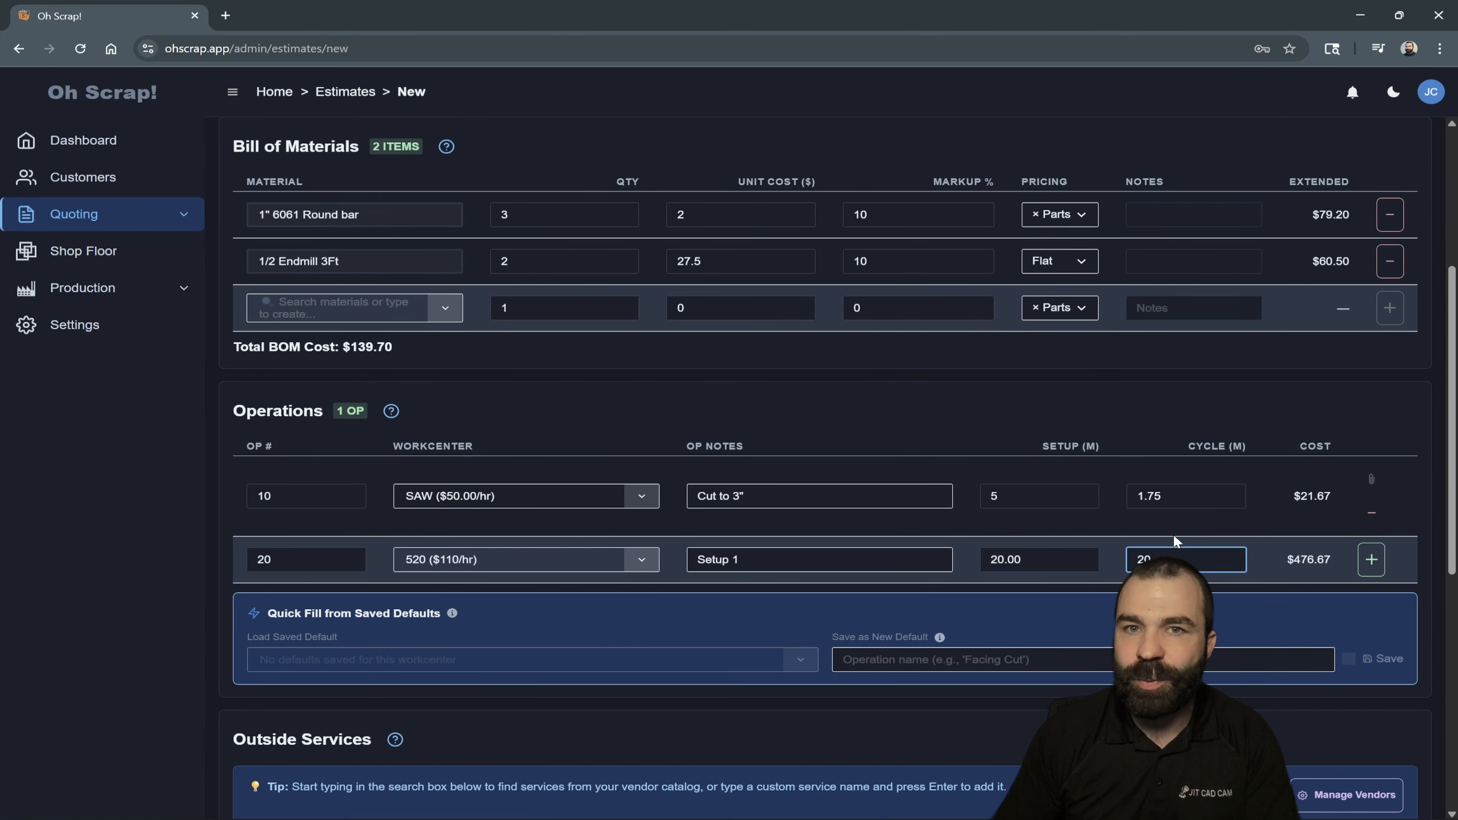
click(1372, 559)
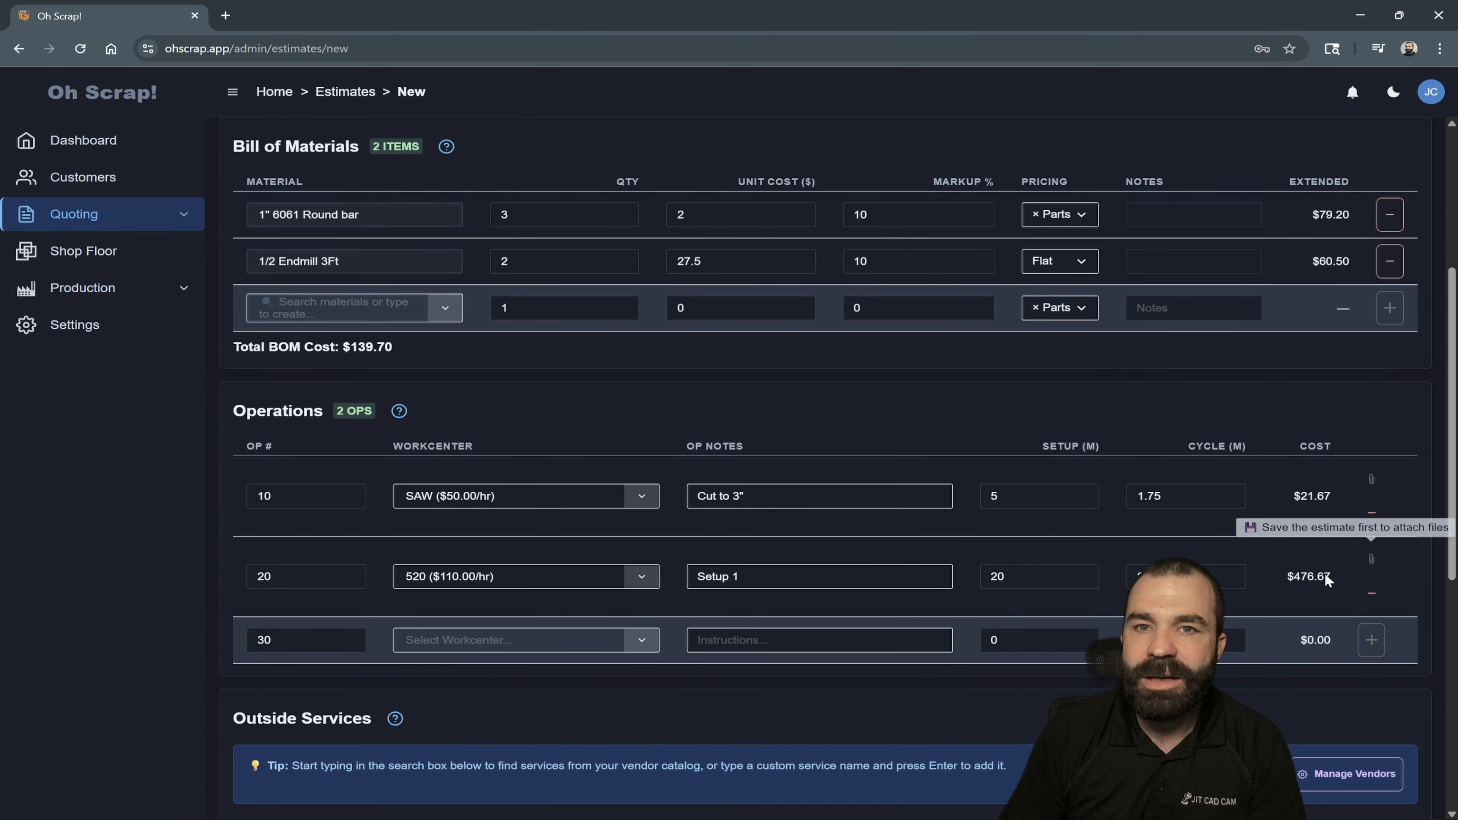
- Add operation 30 on the 510 workcenter with the note Setup 2, 30 minutes of setup and a 10-minute cycle
click(513, 637)
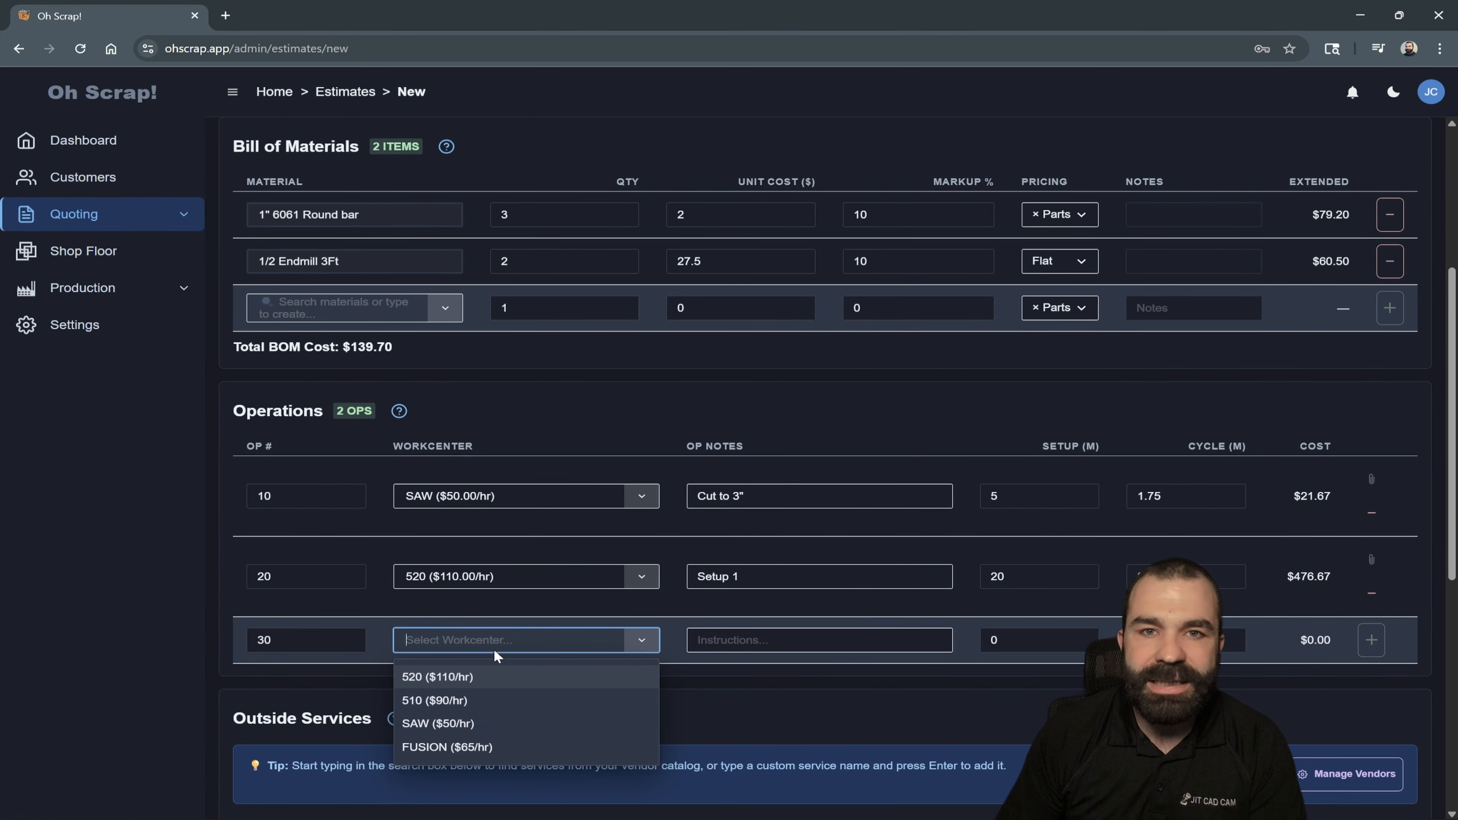
click(473, 678)
click(574, 640)
click(475, 701)
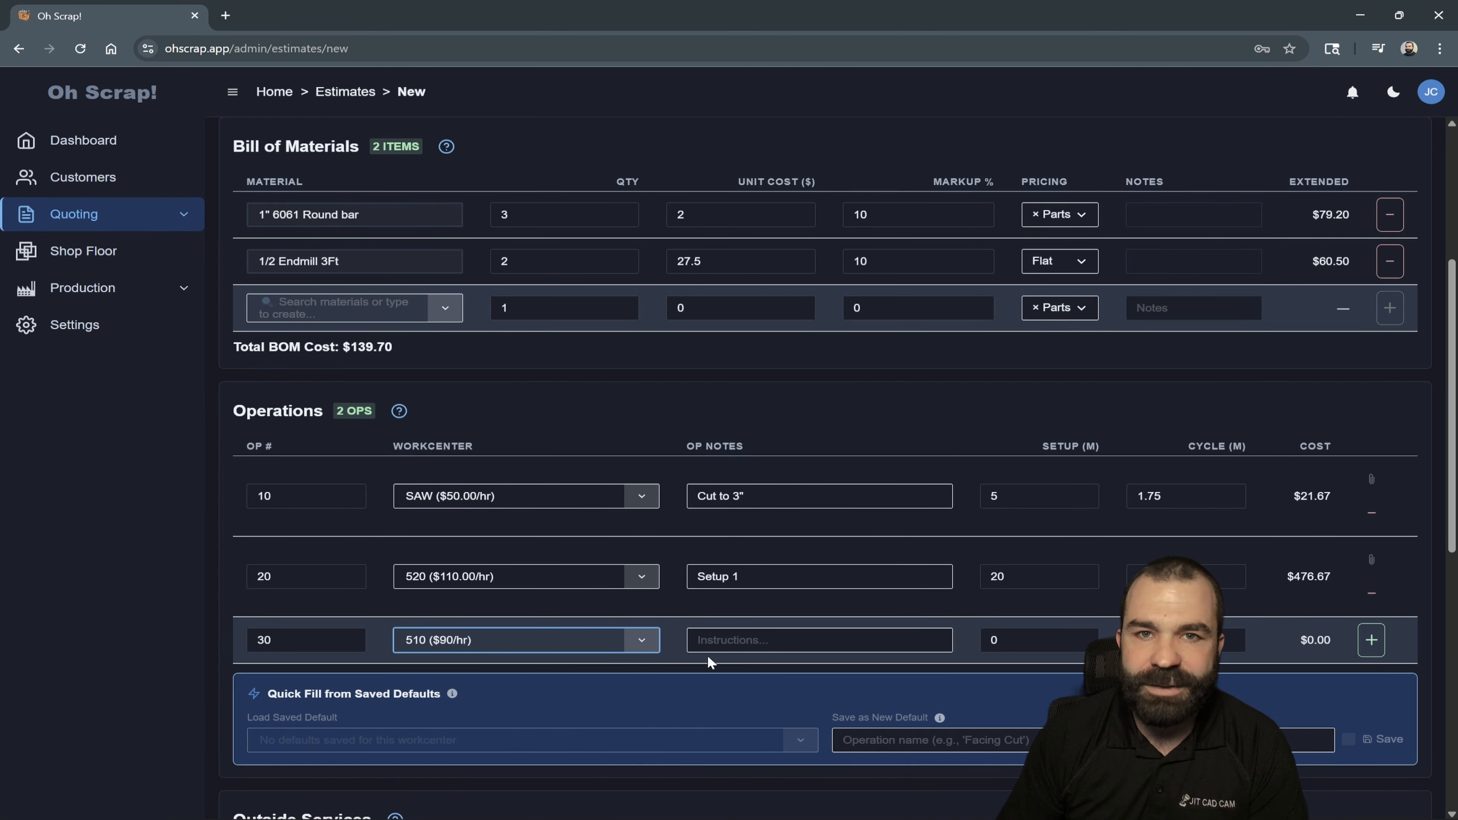
key(Tab)
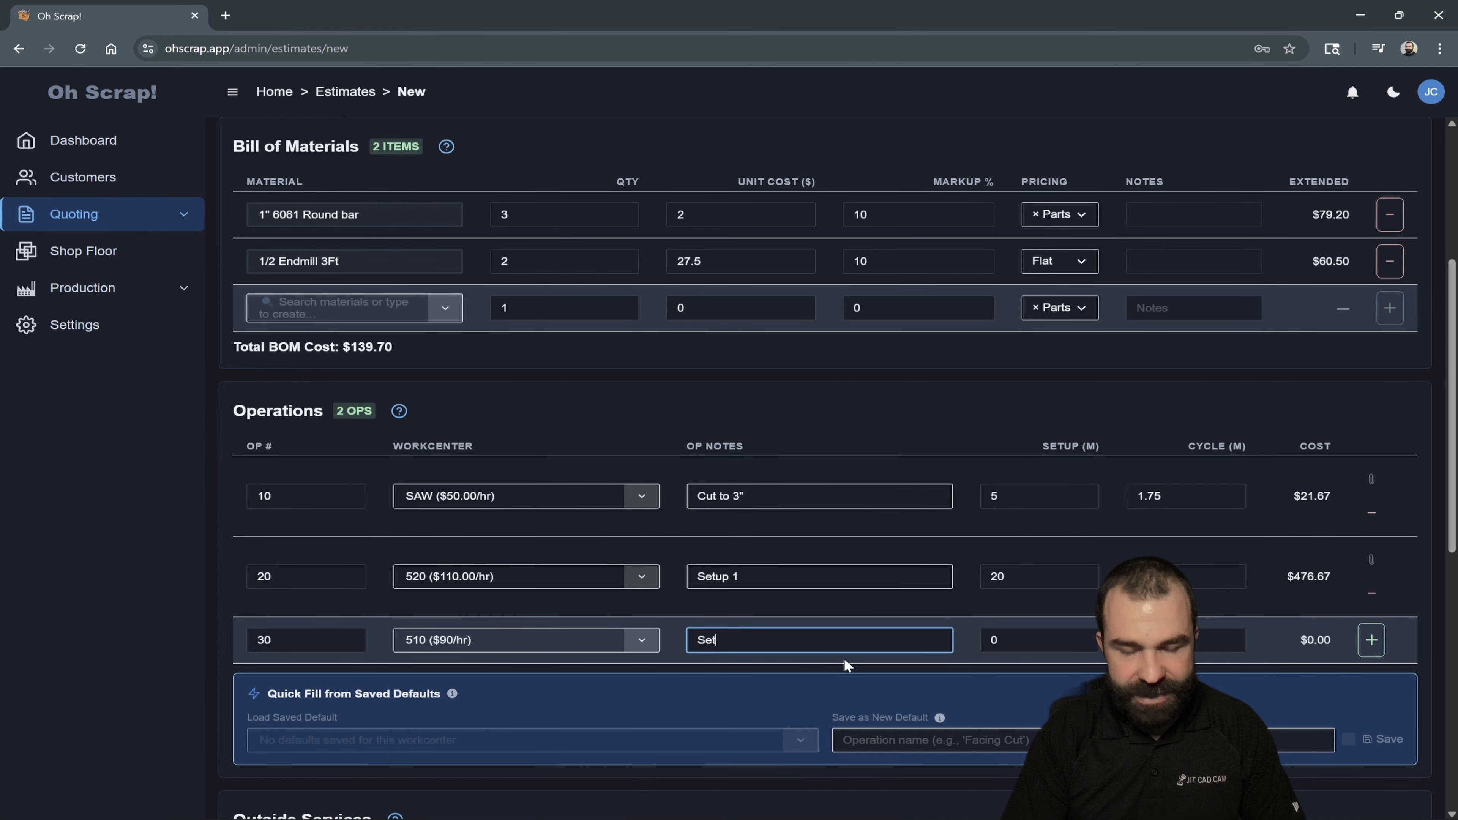
key(Tab)
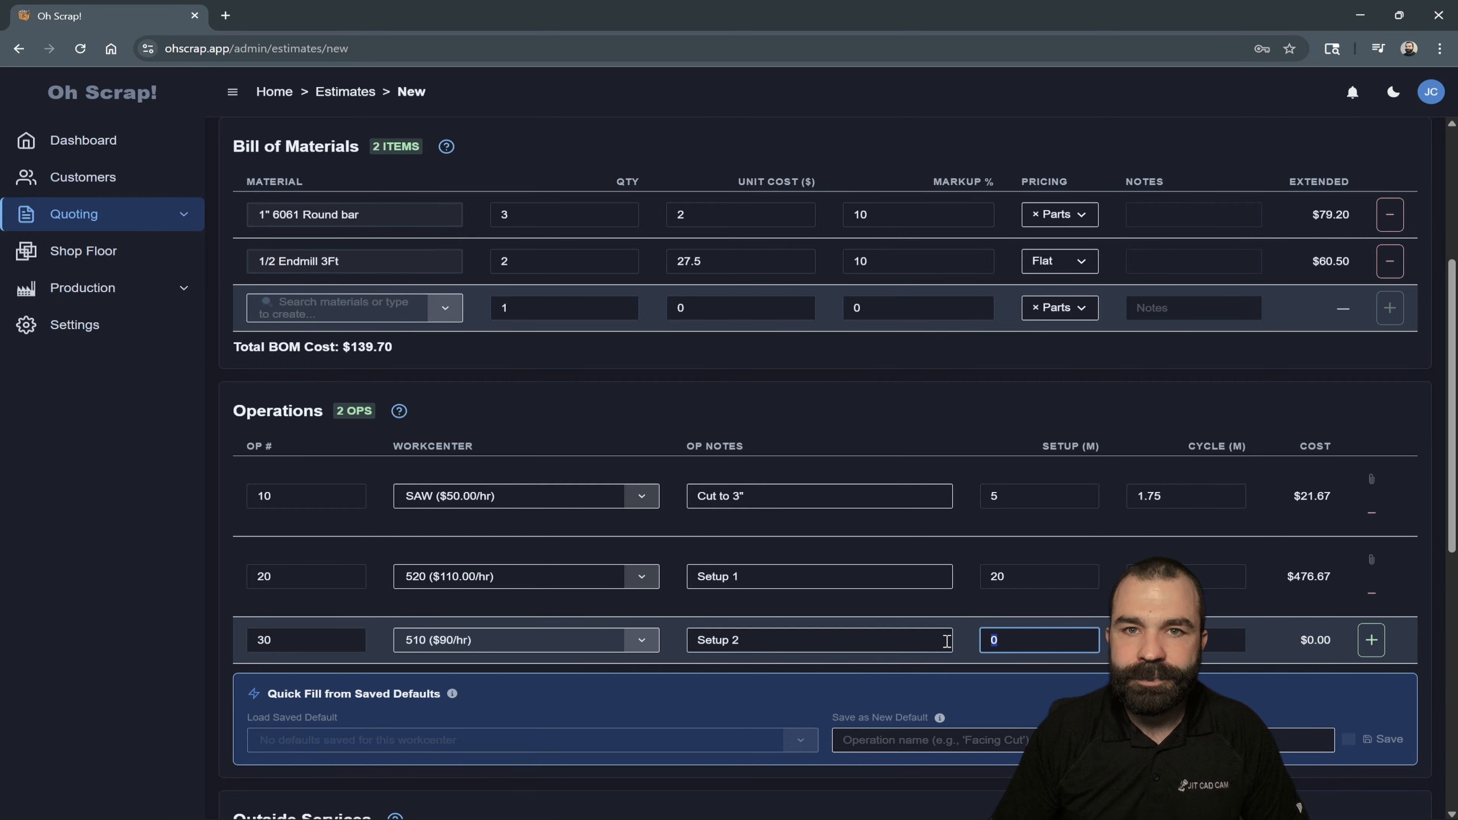
key(Tab)
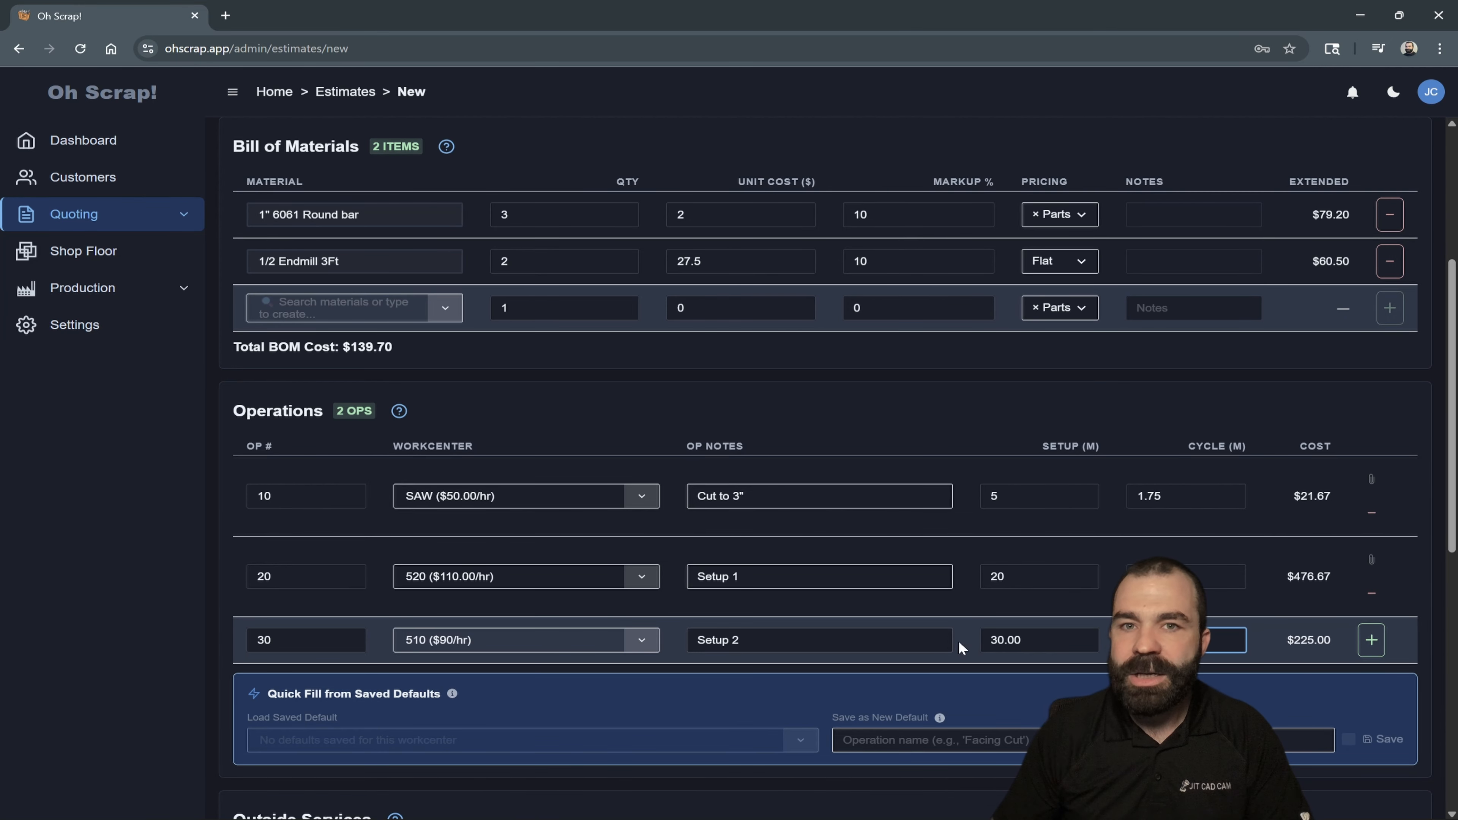
click(1372, 640)
- Add the Black Oxide outside service from the vendor catalog to the estimate with × Parts pricing
scroll(1087, 504, down, 3)
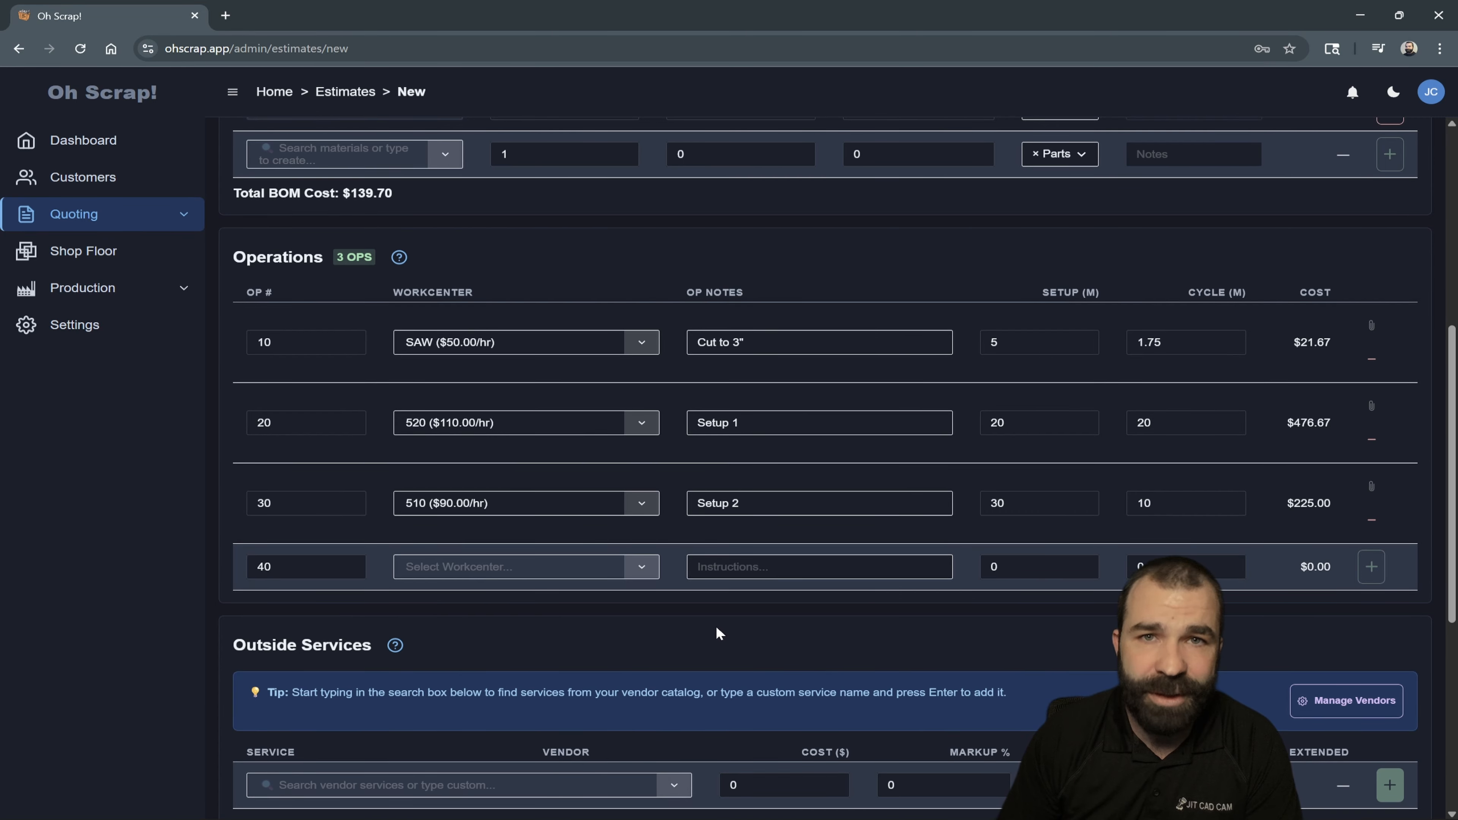
scroll(717, 632, down, 2)
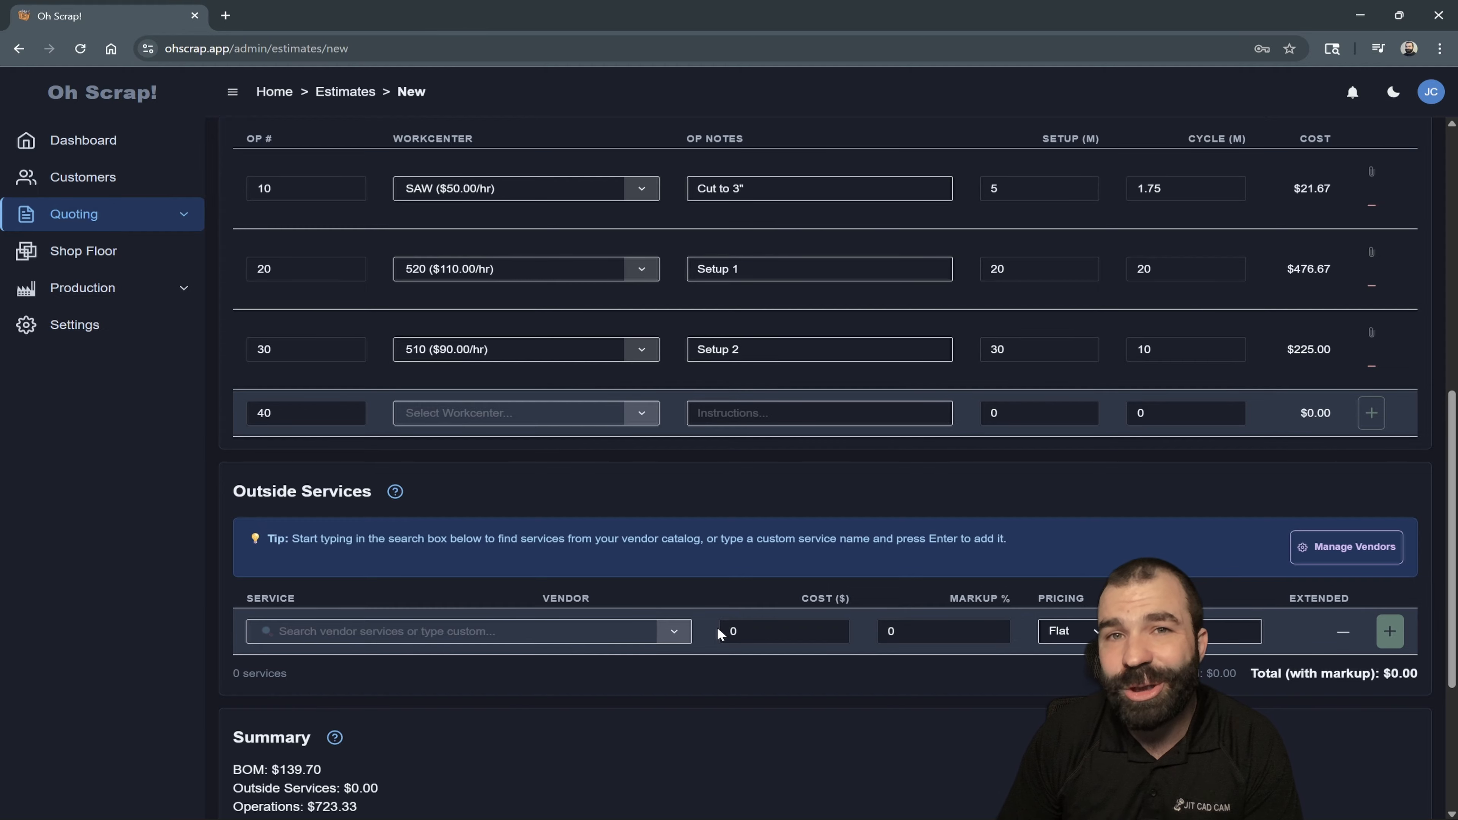
scroll(716, 626, down, 3)
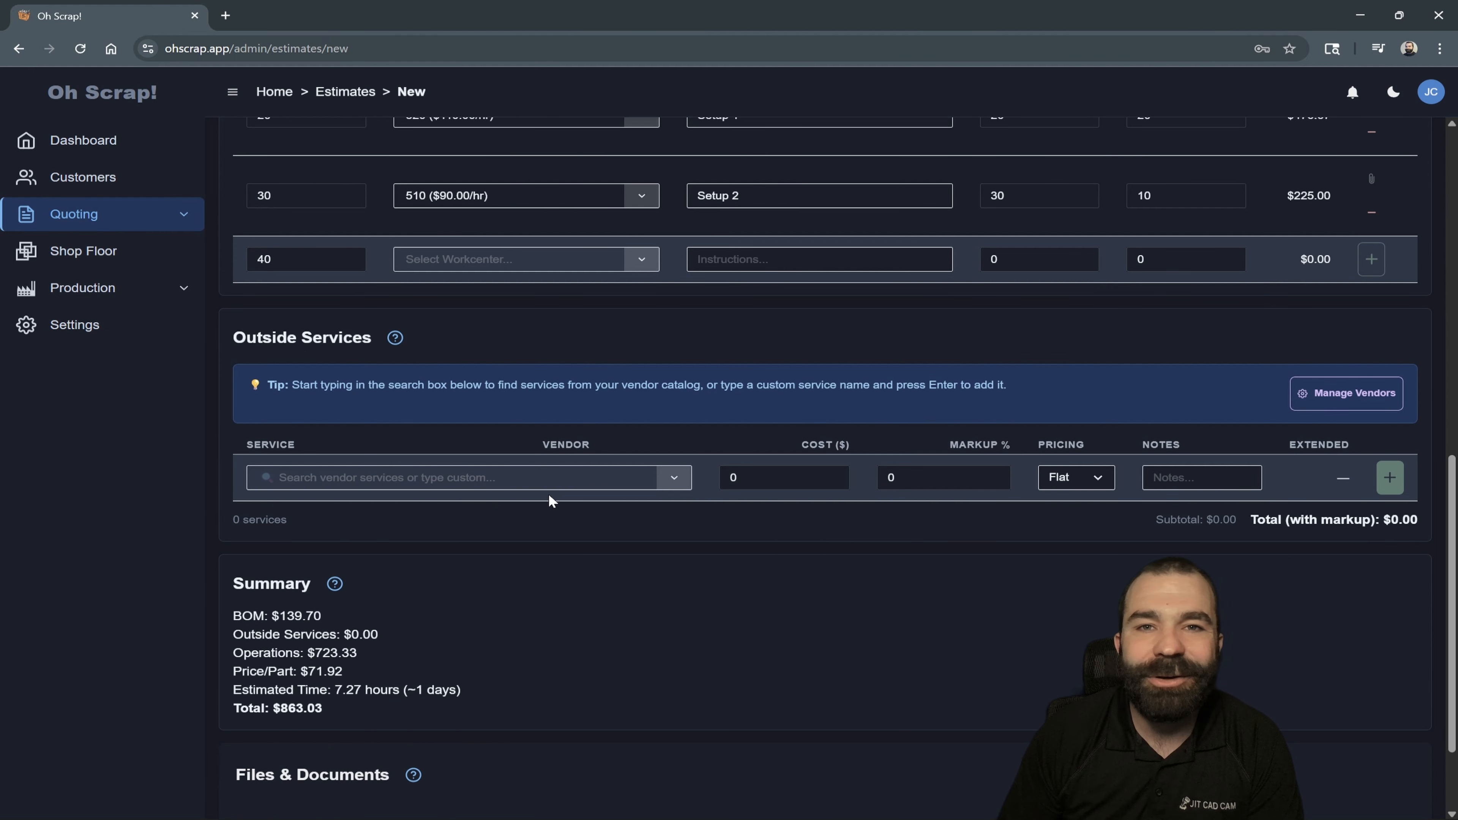
click(533, 486)
click(368, 546)
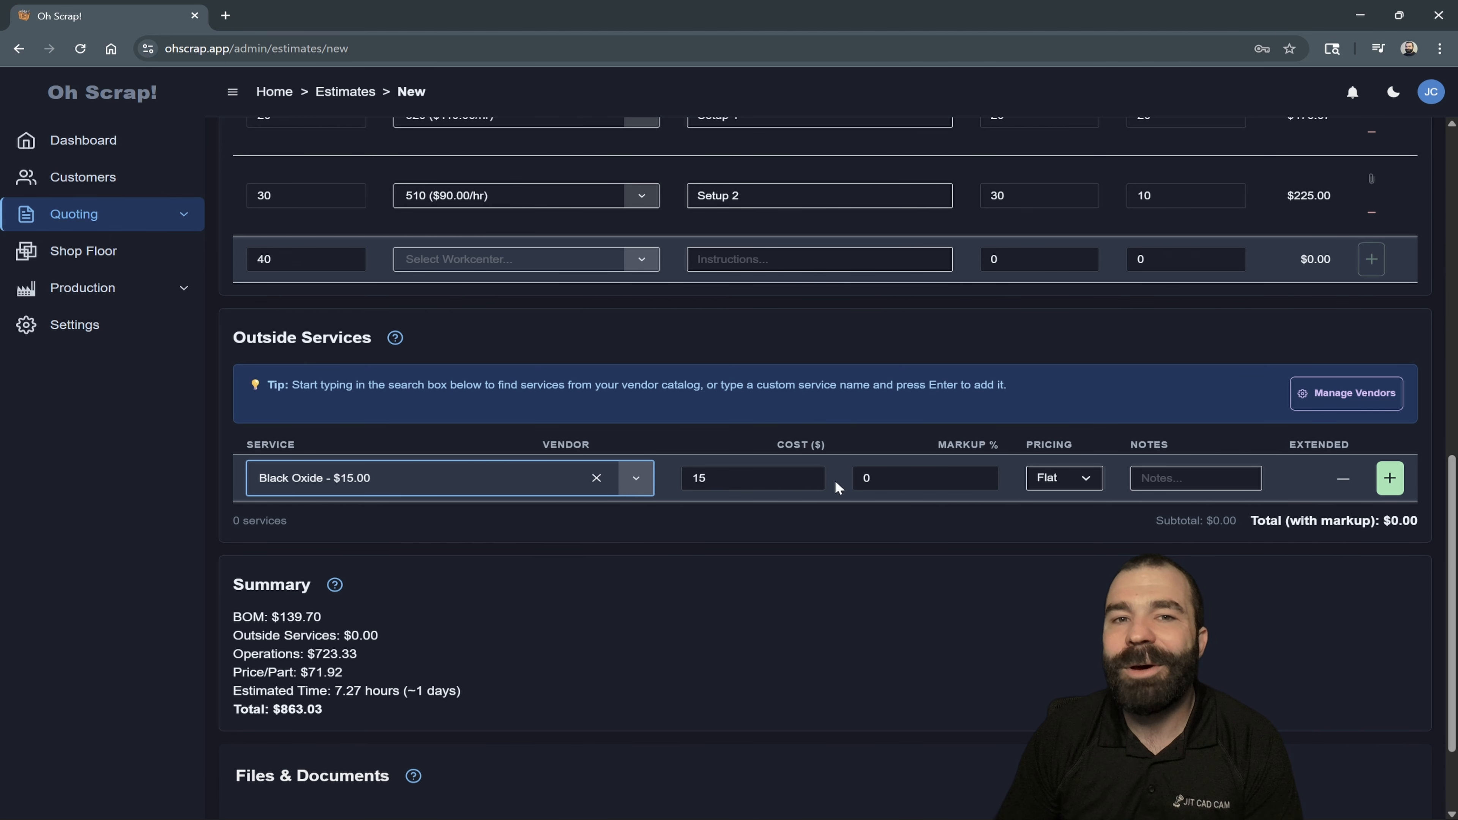
click(1056, 477)
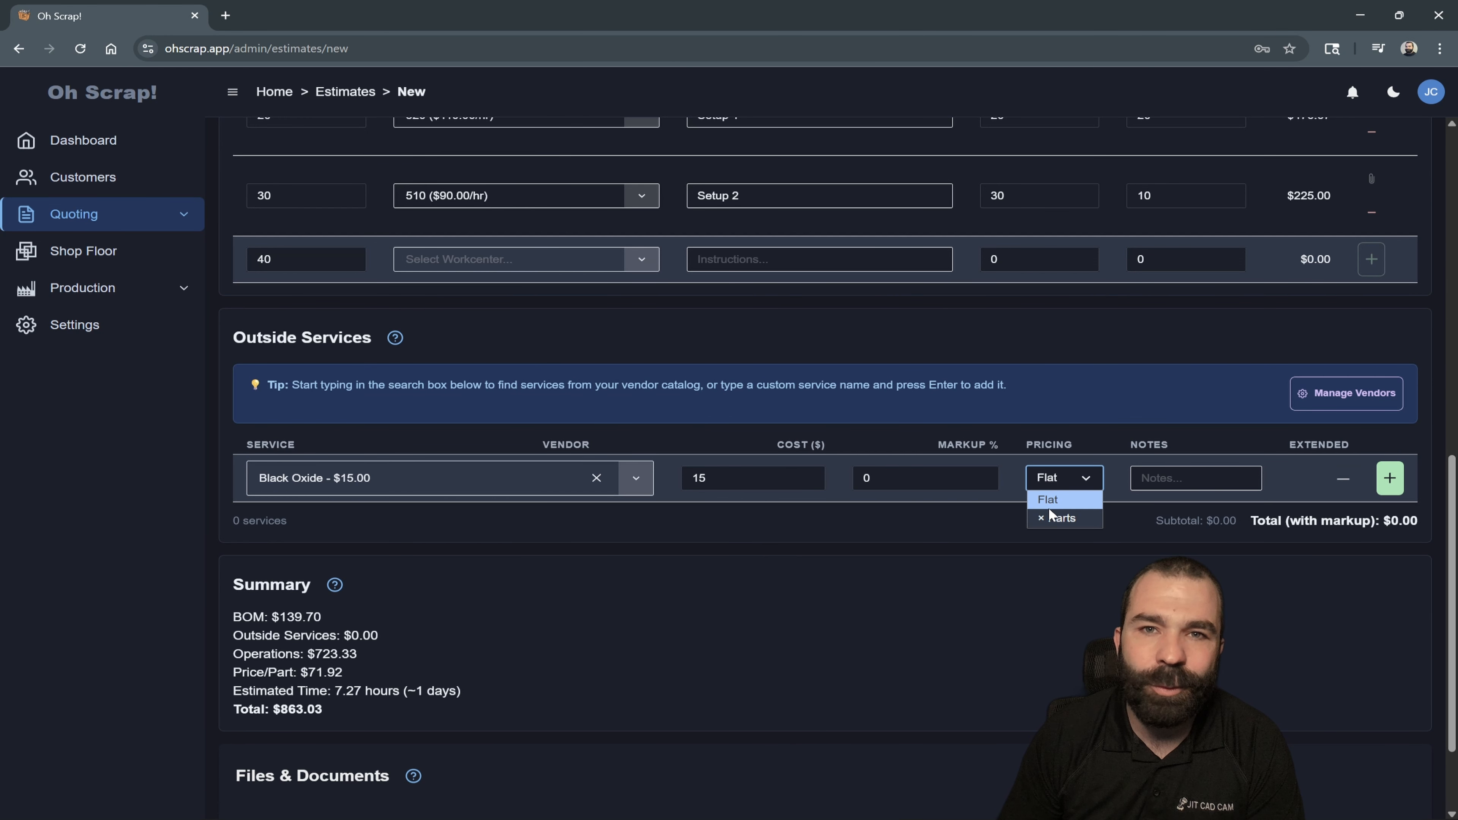
click(1057, 519)
click(1390, 478)
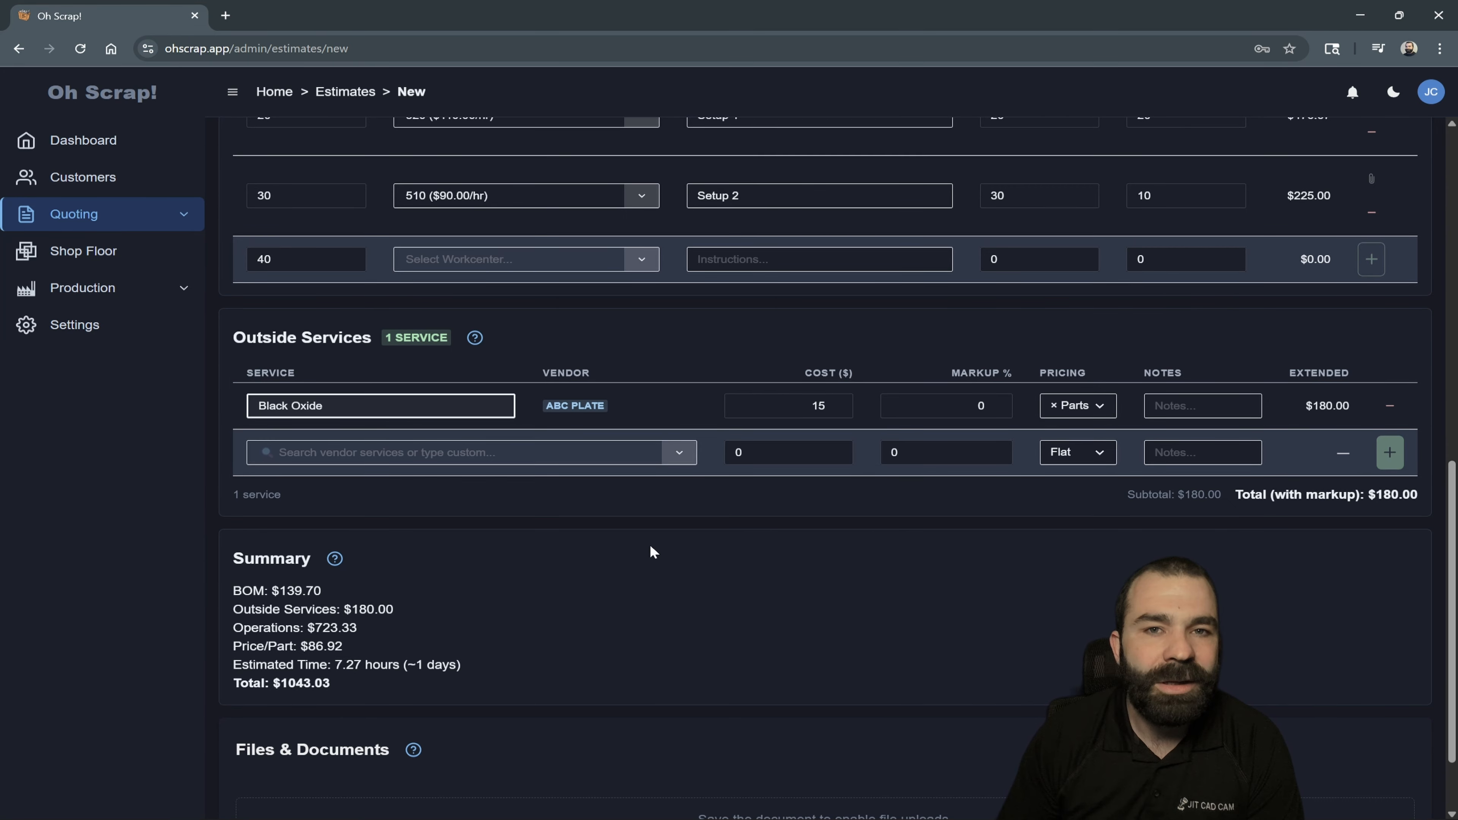
- Review the estimate's operations, outside services, cost summary, bill of materials and header information
scroll(649, 545, down, 2)
scroll(863, 546, up, 7)
scroll(868, 542, down, 4)
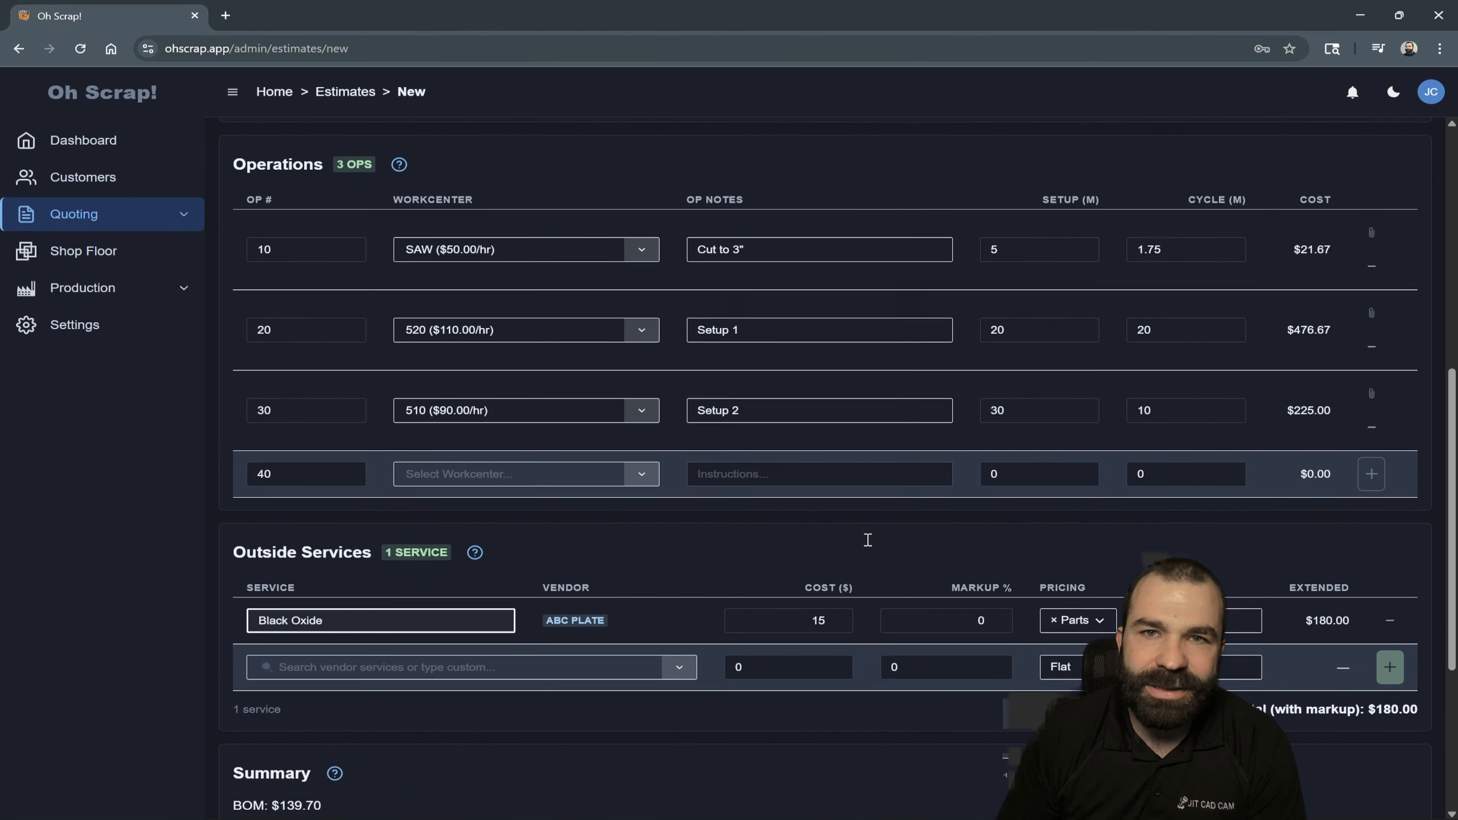
scroll(872, 546, up, 3)
scroll(873, 546, down, 5)
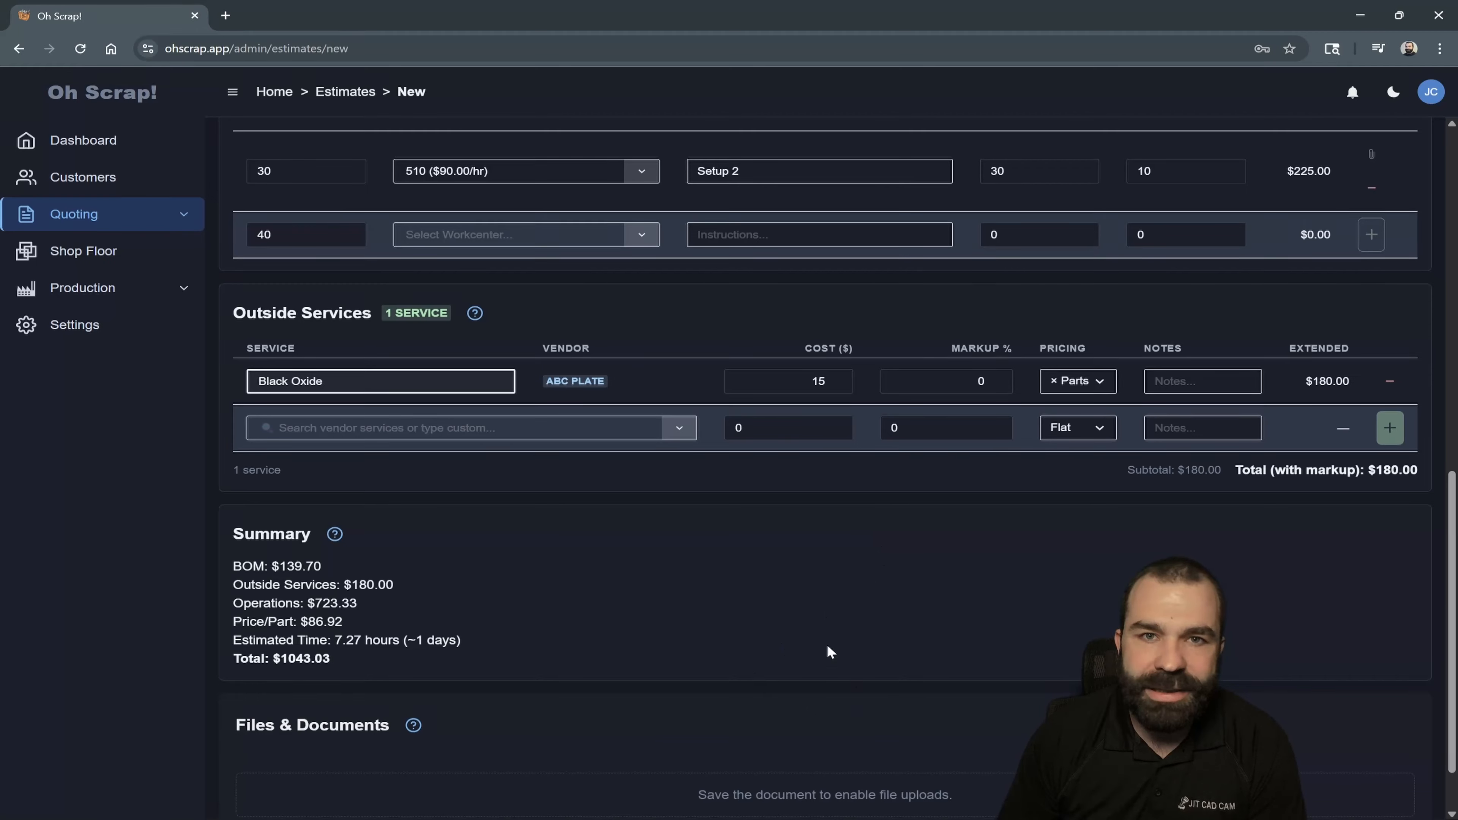
scroll(655, 678, down, 2)
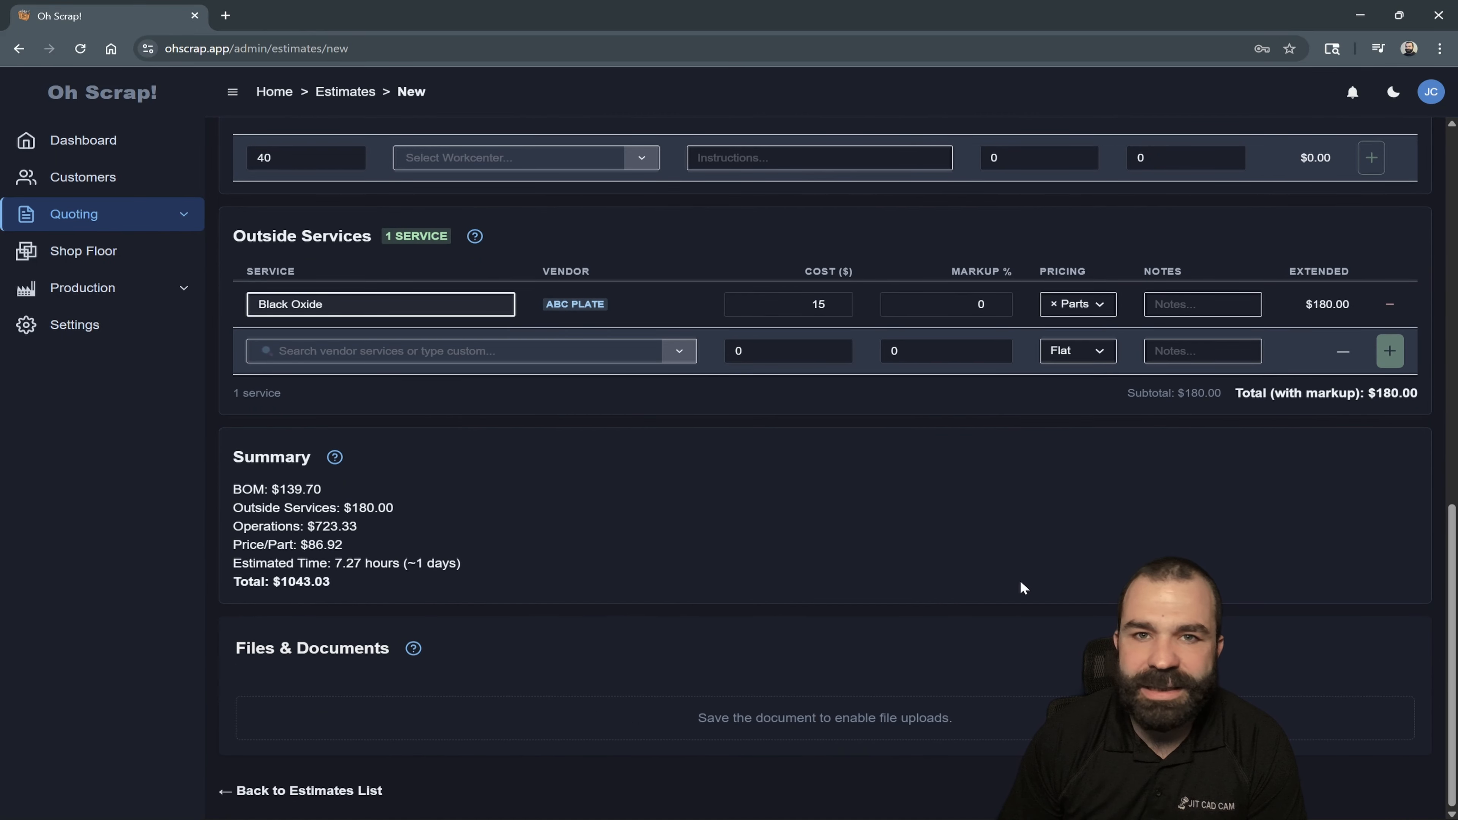
scroll(1051, 566, up, 4)
scroll(1152, 515, up, 9)
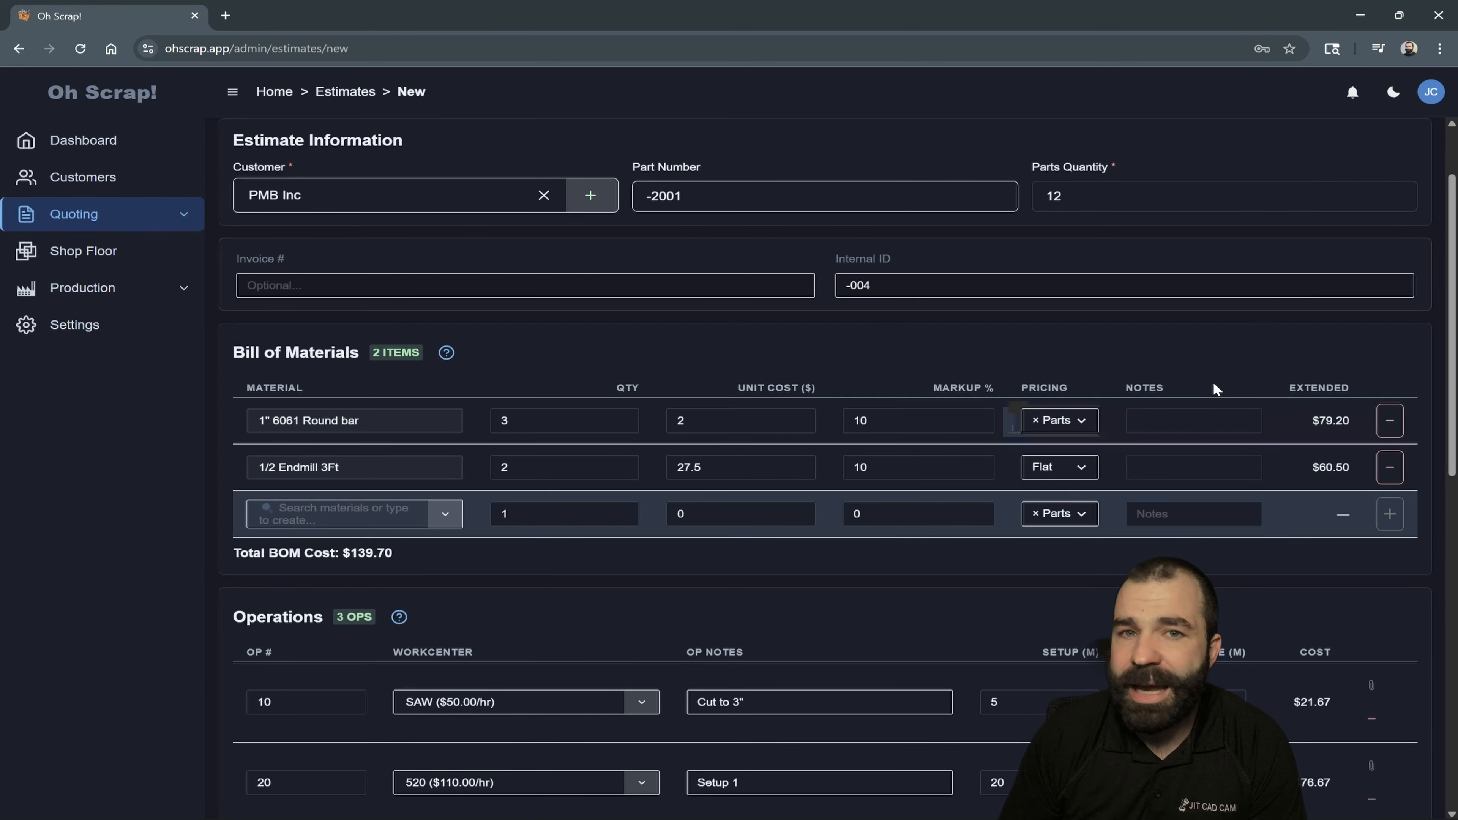
scroll(1262, 358, up, 2)
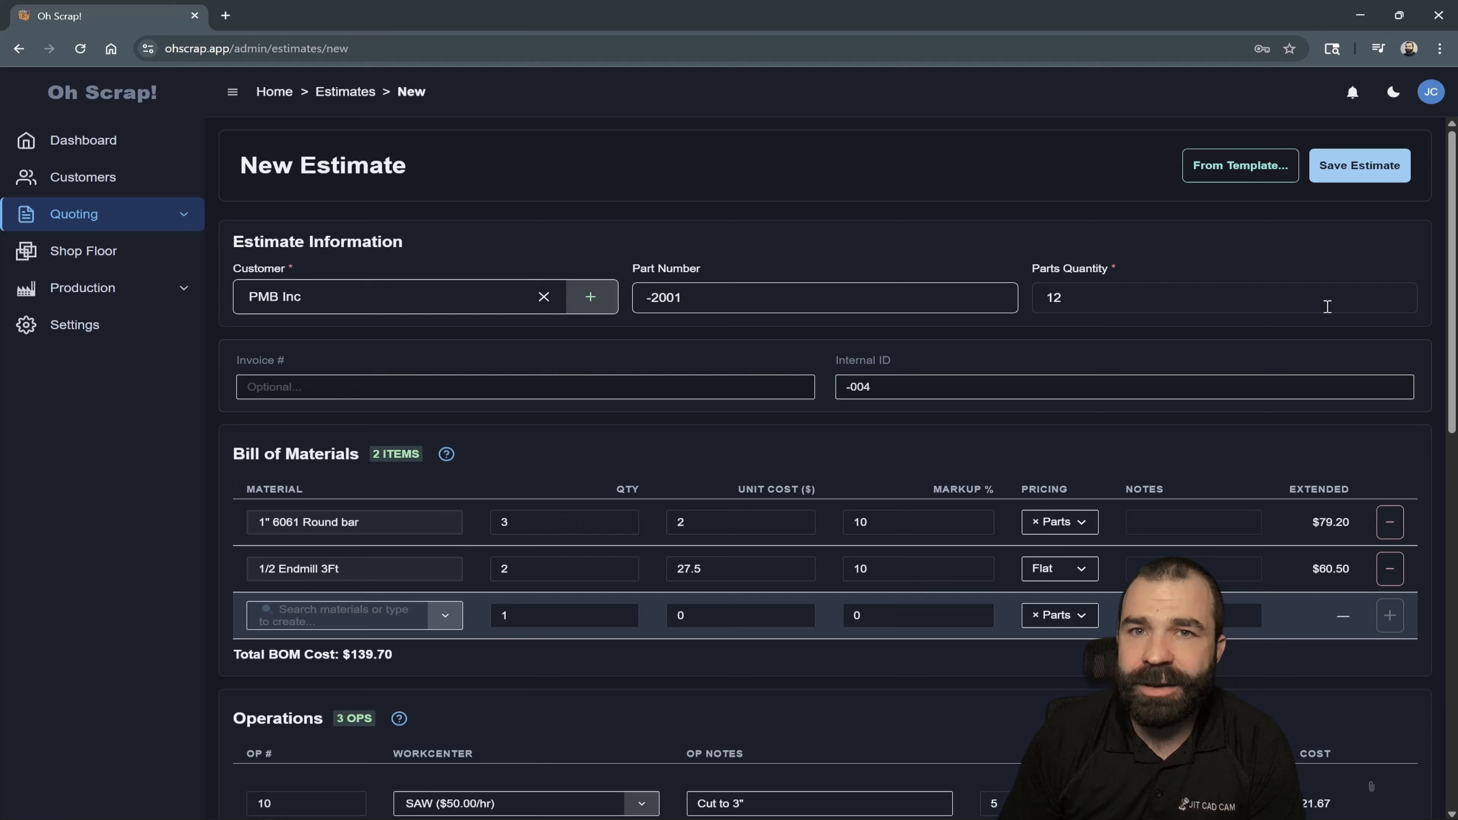
- Save the new estimate and attach Gemini_Generated_Image_gyt7tlgyt7tlgyt7.png to operation 10
click(1351, 172)
scroll(1322, 246, down, 4)
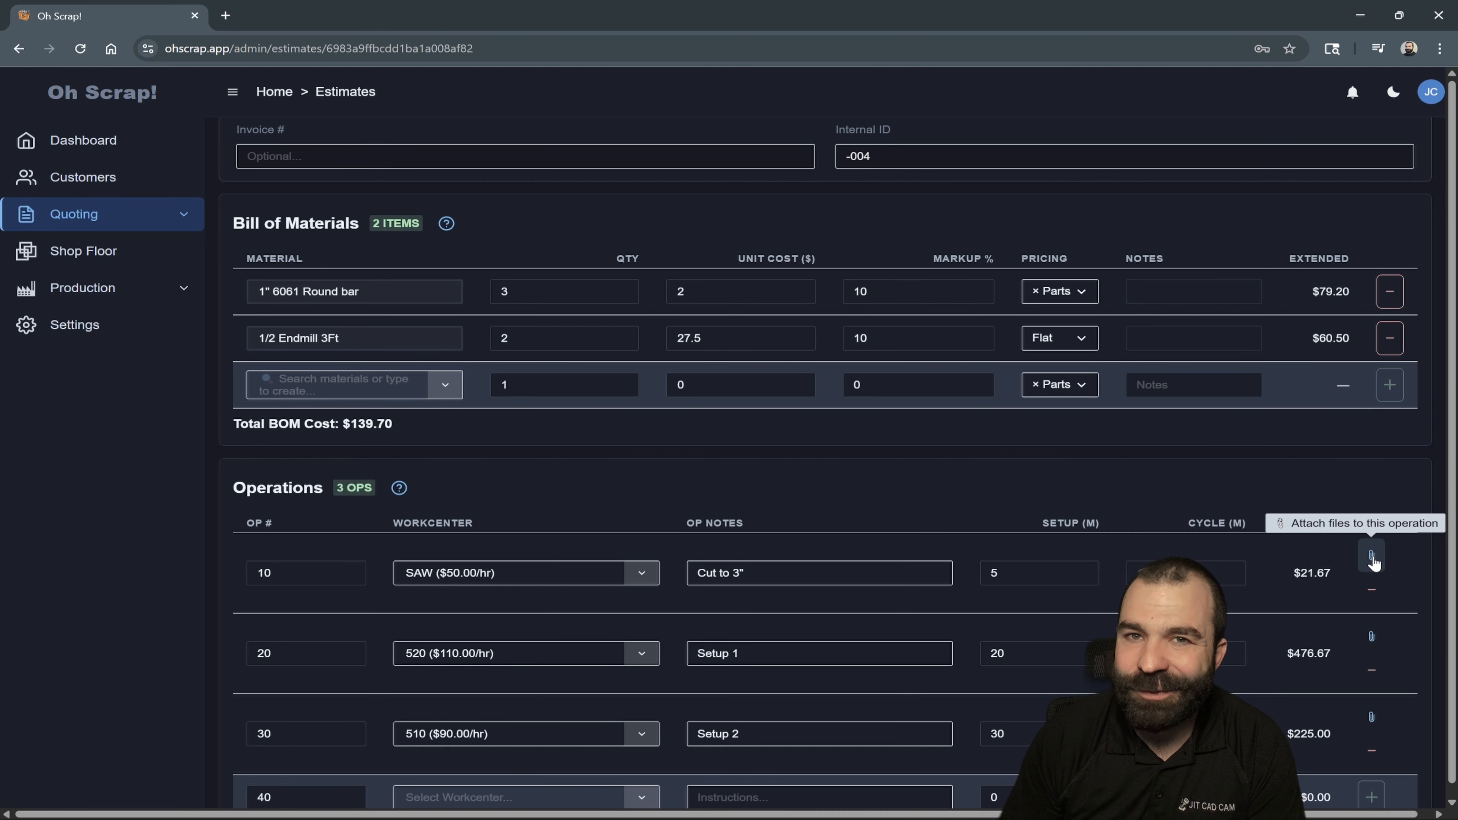
click(1373, 557)
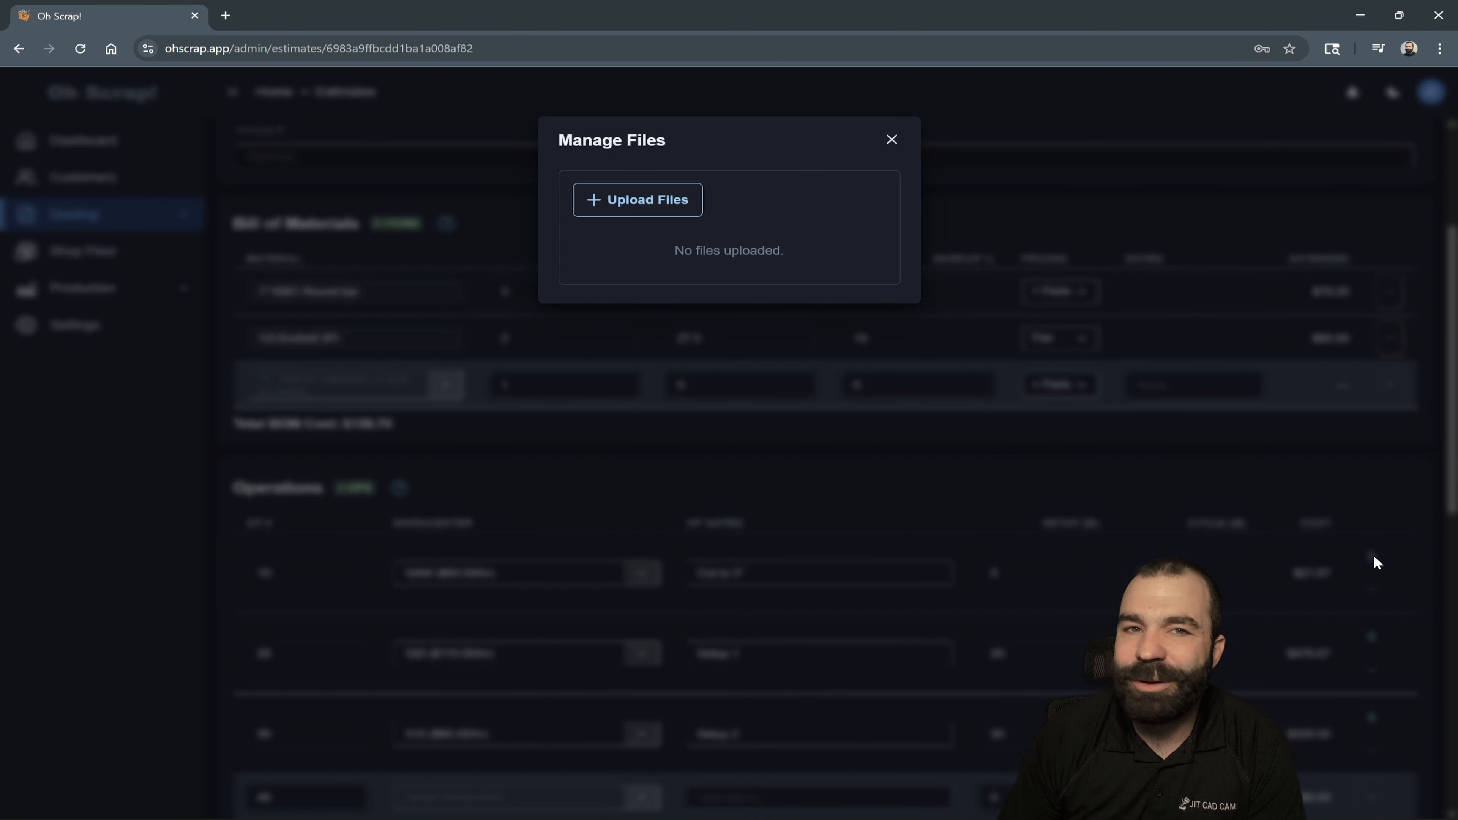
click(659, 200)
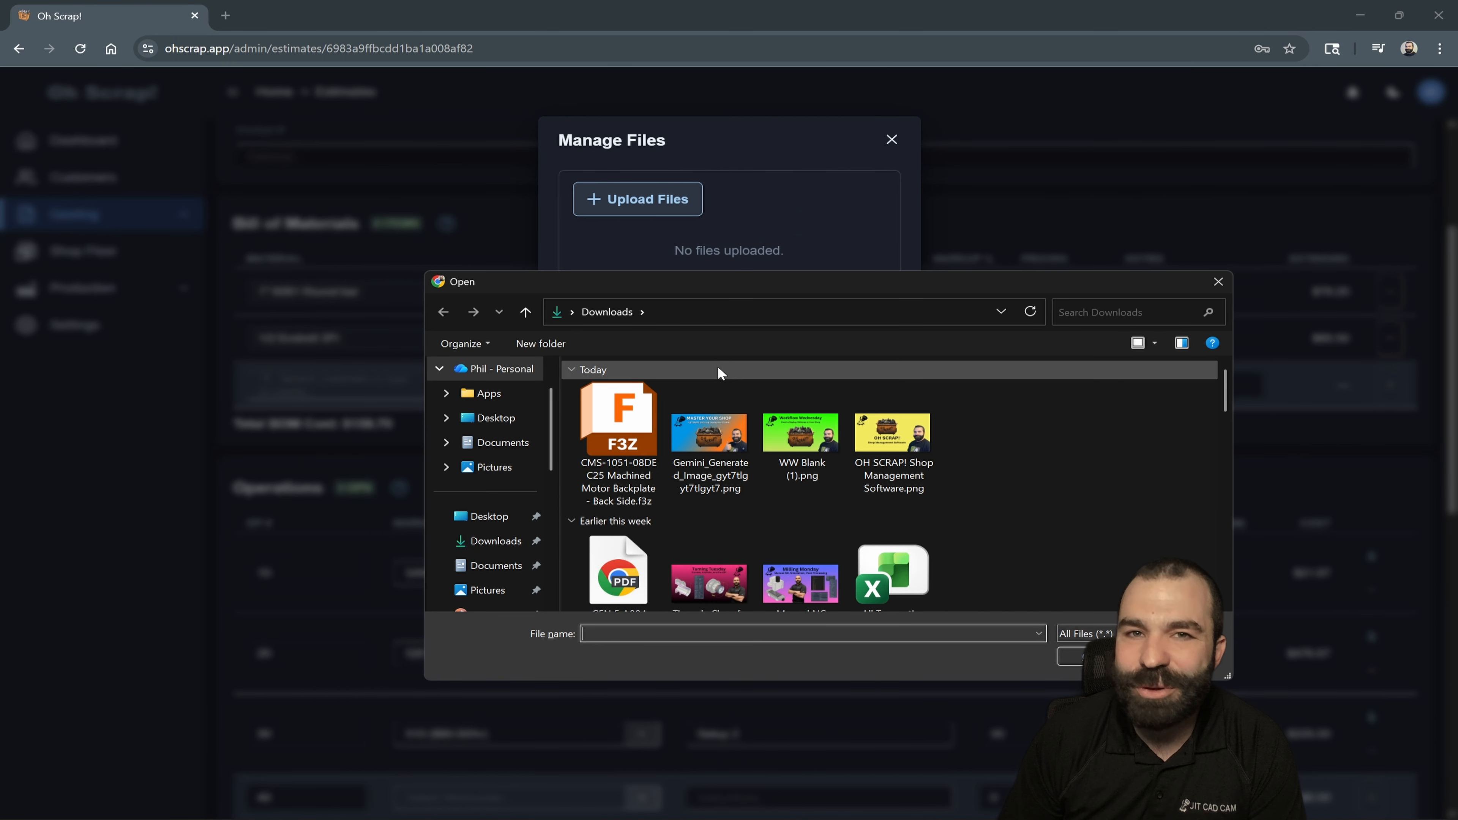
click(725, 401)
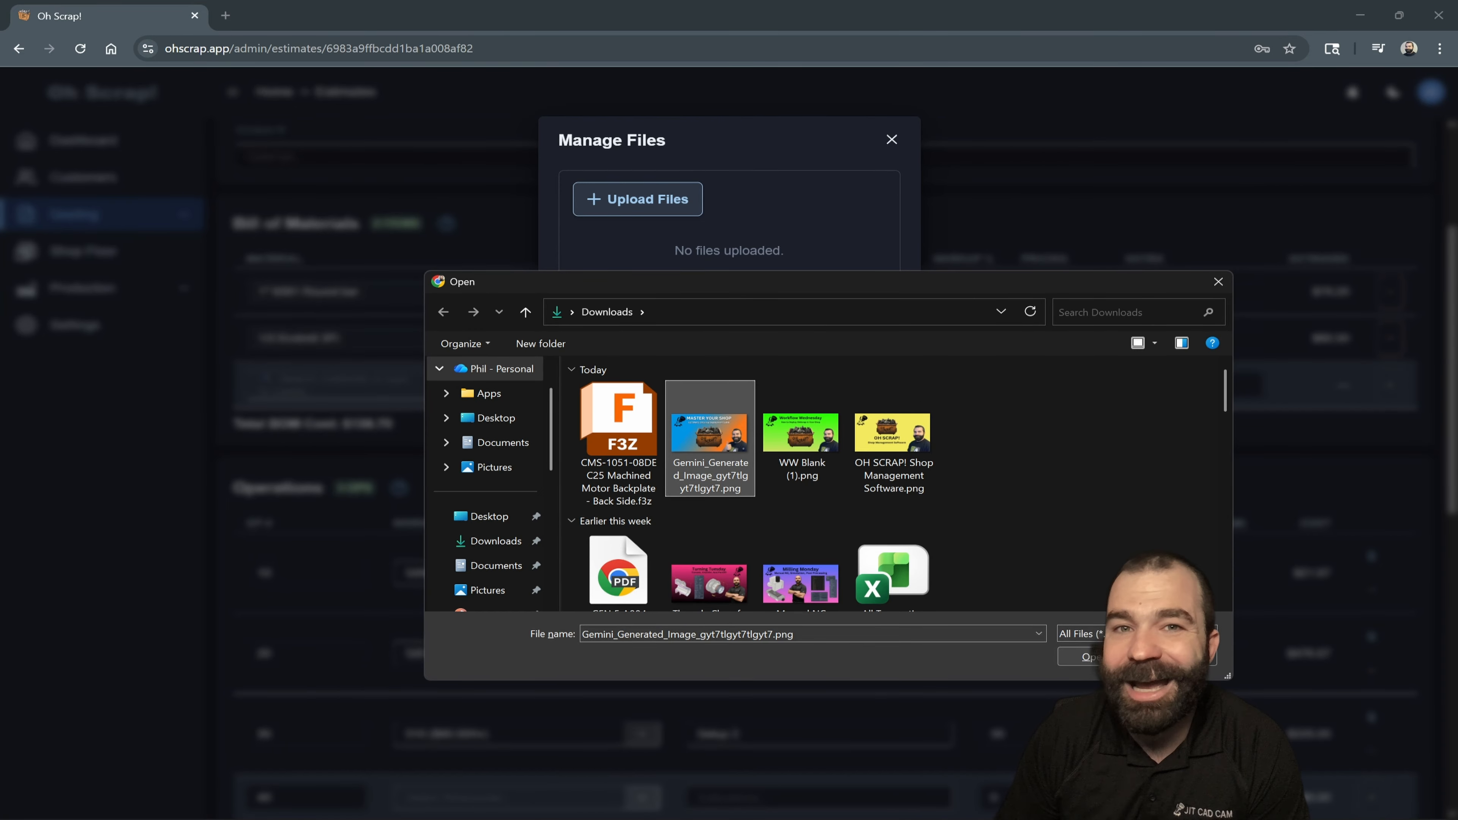
click(1079, 657)
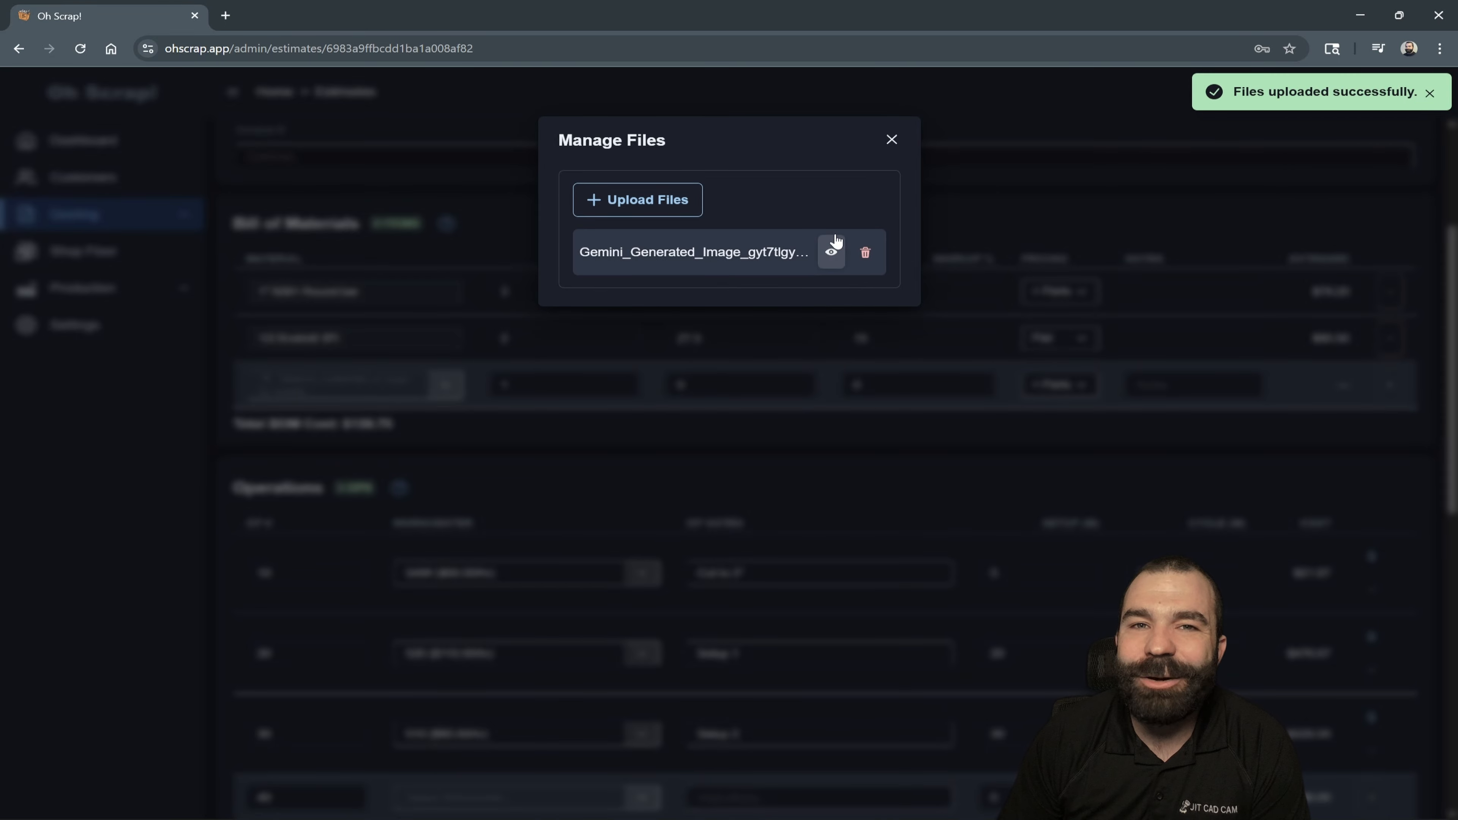
click(892, 141)
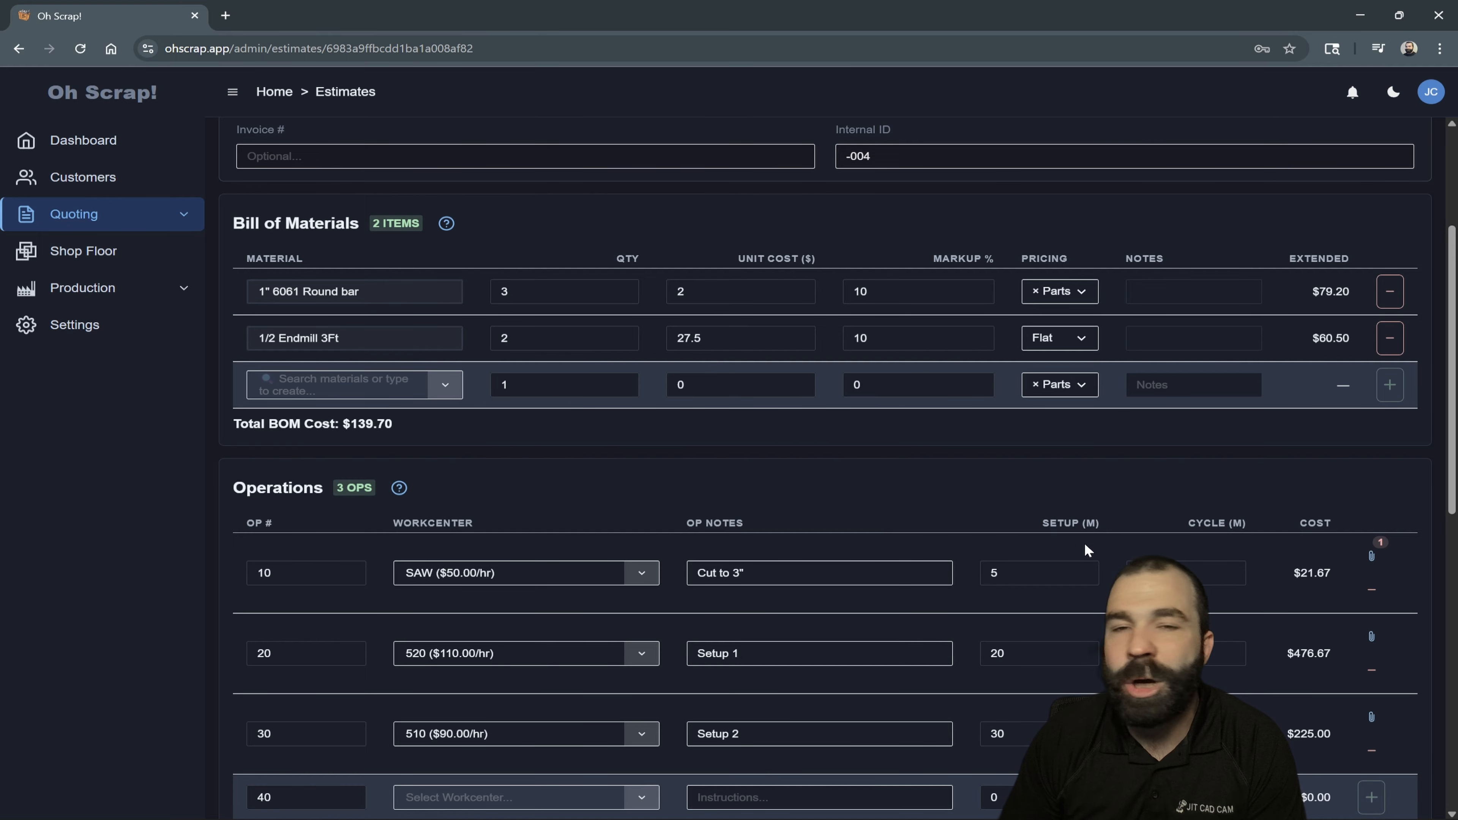
- Check over the bill of materials and operations, and update the saved estimate with its changes
scroll(1085, 542, down, 1)
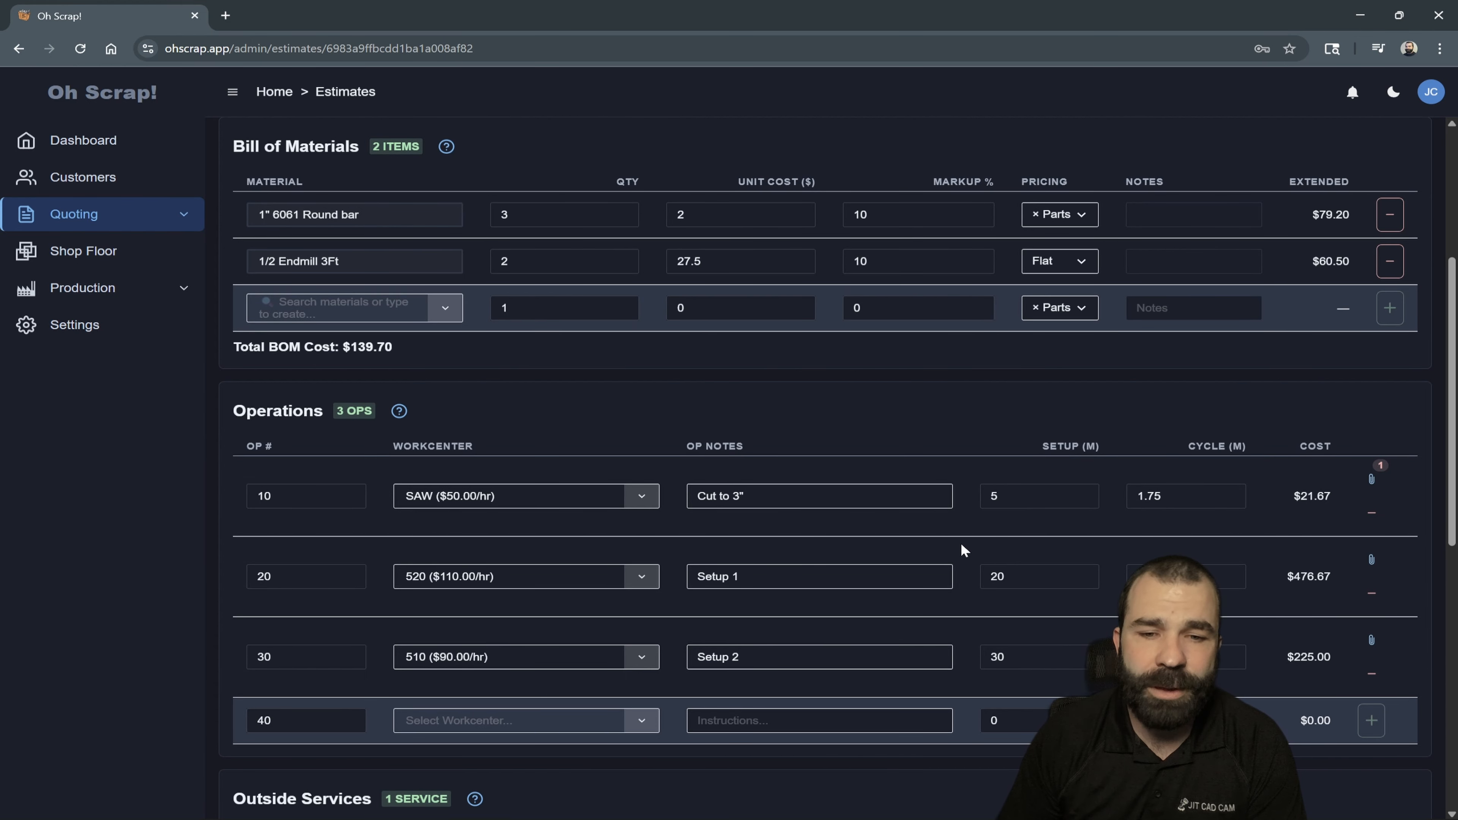
scroll(961, 542, up, 1)
scroll(1360, 260, up, 3)
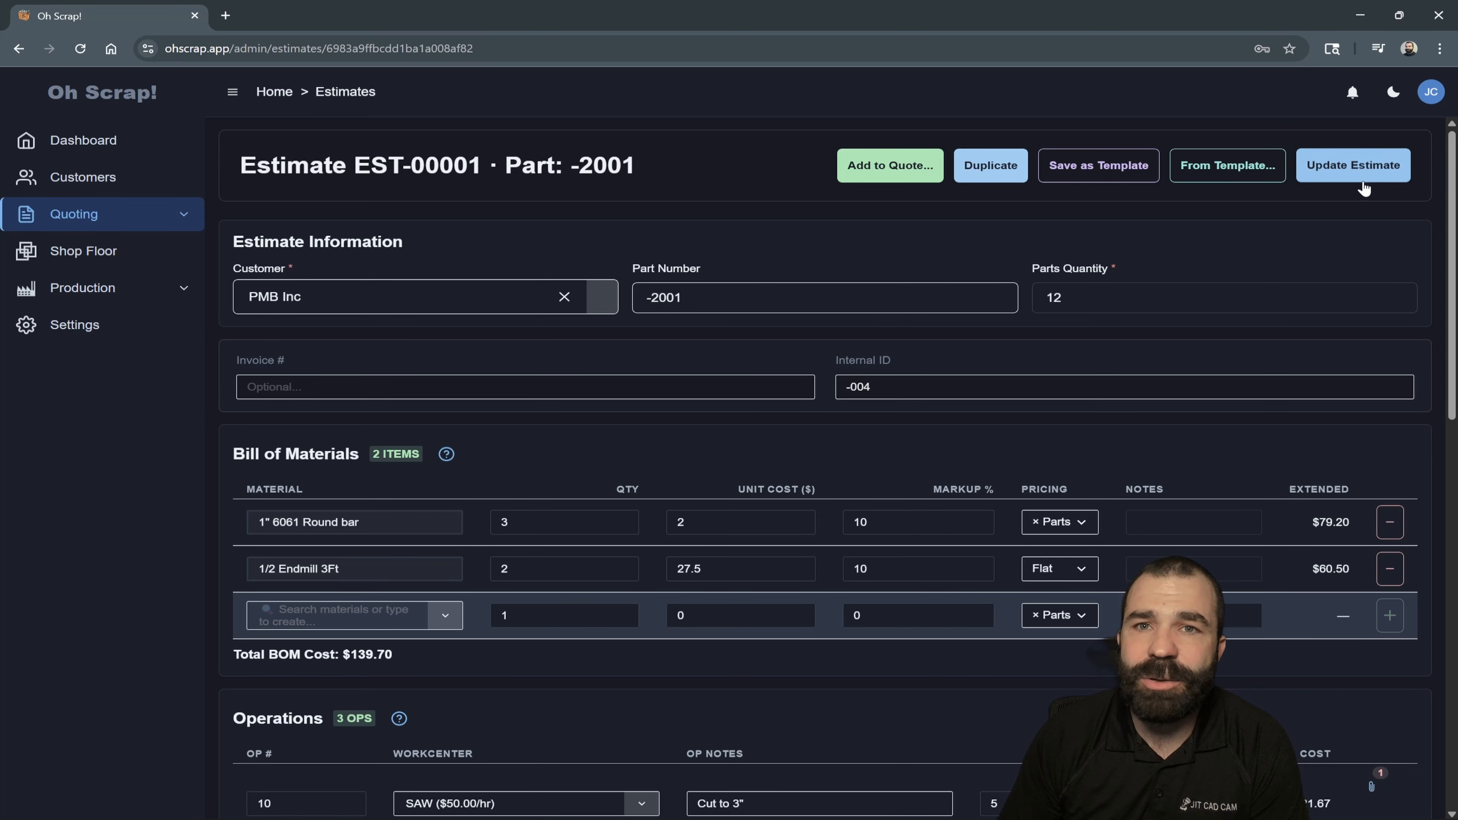
click(1356, 167)
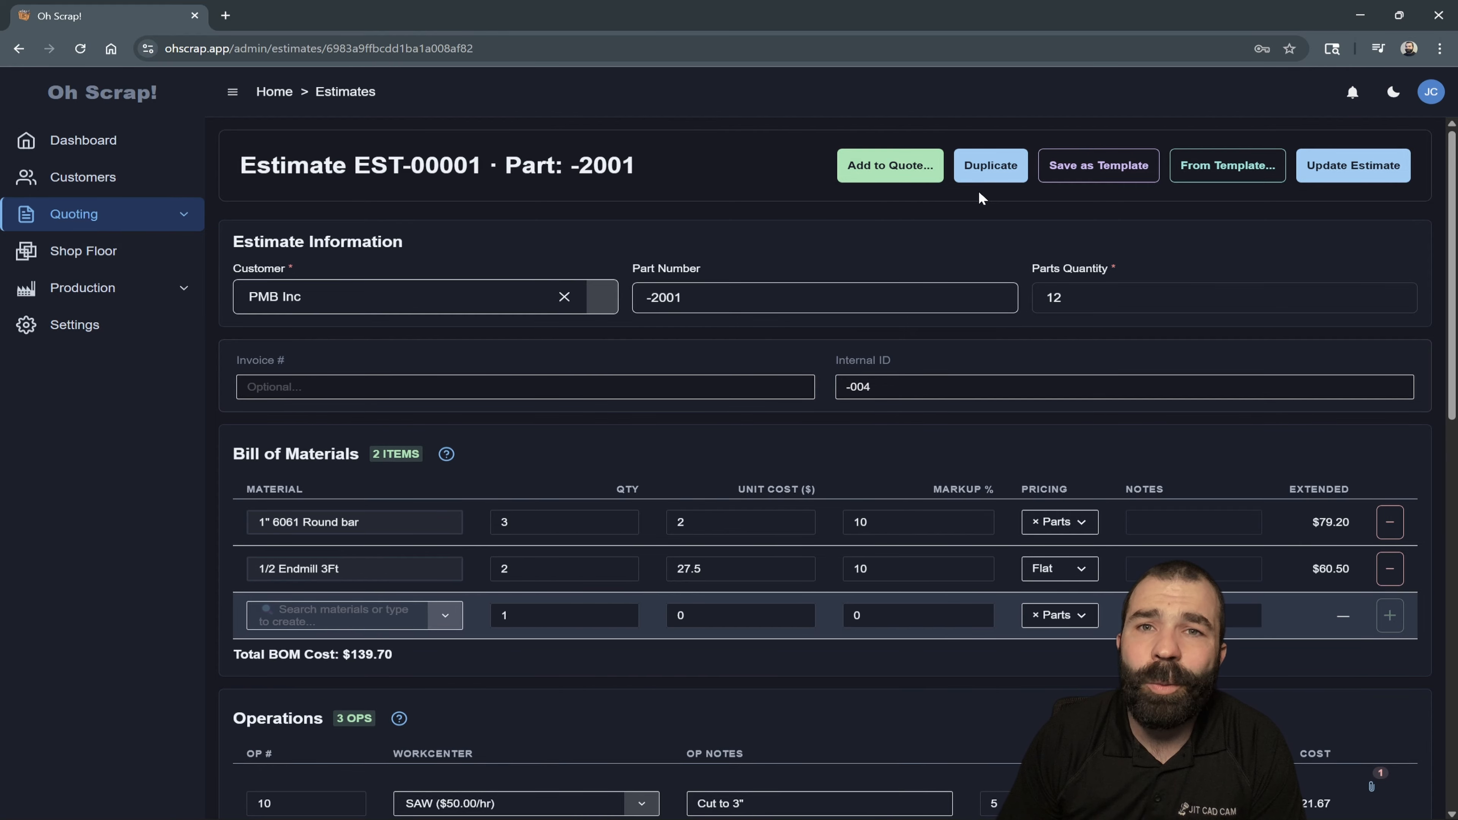
- Duplicate the estimate and set the copy's part number to -2002
click(988, 168)
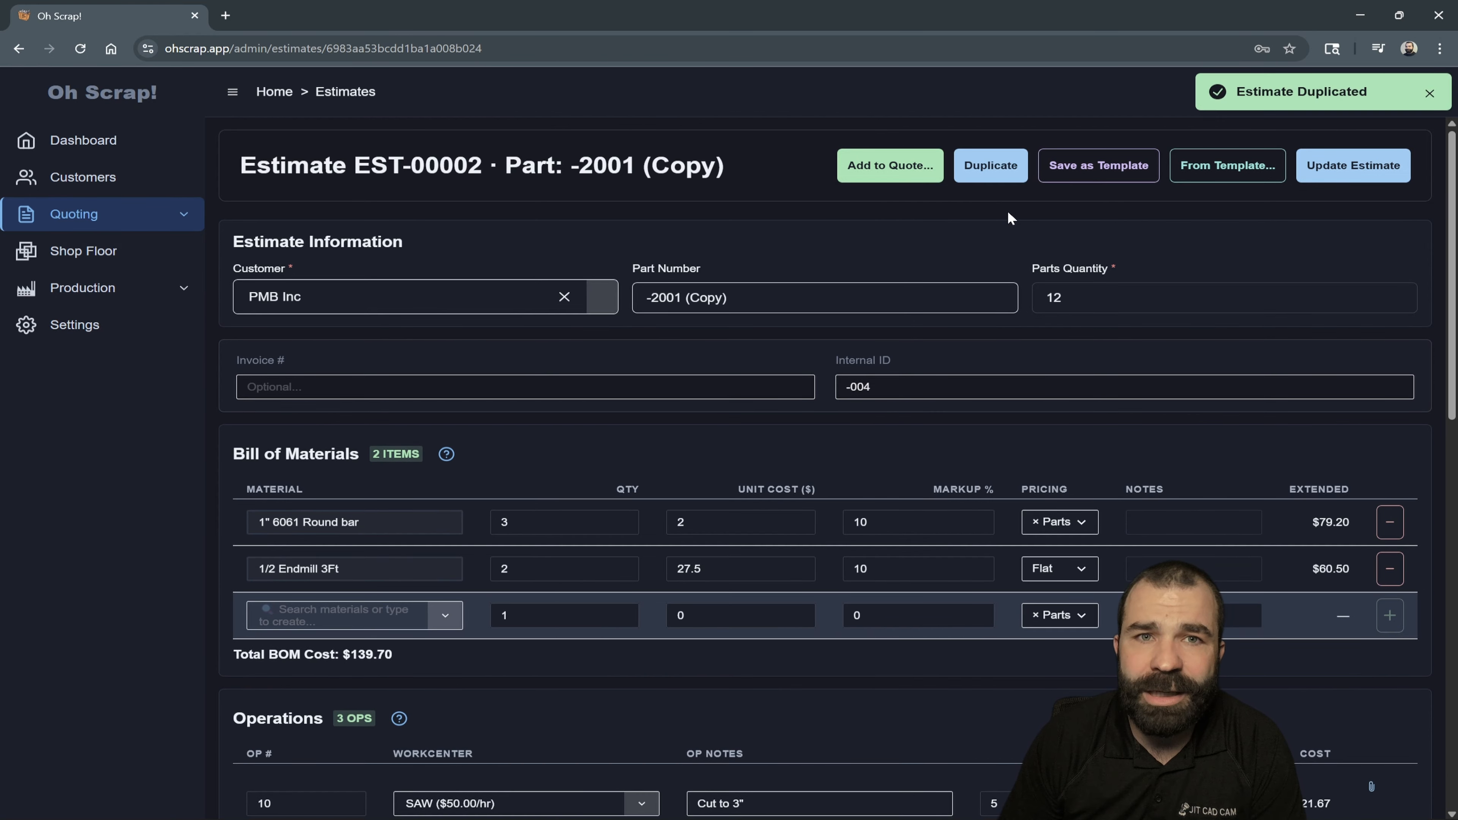
drag(745, 299, 661, 304)
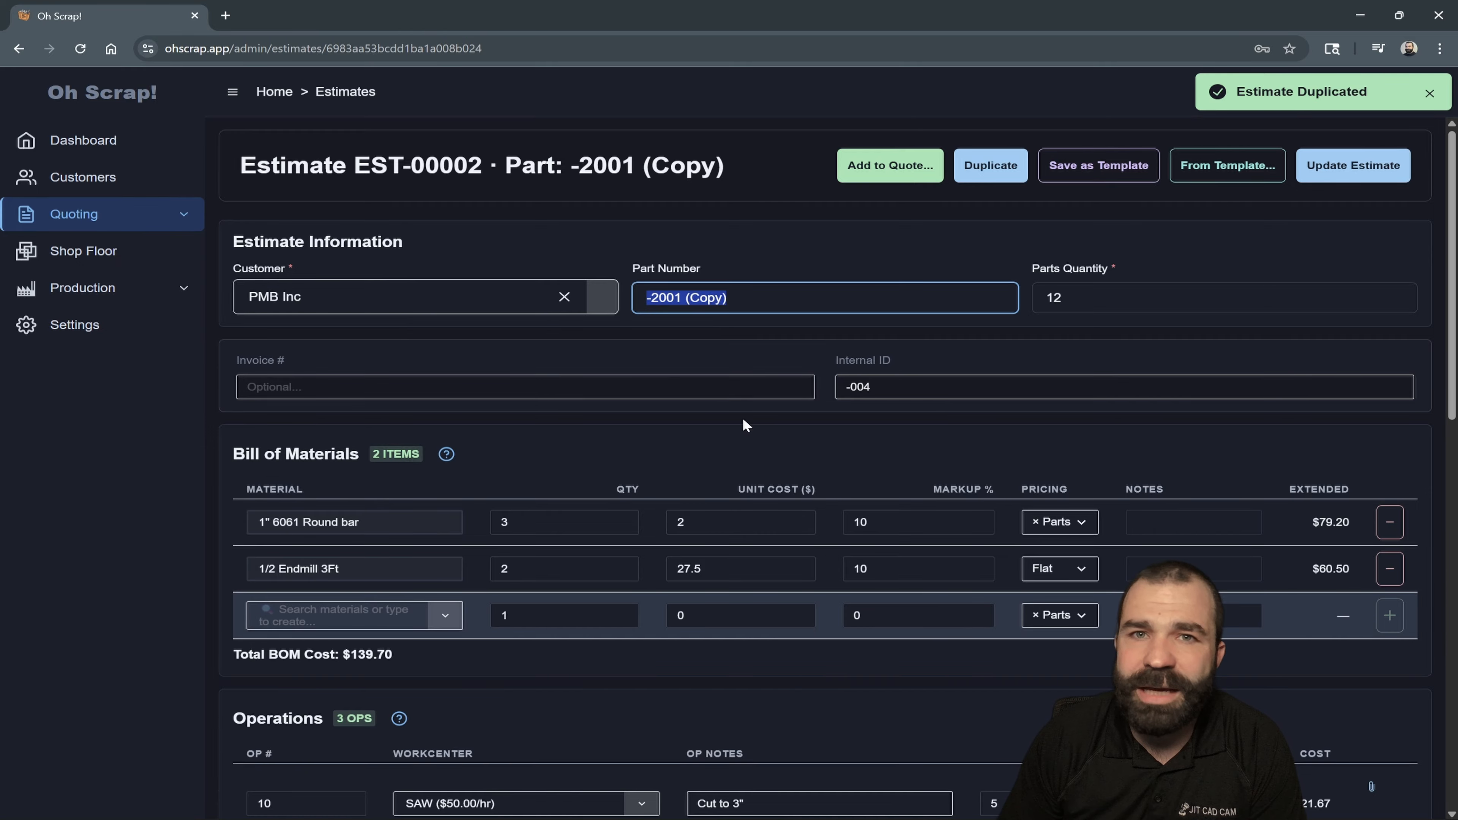
key(BackSpace)
text(2002)
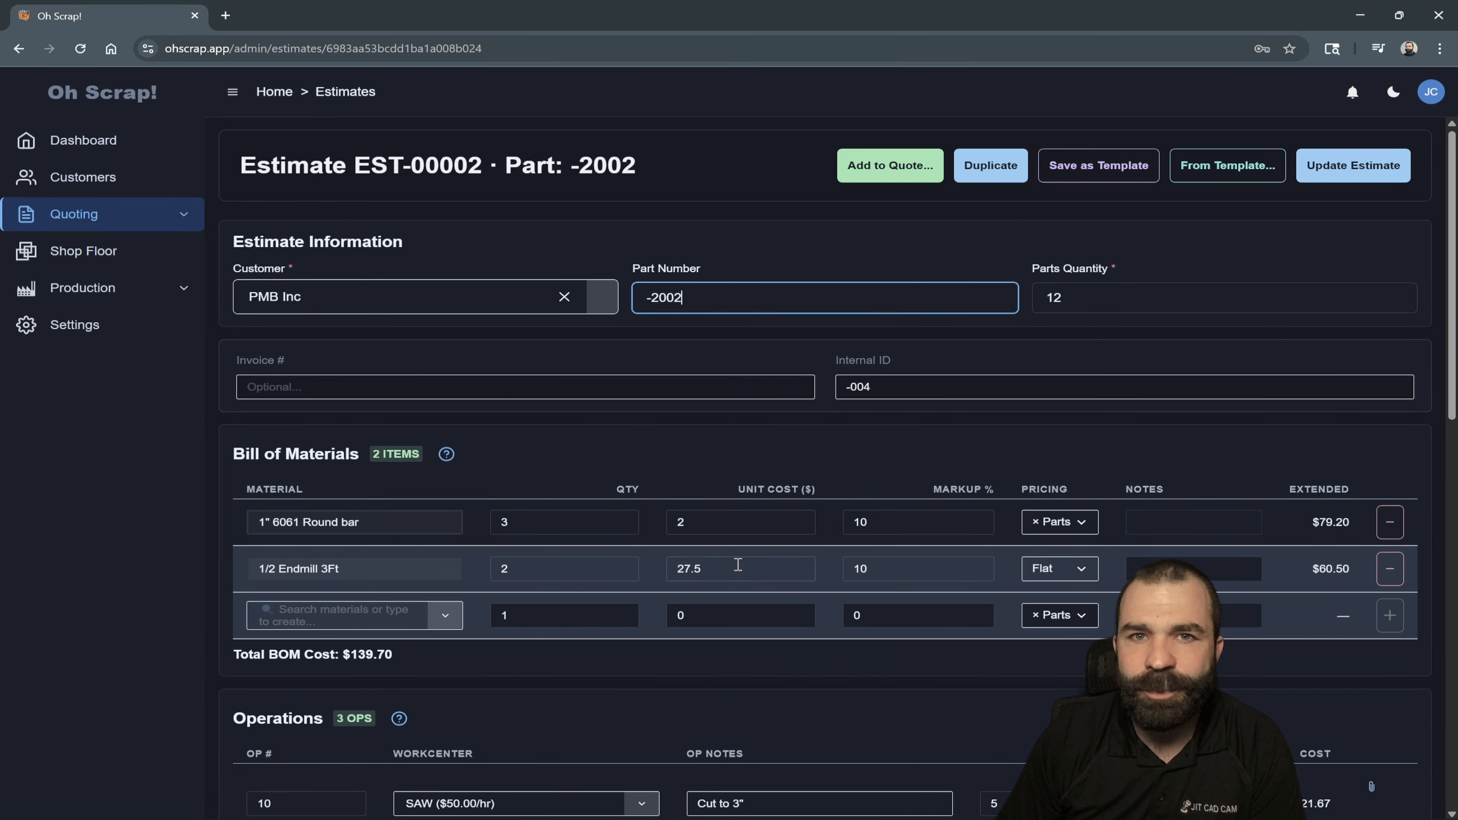
- Change the note of operation 10 to Cut to 5 and set the parts quantity to 6
click(735, 568)
scroll(736, 568, down, 1)
scroll(735, 531, down, 3)
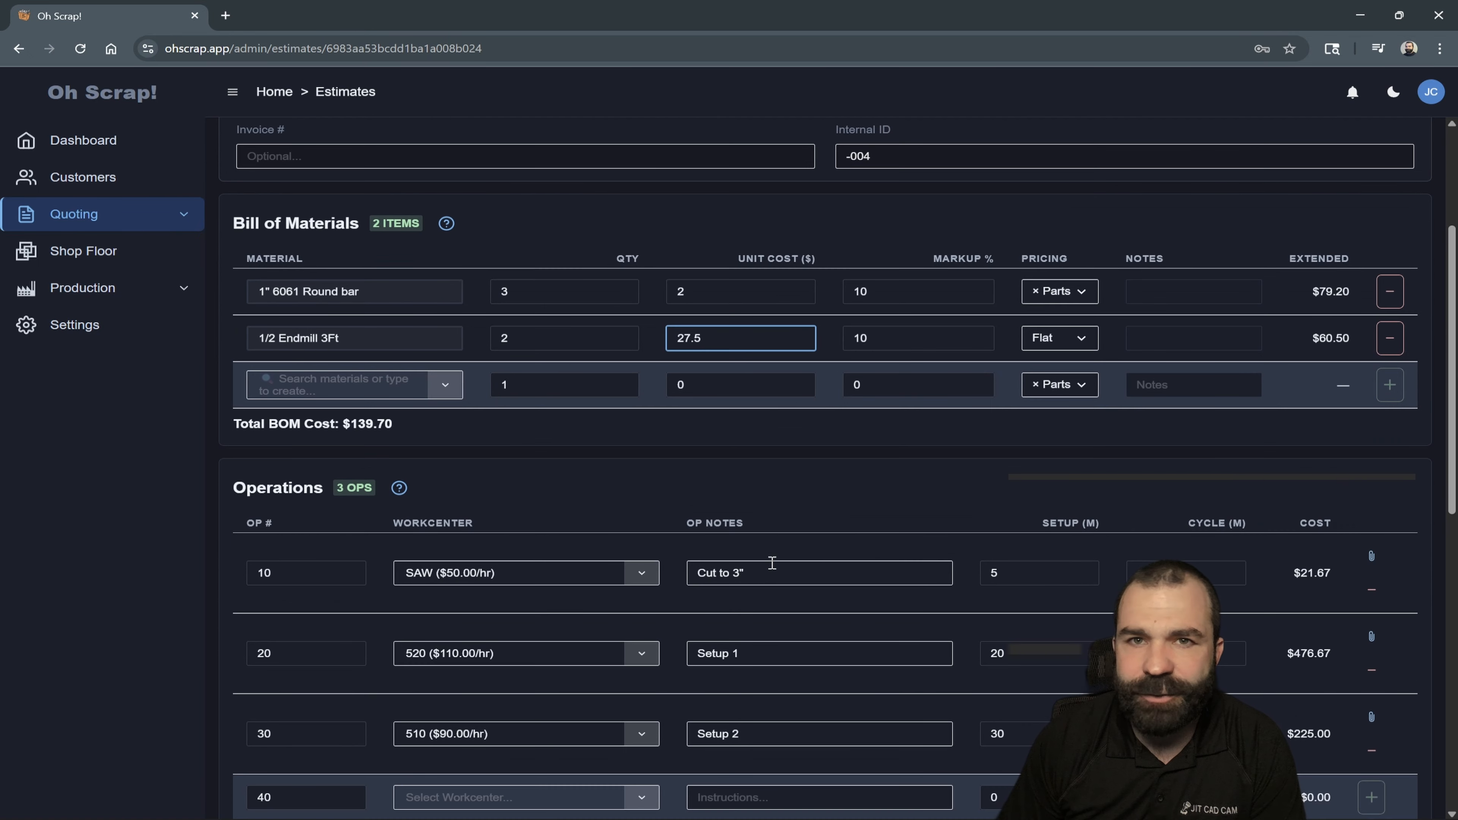
click(810, 497)
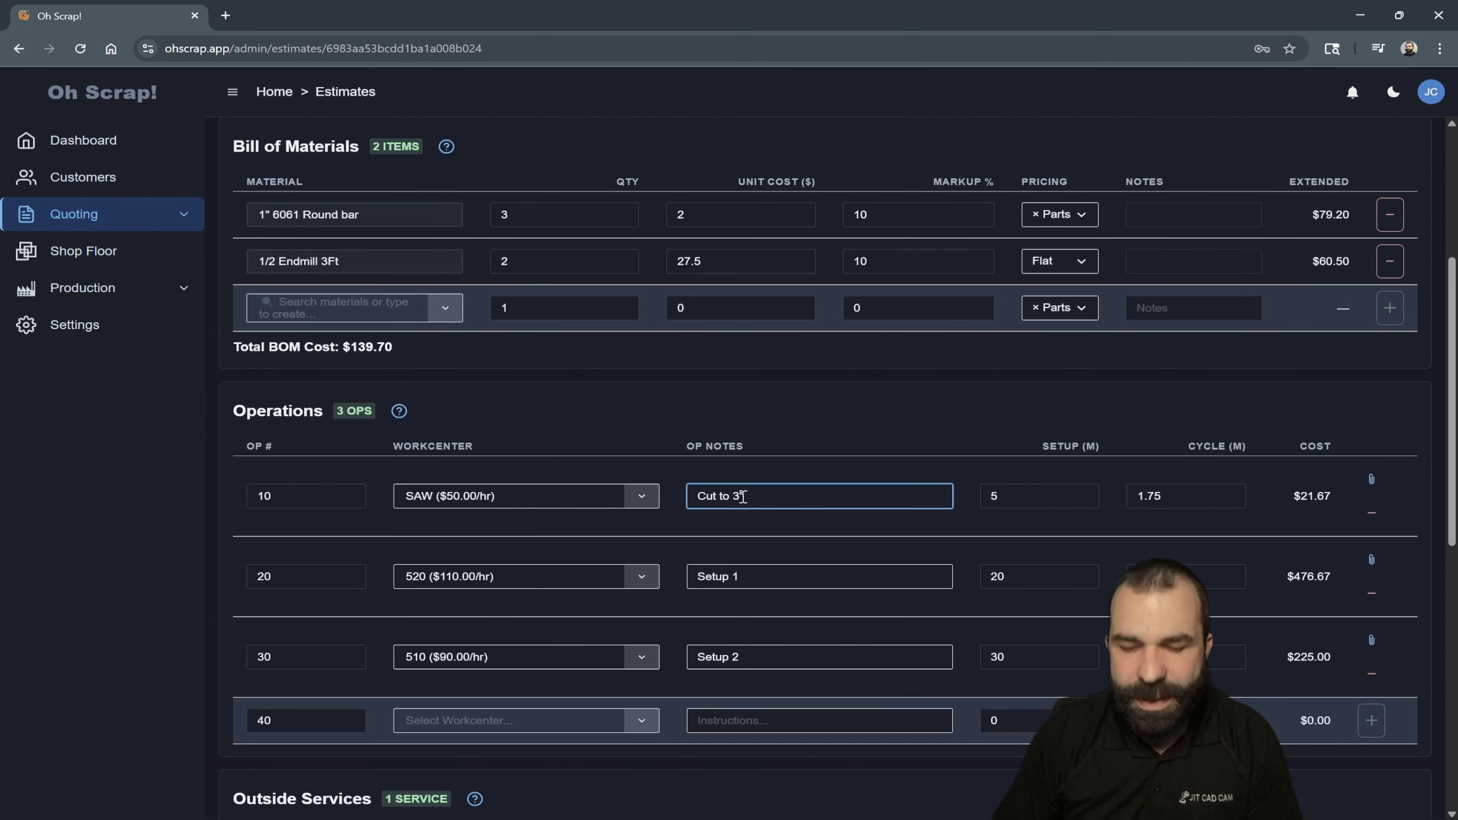
text(5)
scroll(764, 486, up, 3)
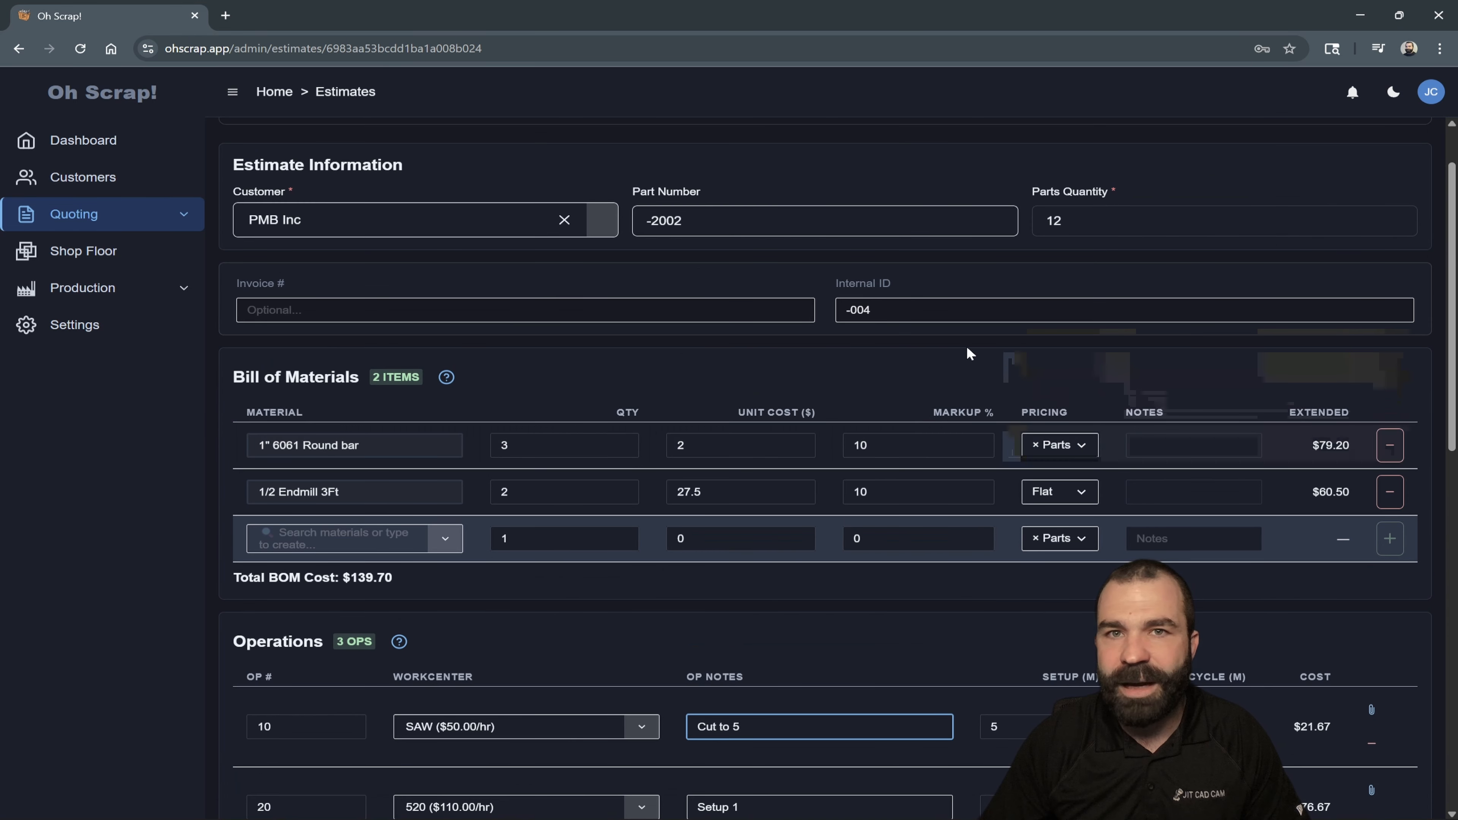
drag(1094, 222, 1000, 320)
text(6)
- Set operation 20 to 10 minutes of setup and a 15-minute cycle
scroll(1000, 403, down, 3)
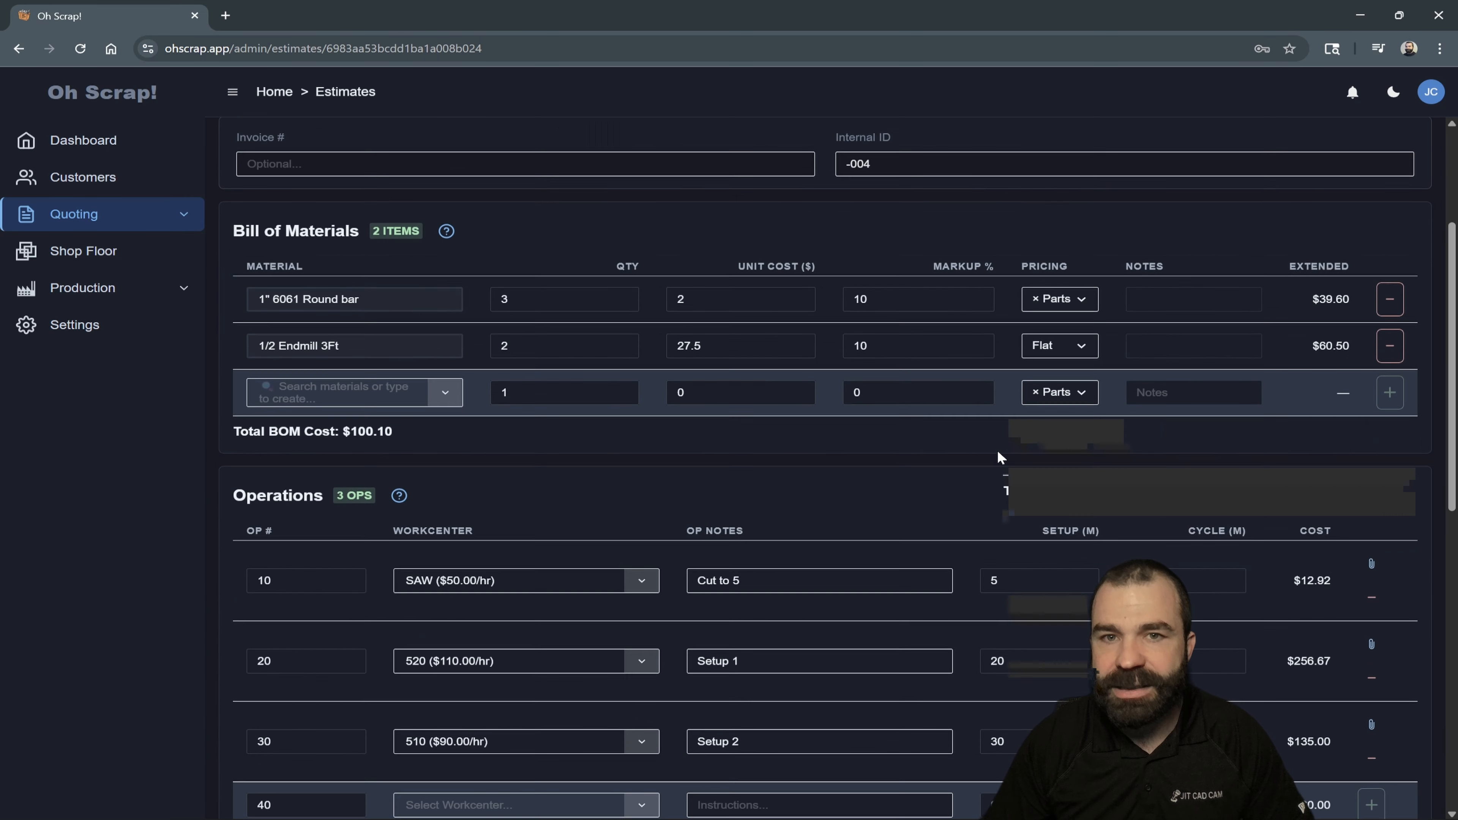
click(1018, 495)
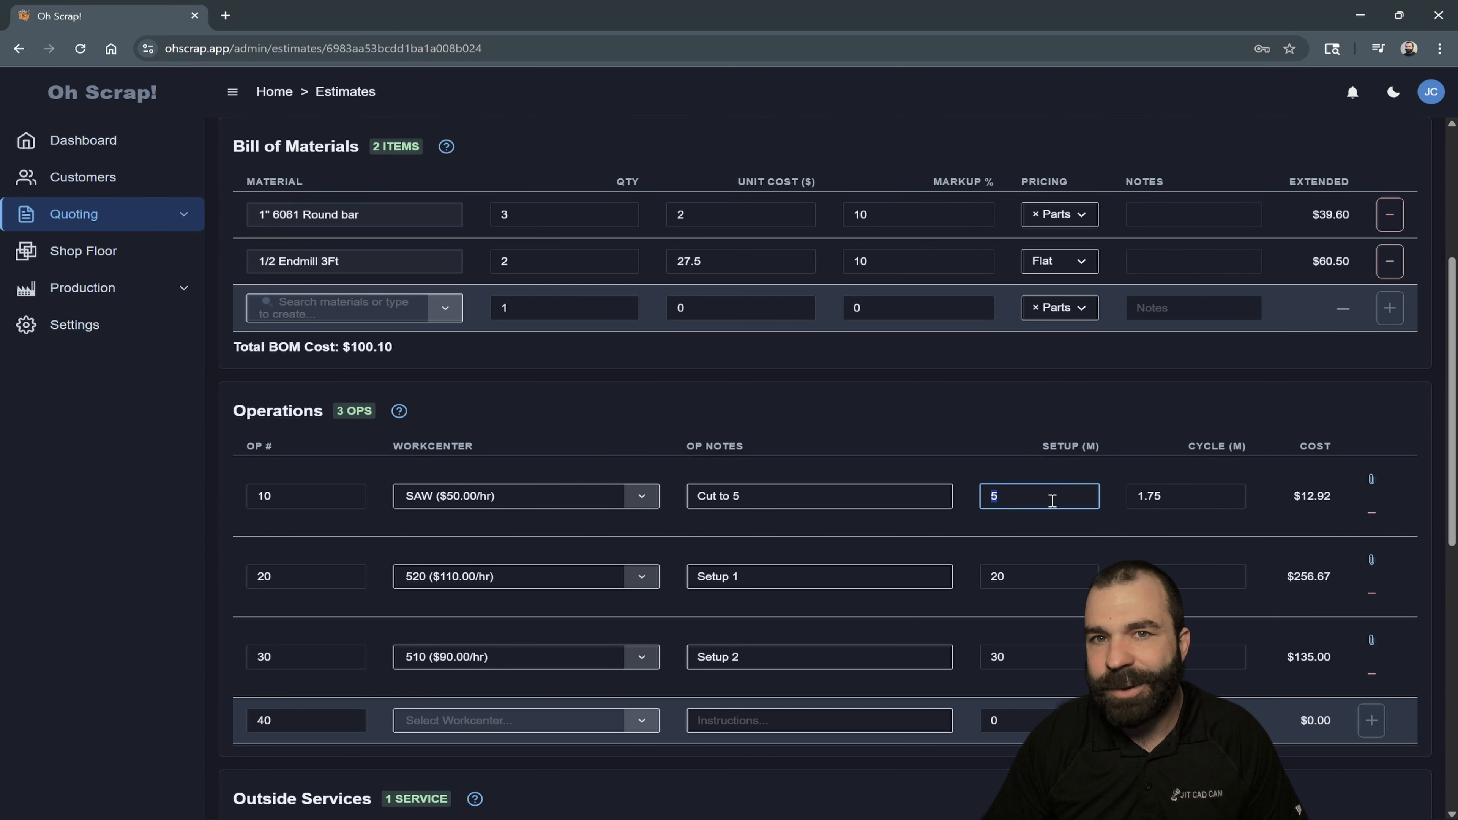
click(1183, 504)
click(1079, 569)
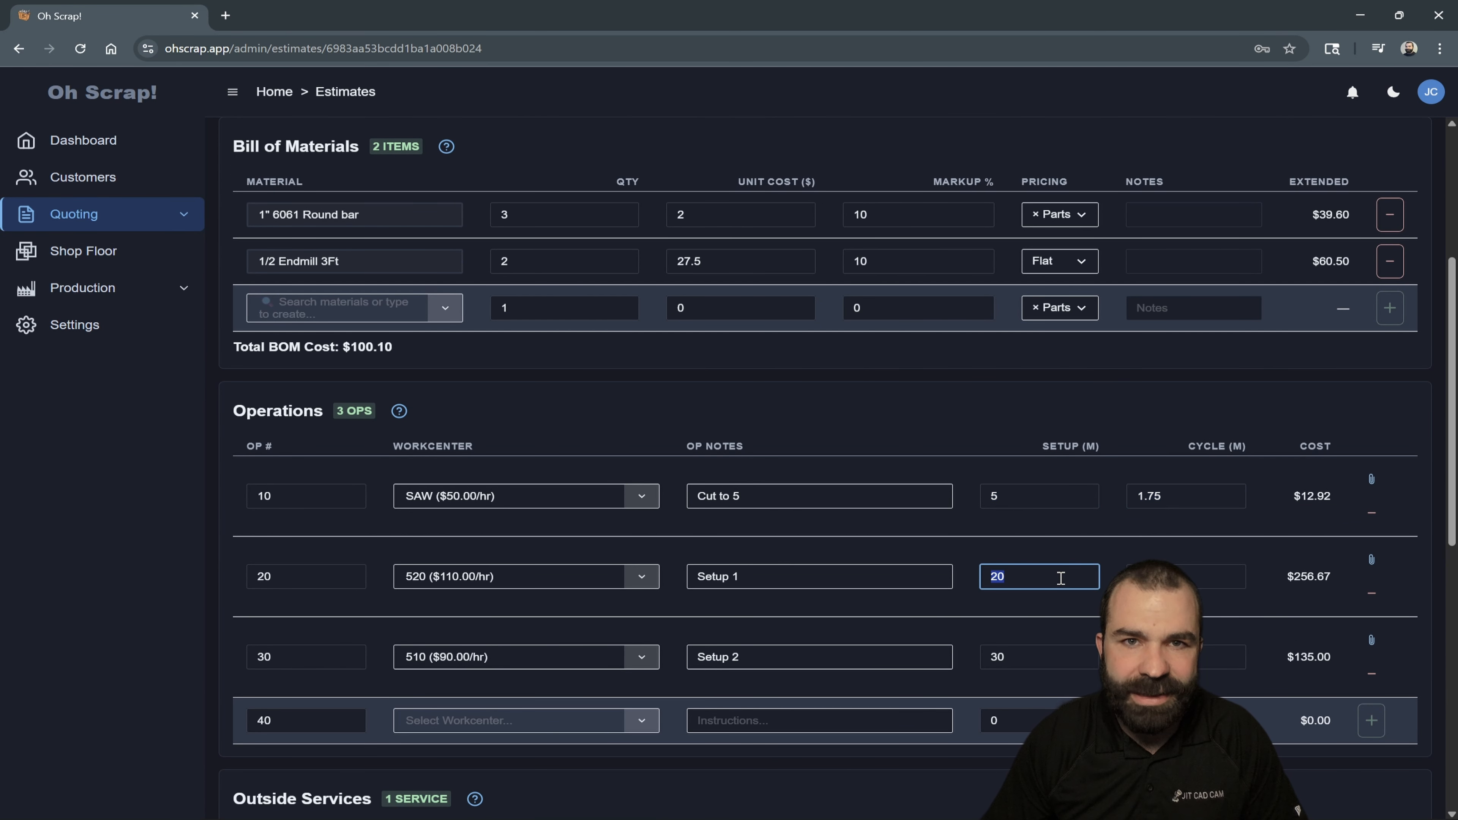
text(10)
key(Tab)
text(15)
- Set operation 30 to 20 minutes of setup and a 60-minute cycle
click(1038, 657)
text(20)
key(Tab)
text(60)
- Review the duplicated estimate's outside services and cost summary, and update the estimate
scroll(861, 545, down, 8)
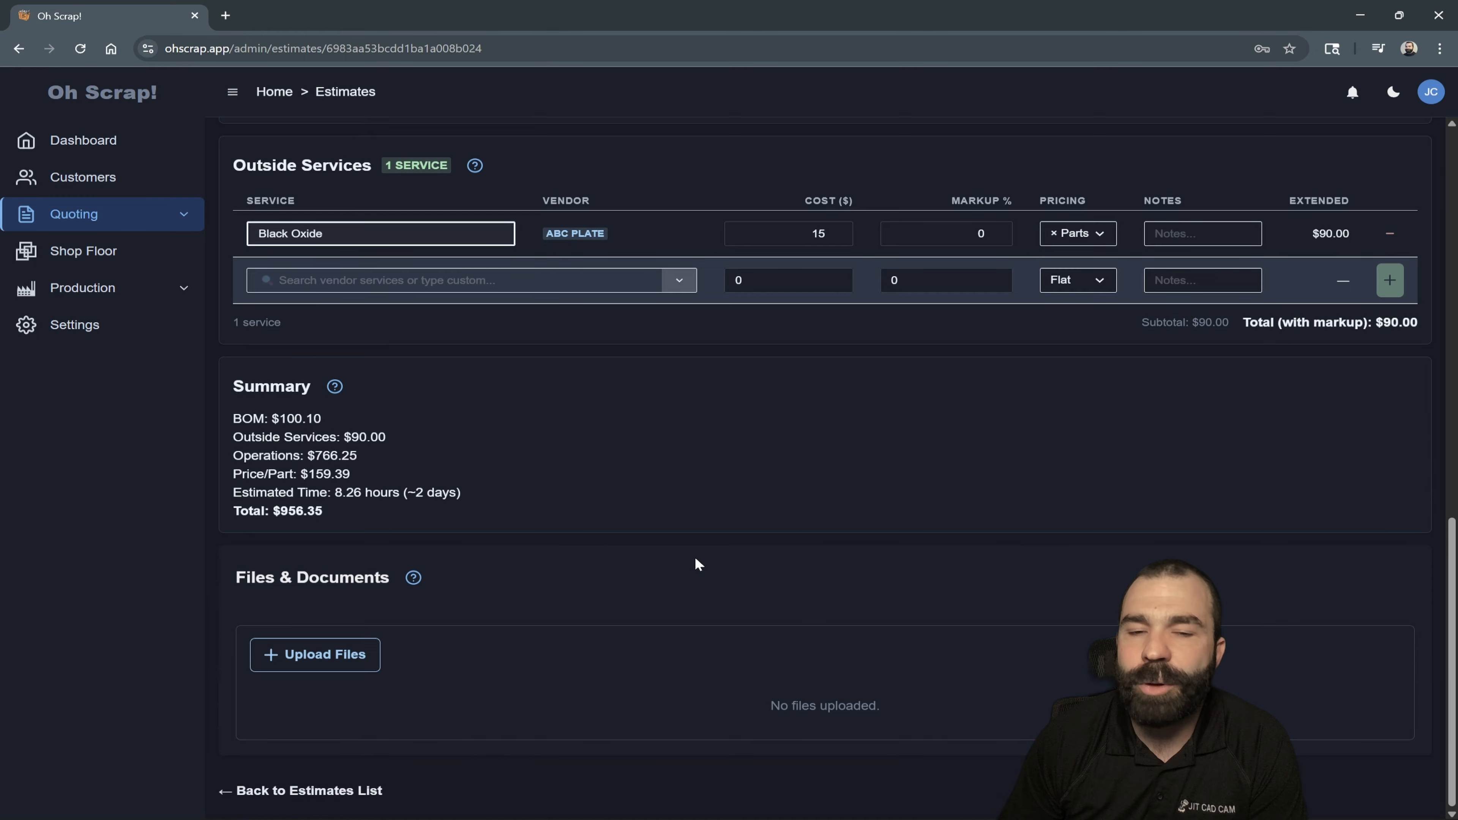
scroll(1028, 568, up, 15)
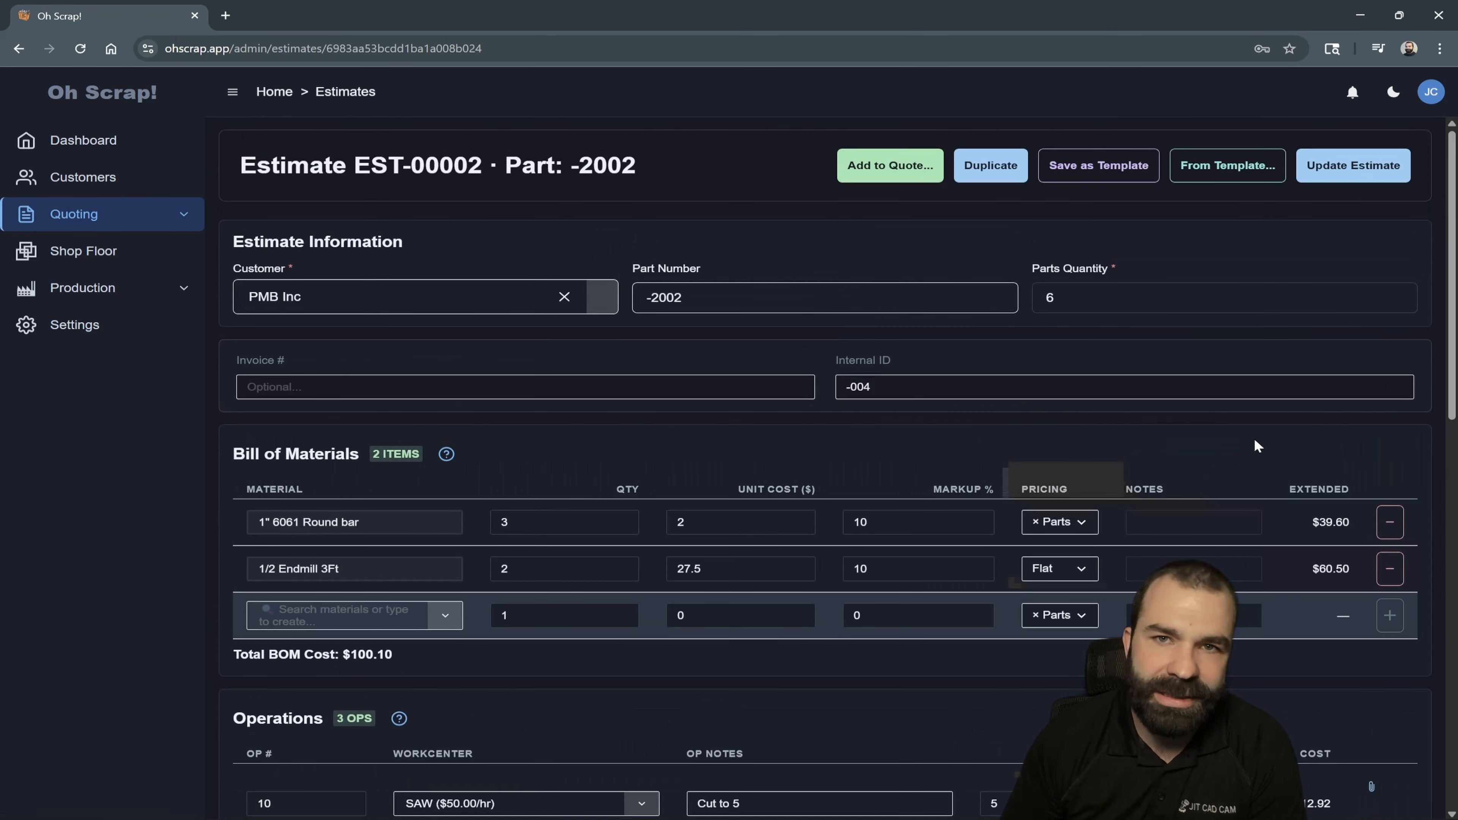
click(1346, 173)
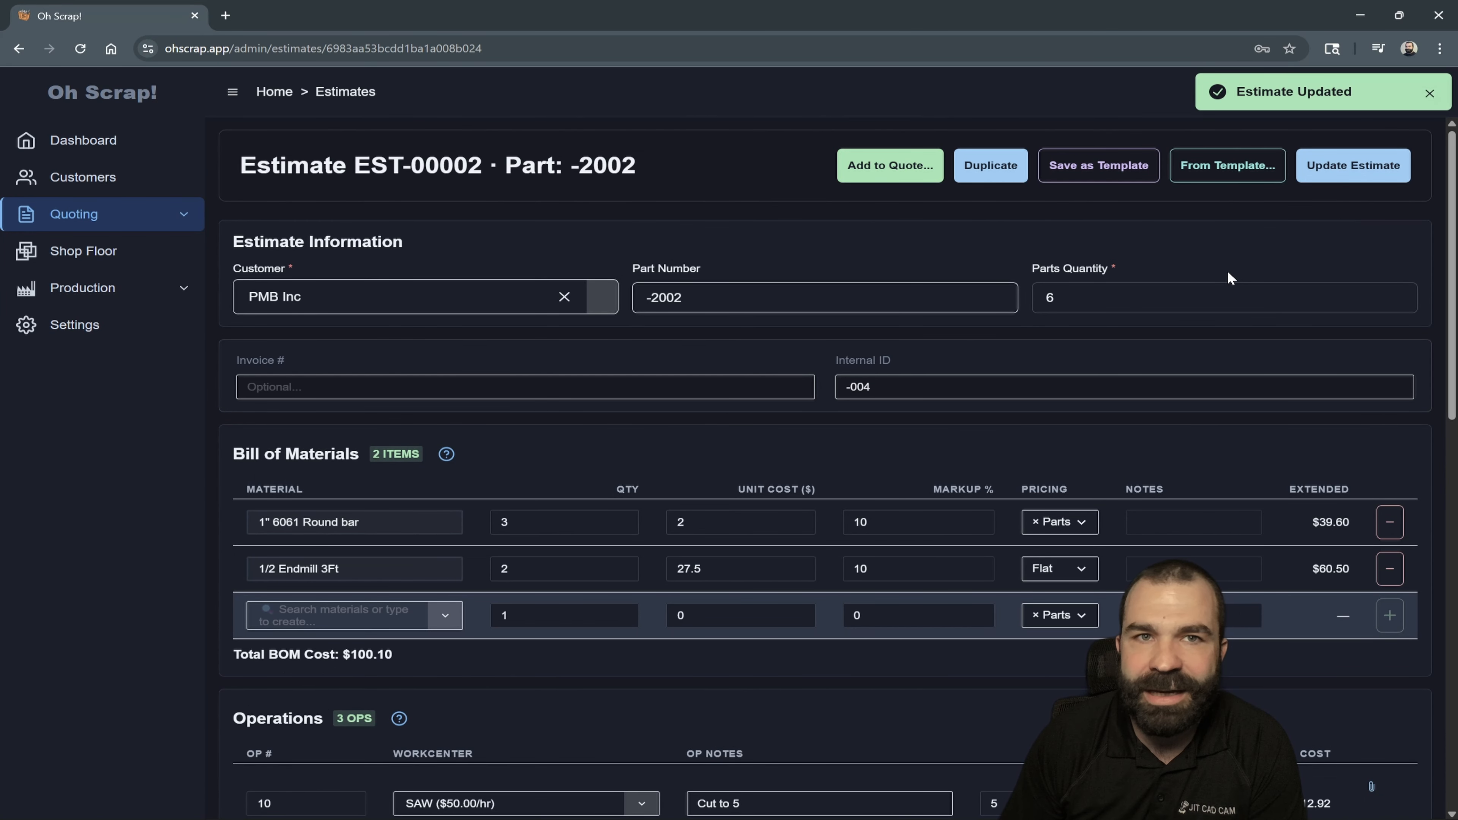
- Check the customer's open quotes available for adding this estimate, without adding it to any quote
click(890, 166)
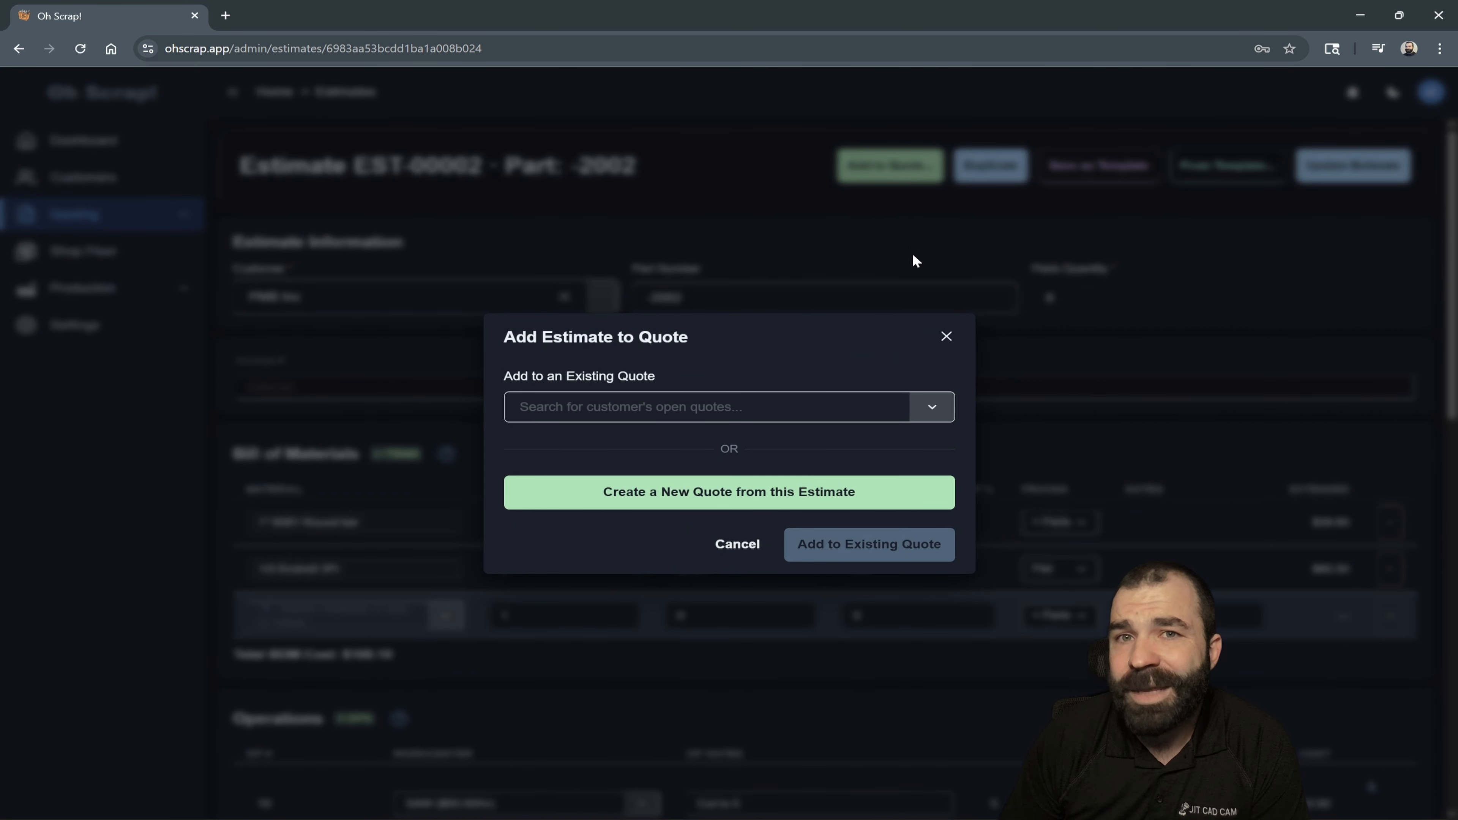
click(659, 417)
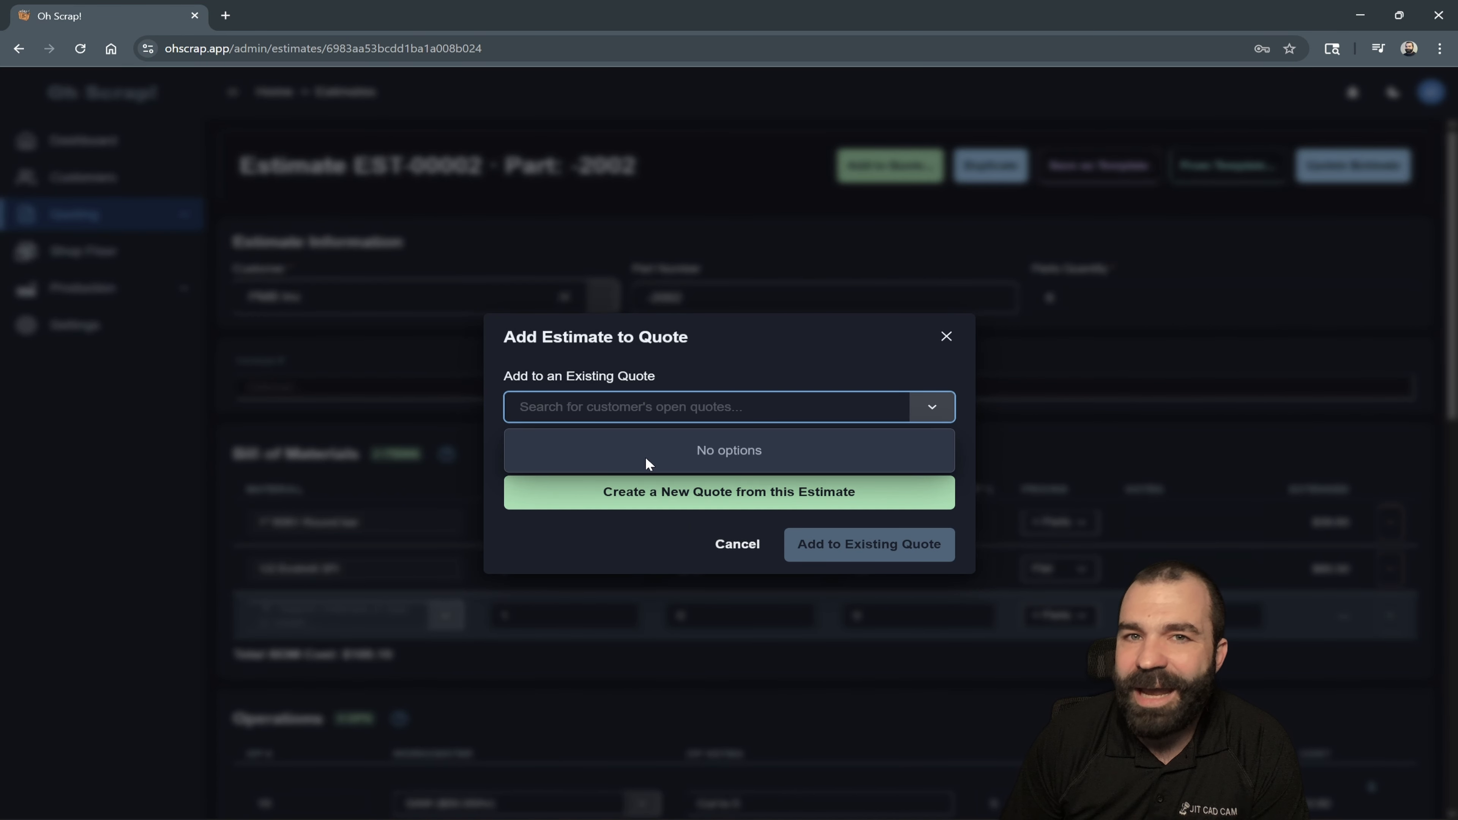
click(683, 379)
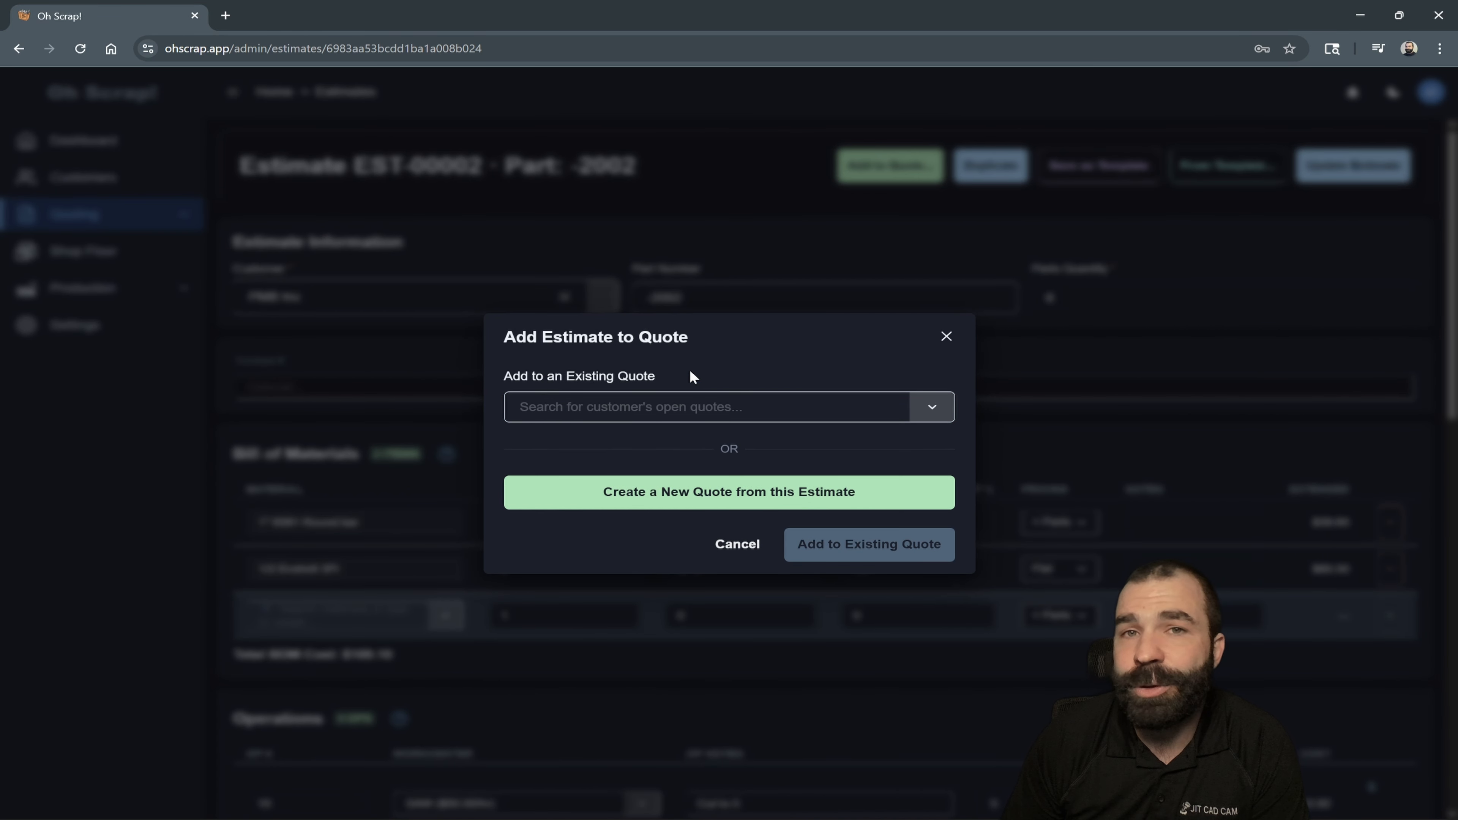
click(946, 336)
- Open the list of quotes
mouse_move(200, 214)
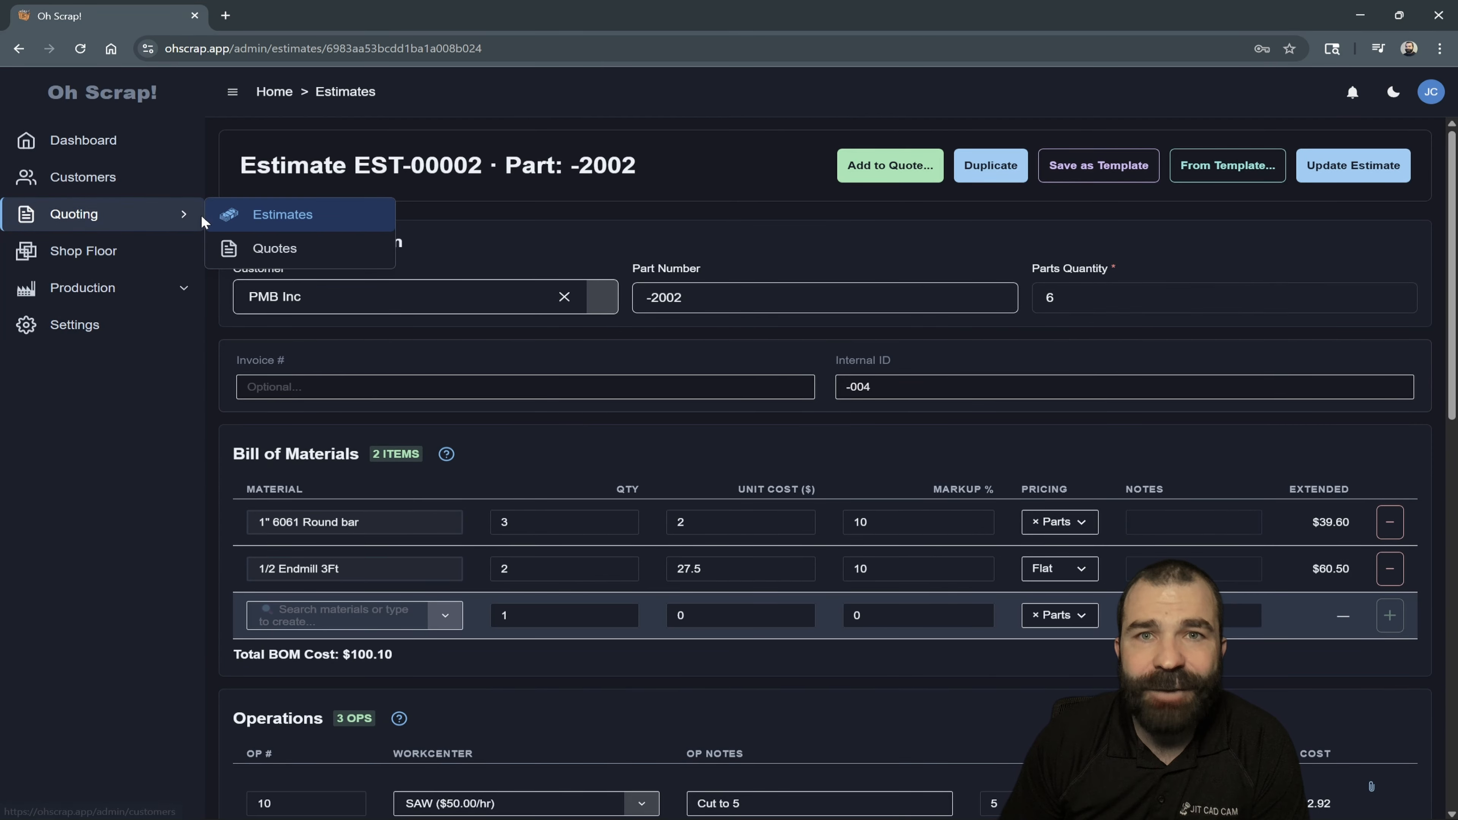
click(269, 249)
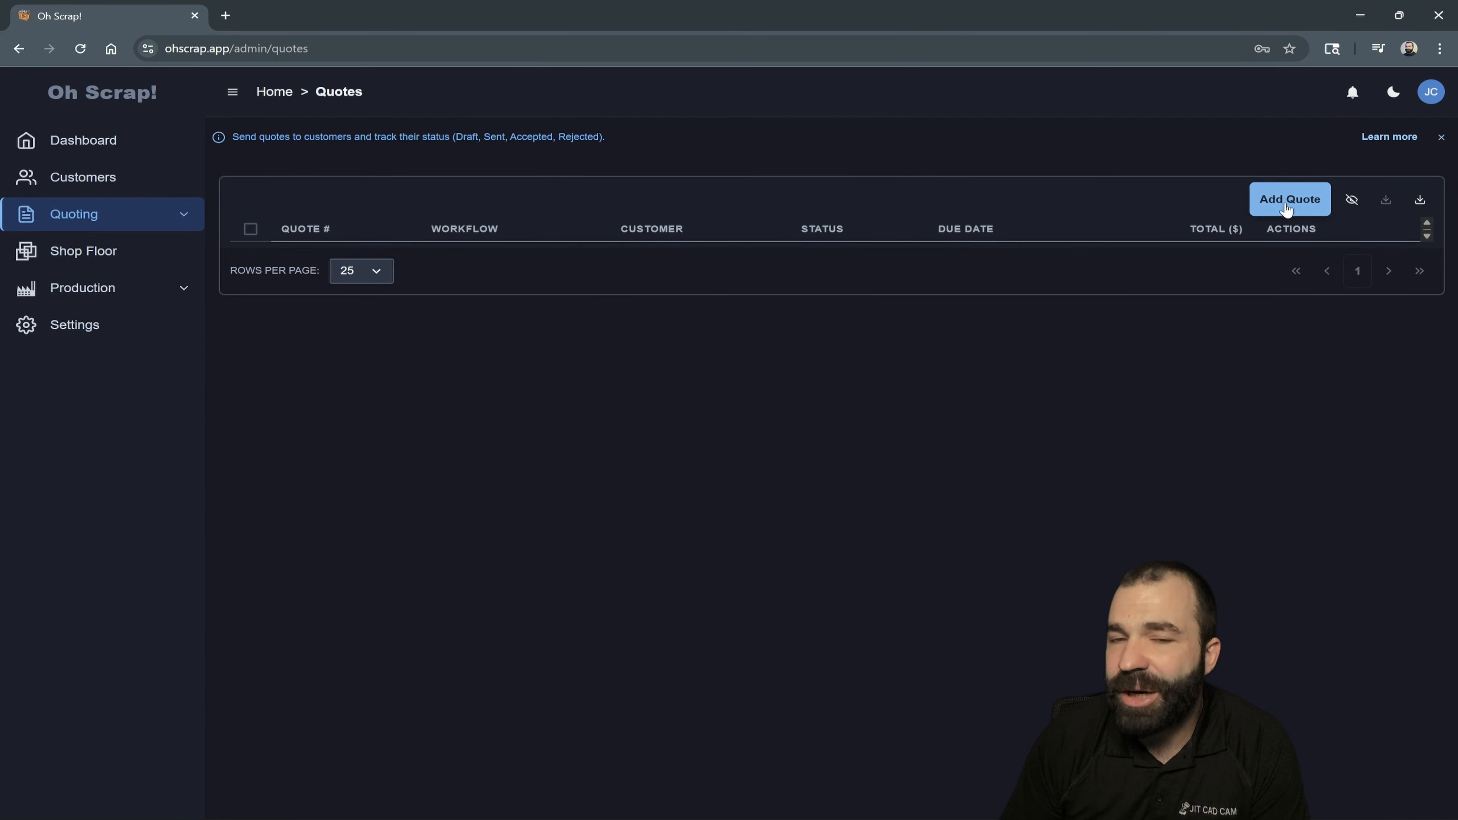